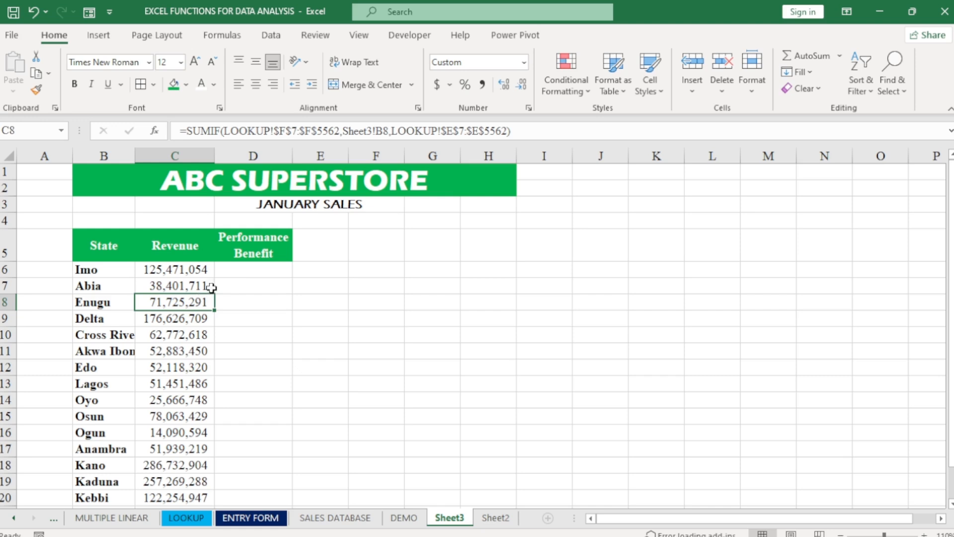
# Enter =IF(C6>=50000000,"Deserved Bonus","No Bonus") in cell D6 as Imo's performance benefit.
pyautogui.click(251, 273)
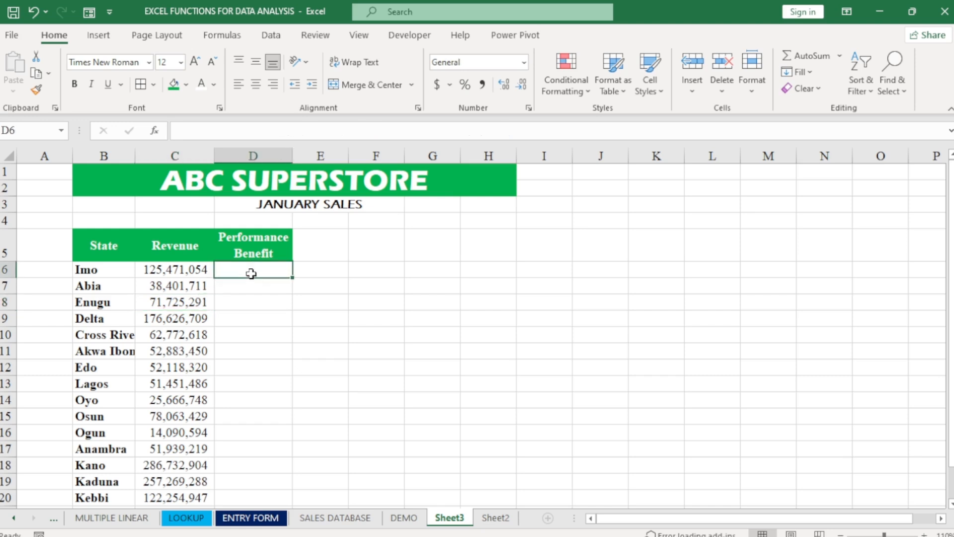
pyautogui.write('=')
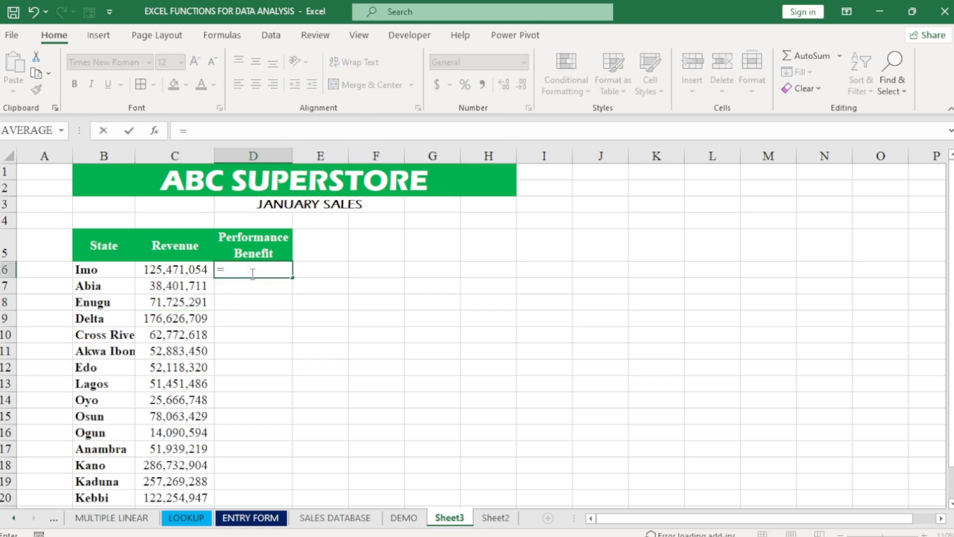
pyautogui.write('if')
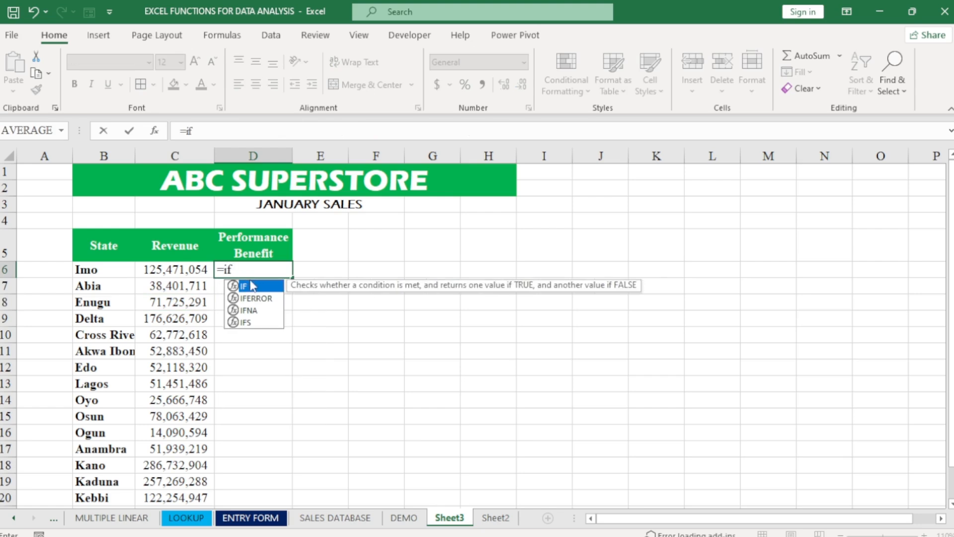
pyautogui.doubleClick(252, 287)
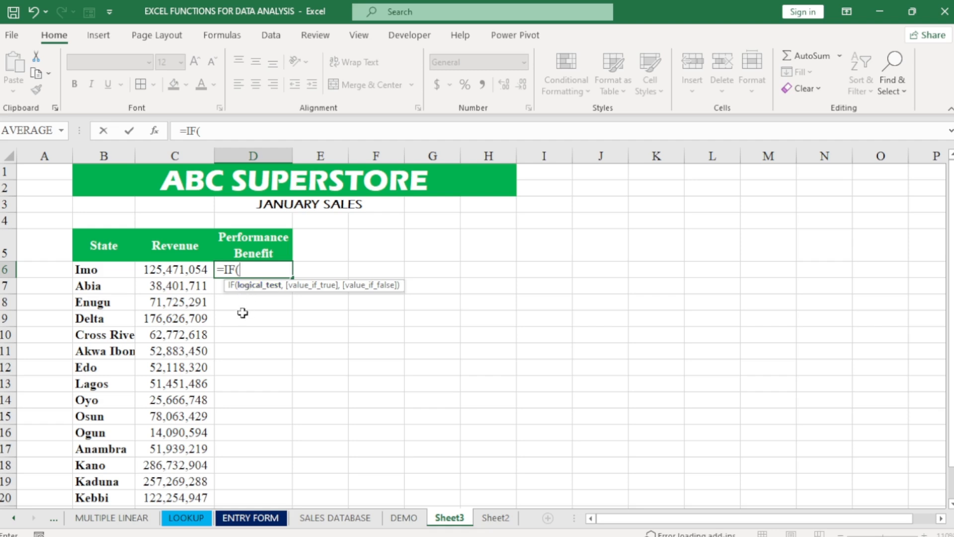
pyautogui.click(172, 269)
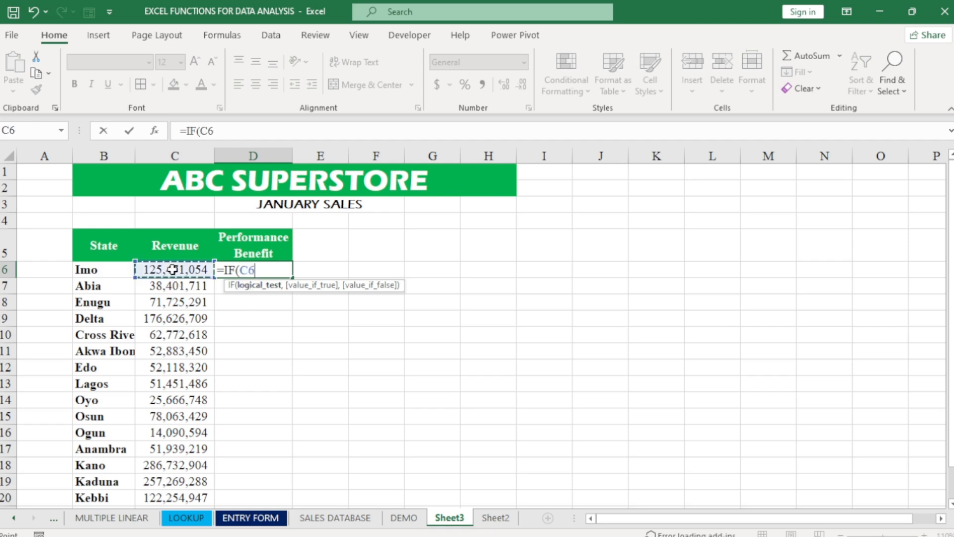
pyautogui.write('>=50')
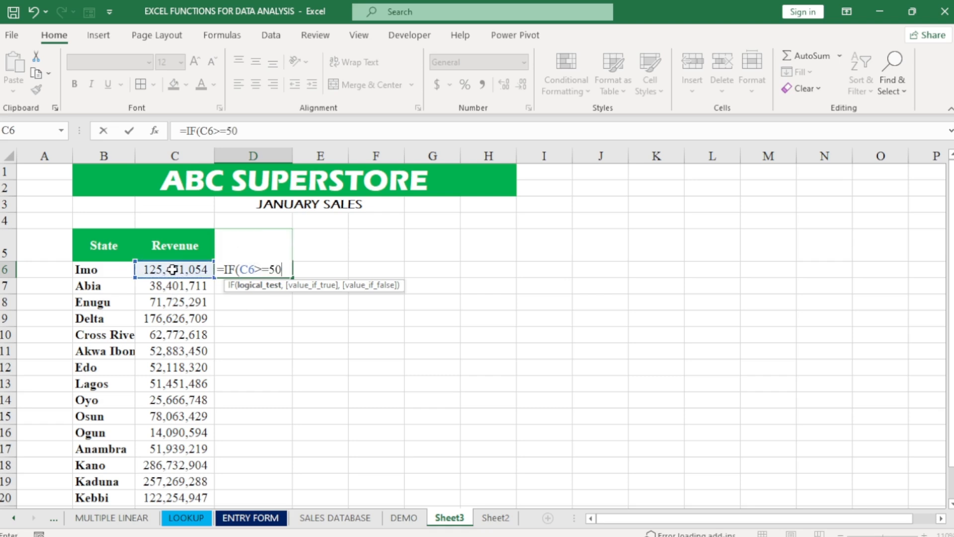
pyautogui.write('000000')
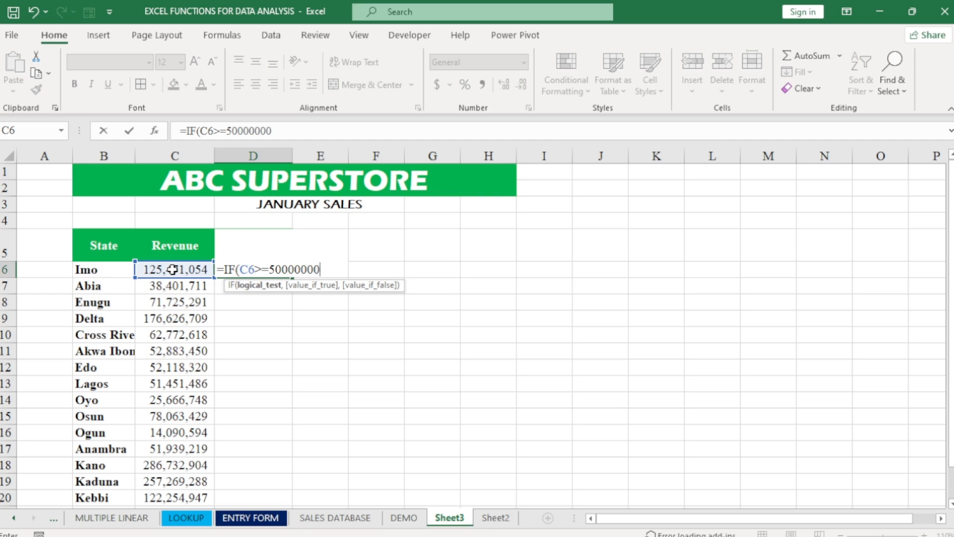
pyautogui.write(',"Deserved Bonus",')
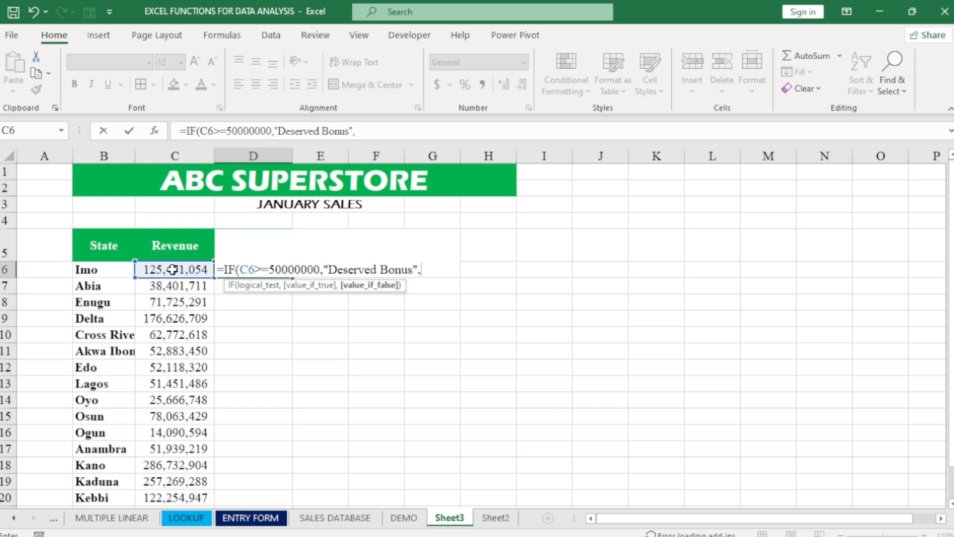
pyautogui.write('"No Bonu')
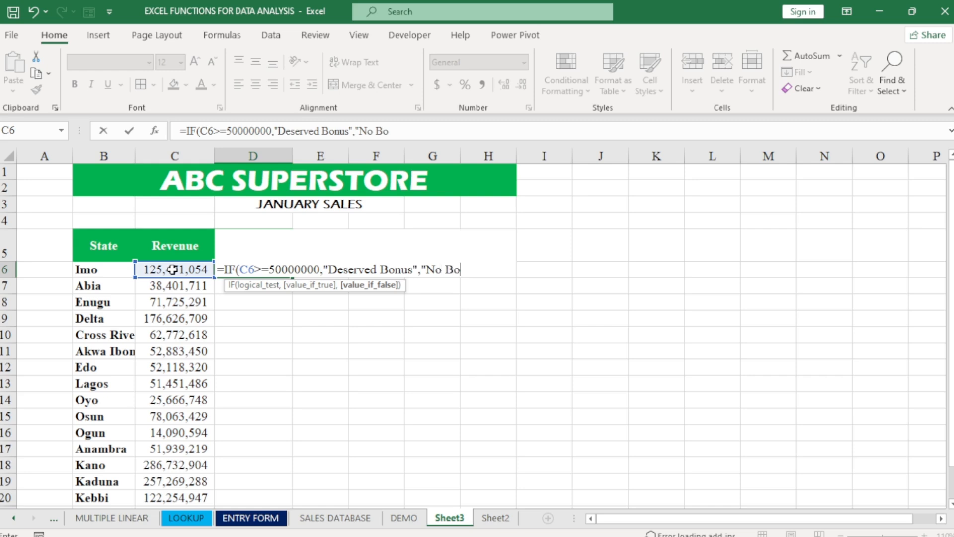
pyautogui.write('s")')
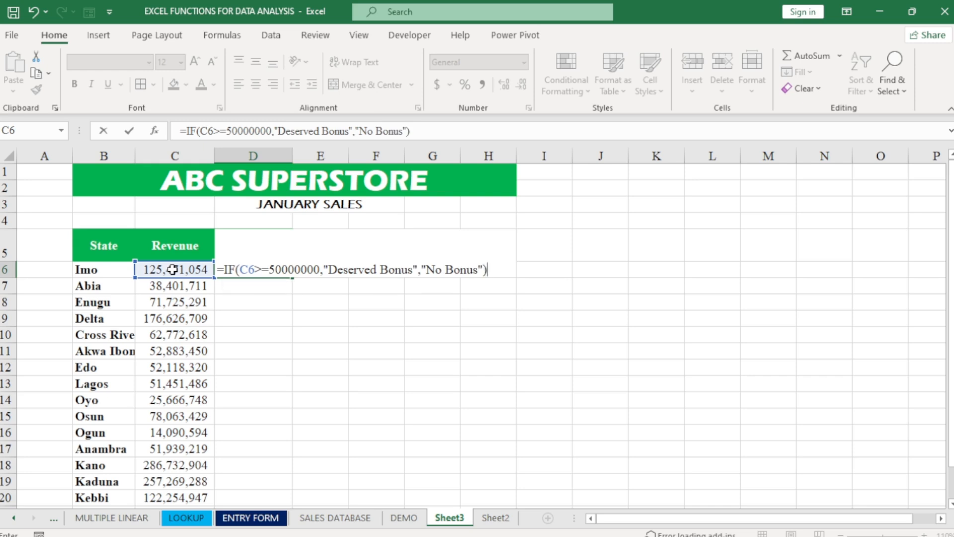
pyautogui.press('Return')
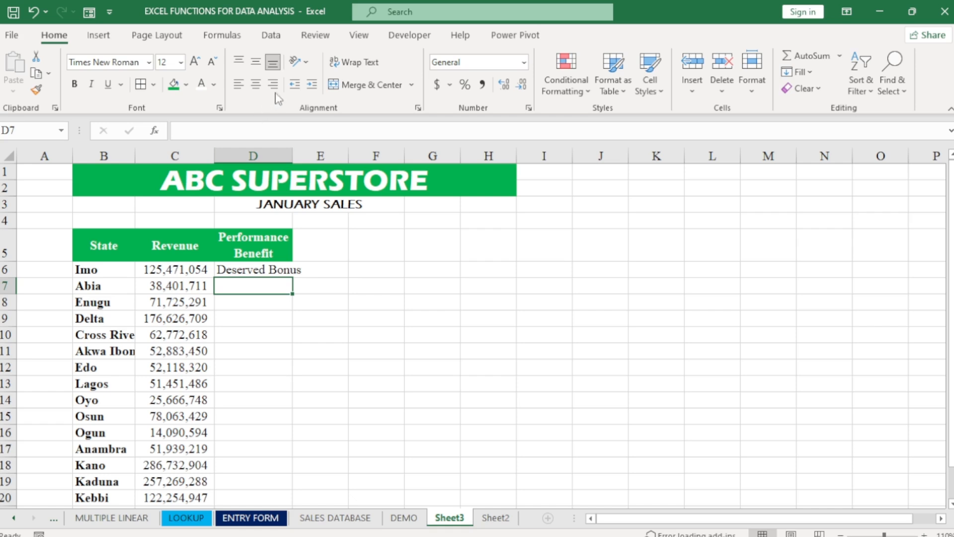
# Widen column D to fit its text and fill the D6 bonus formula down for all the states.
pyautogui.moveTo(292, 160); pyautogui.dragTo(306, 160)
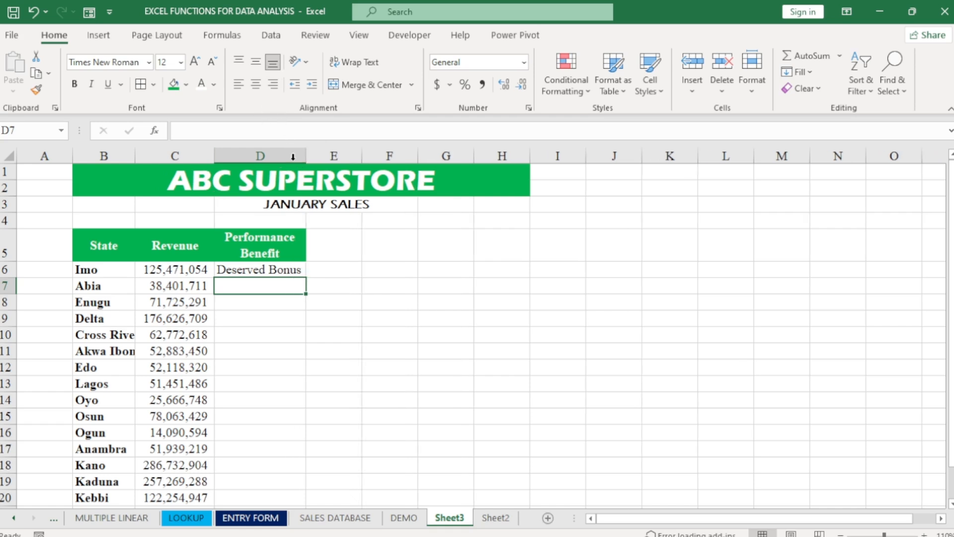
pyautogui.click(281, 273)
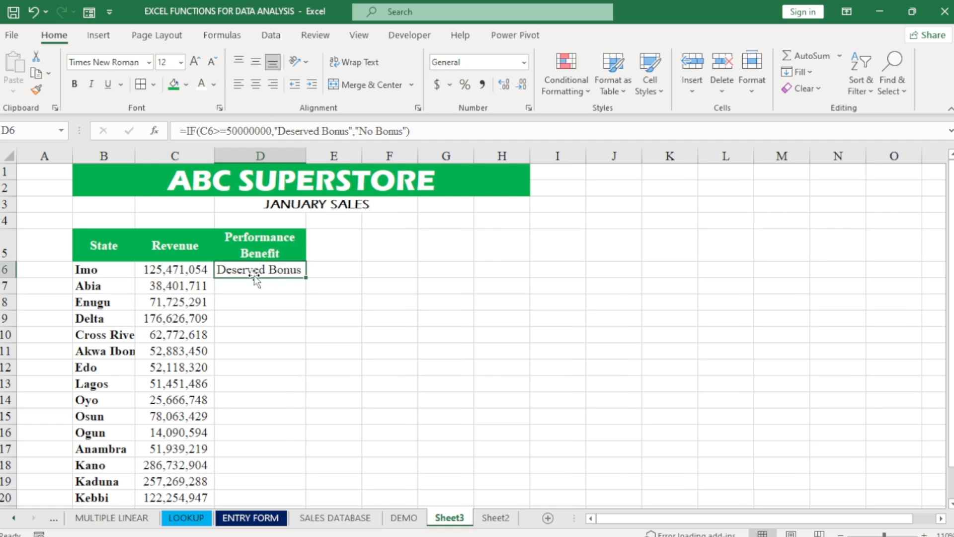
pyautogui.doubleClick(305, 277)
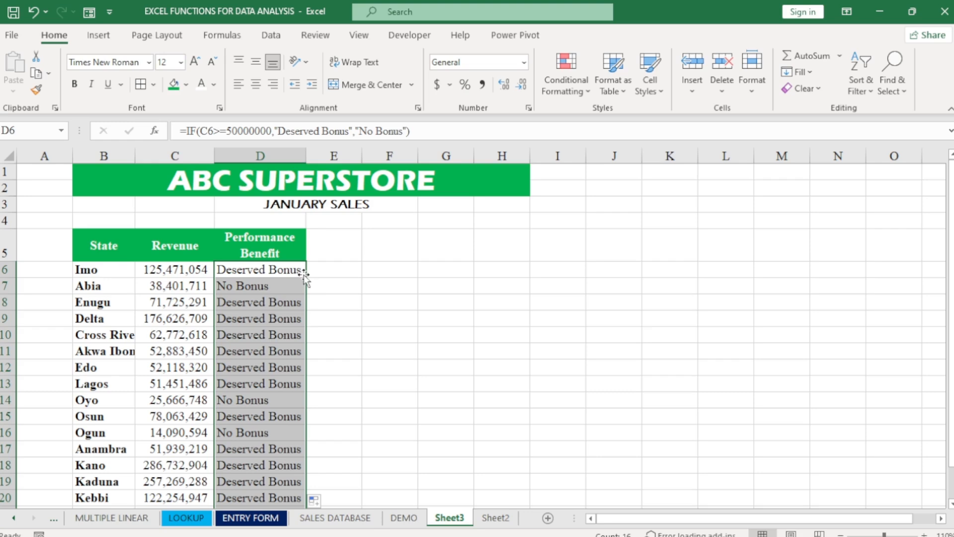
pyautogui.click(238, 401)
pyautogui.click(240, 431)
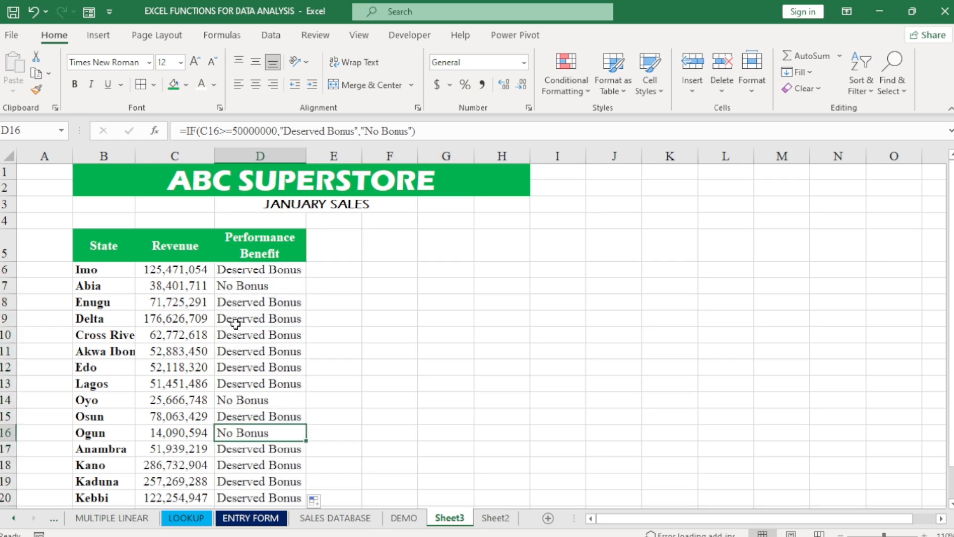
pyautogui.click(238, 289)
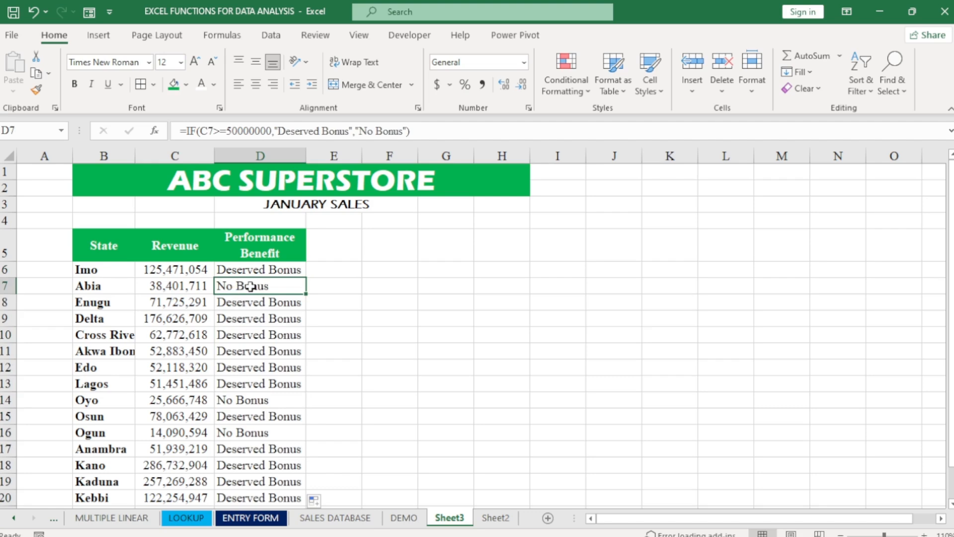
# Highlight Performance Benefit cells equal to "No Bonus" using conditional formatting with Light Red Fill with Dark Red Text.
pyautogui.click(265, 270)
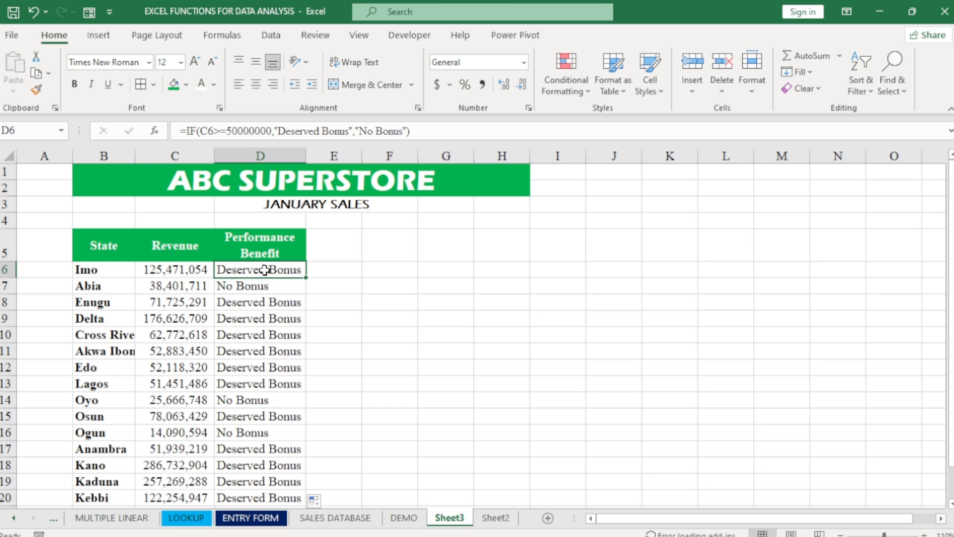
pyautogui.hotkey('ctrl', 'shift', 'Down')
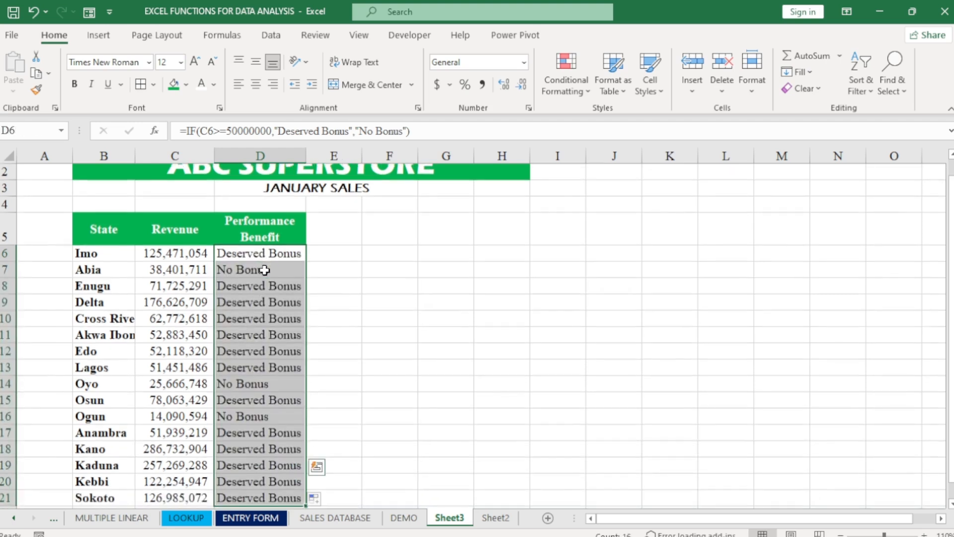
pyautogui.click(566, 84)
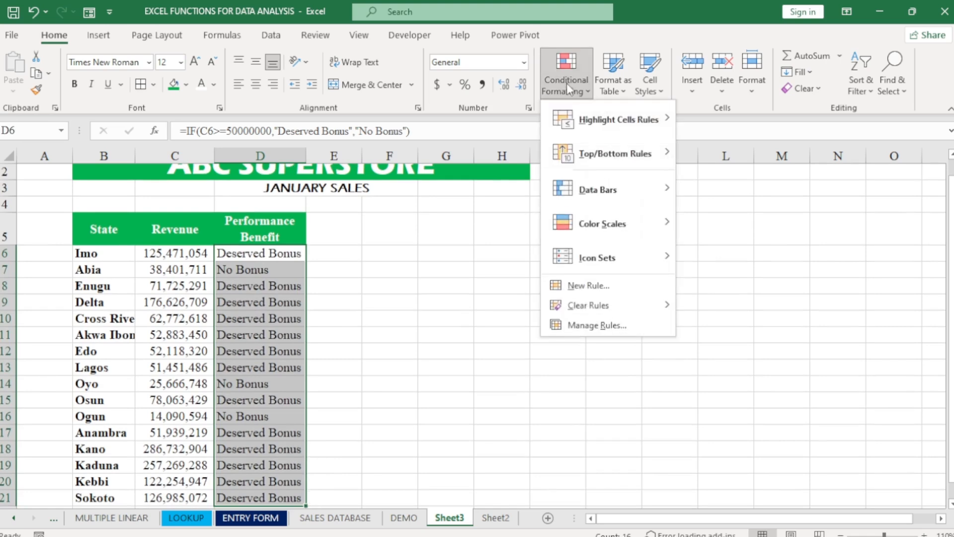
pyautogui.moveTo(604, 127)
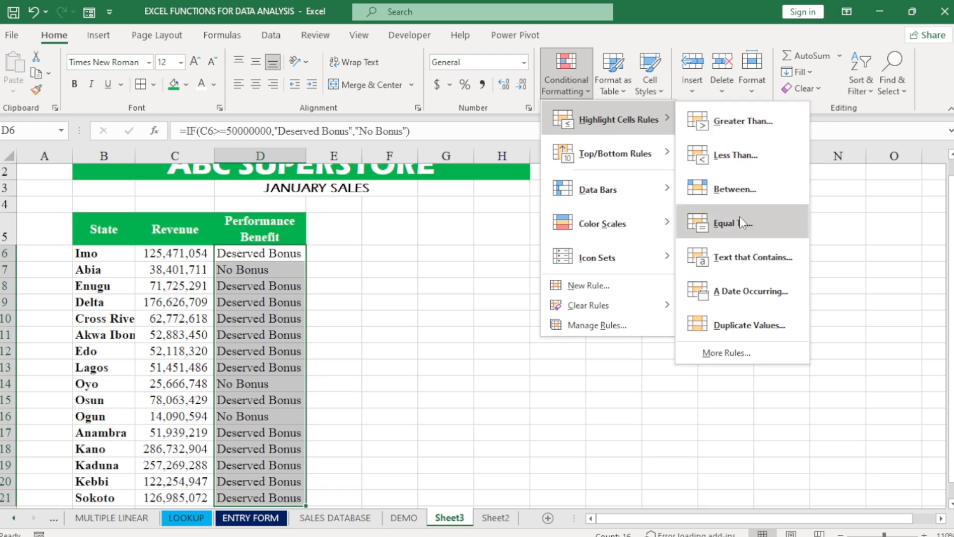
pyautogui.click(730, 227)
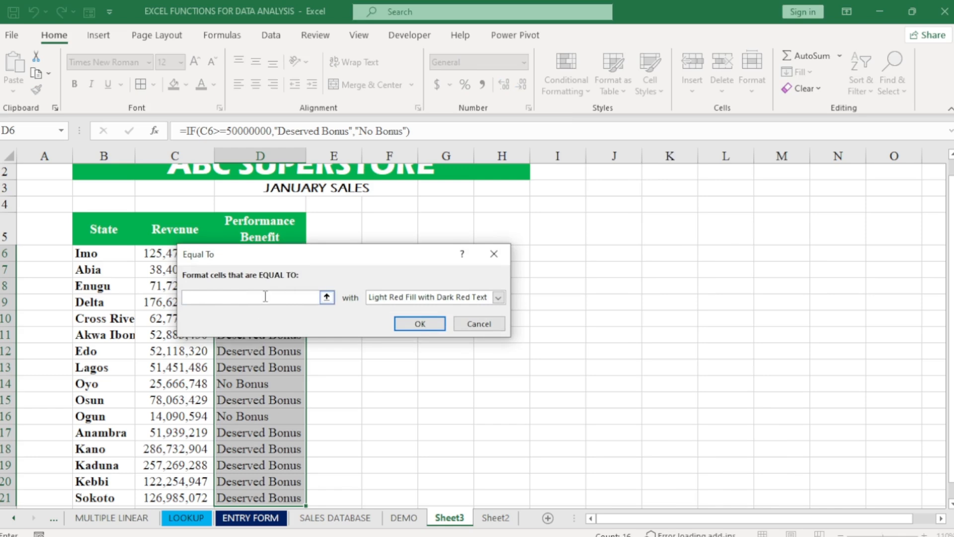
pyautogui.write('No Bonus')
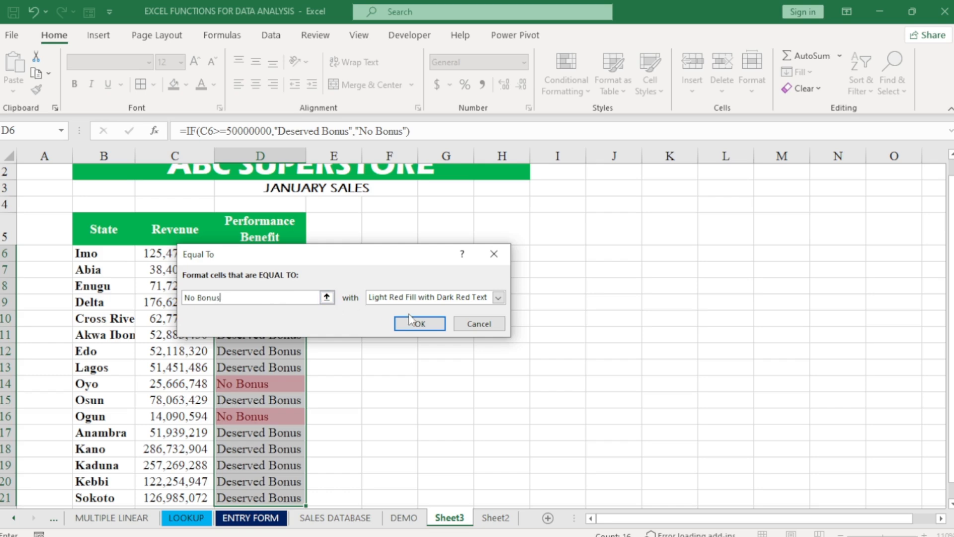
pyautogui.click(498, 297)
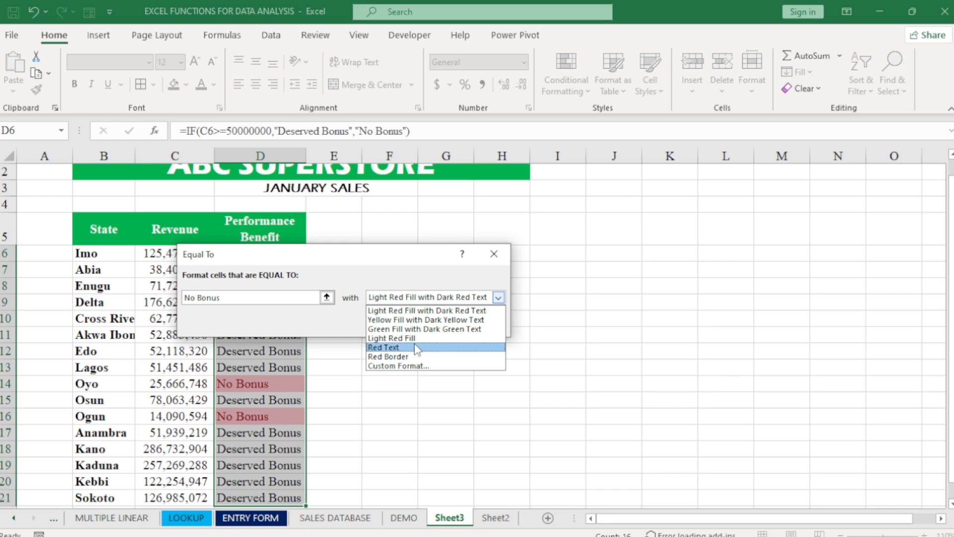
pyautogui.click(457, 311)
pyautogui.click(431, 323)
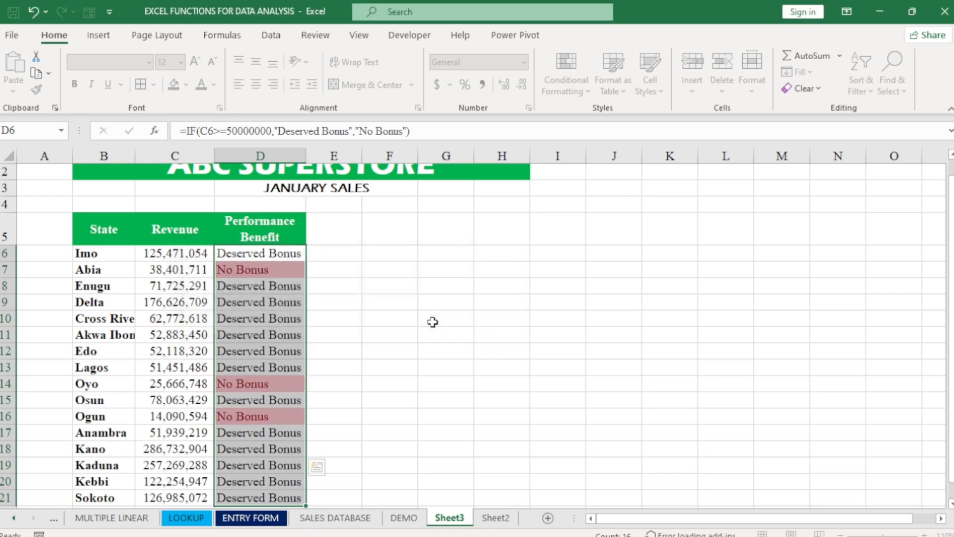
pyautogui.click(350, 292)
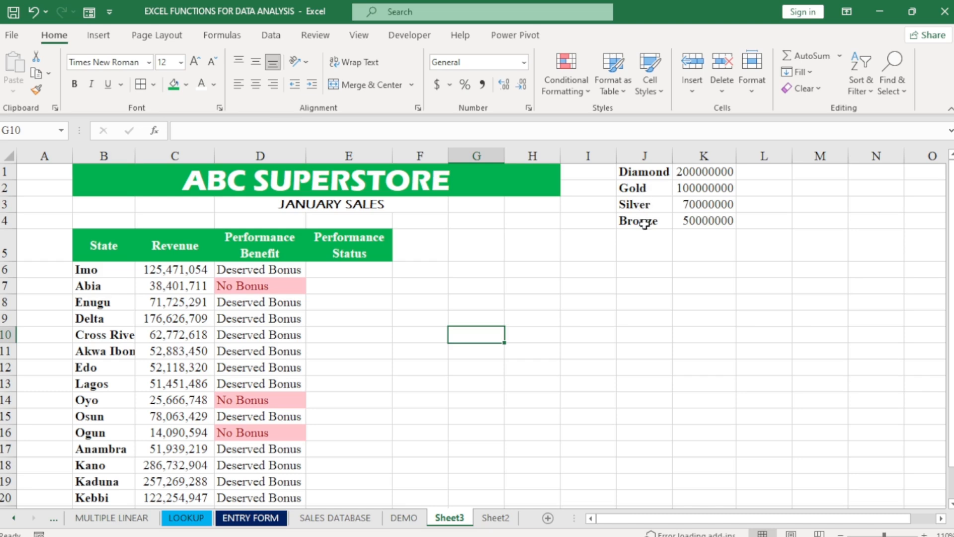
# Start an IFS formula in cell E6 for Imo's performance status, with C6>=K1 returning the Diamond label in J1.
pyautogui.click(352, 273)
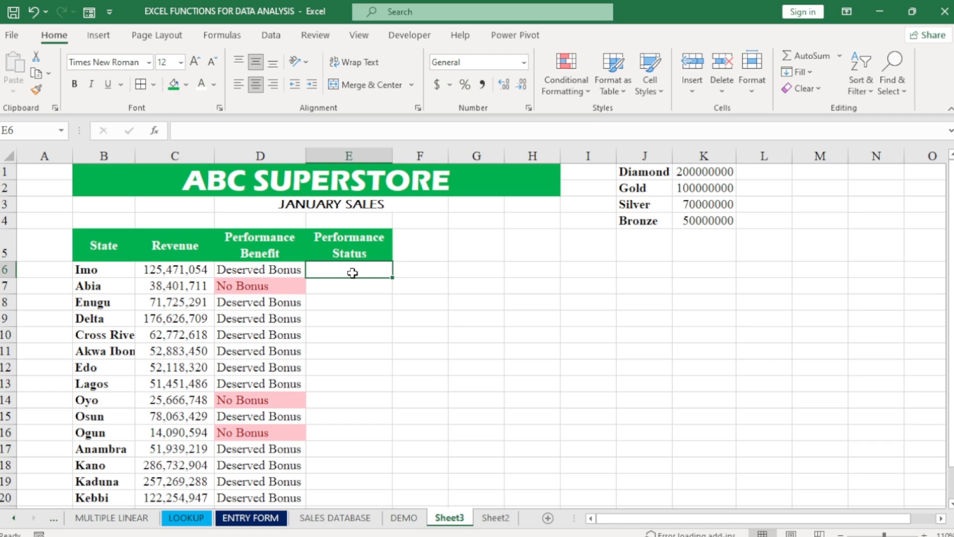
pyautogui.write('=IF')
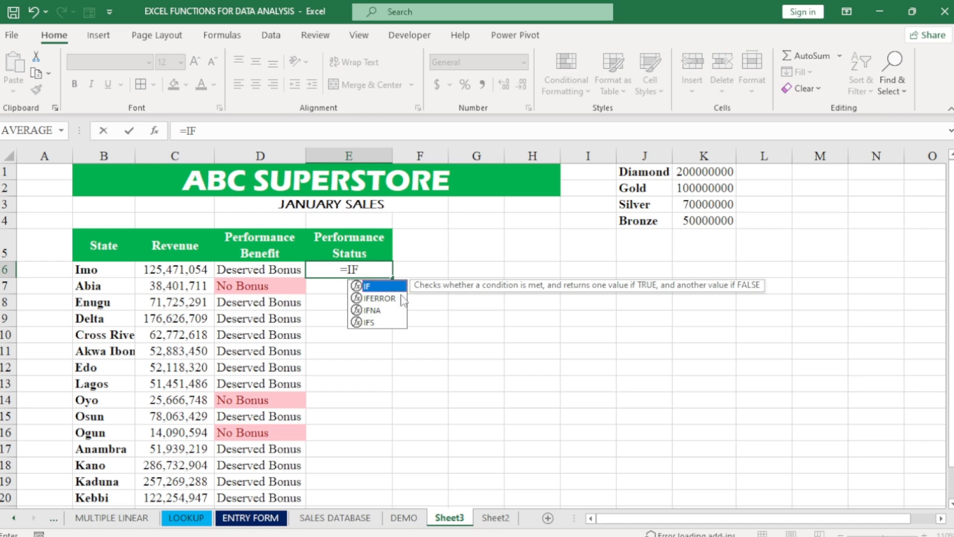
pyautogui.doubleClick(384, 286)
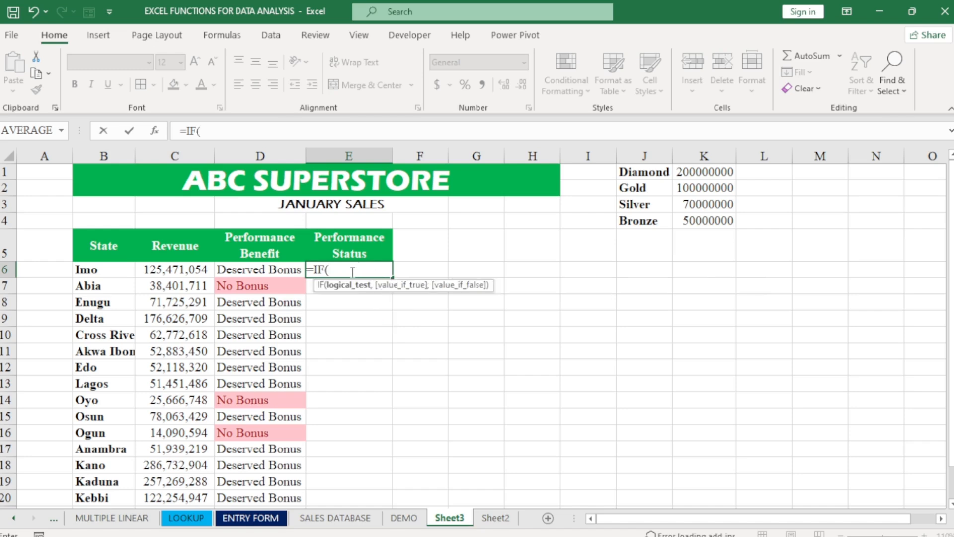
pyautogui.press('BackSpace')
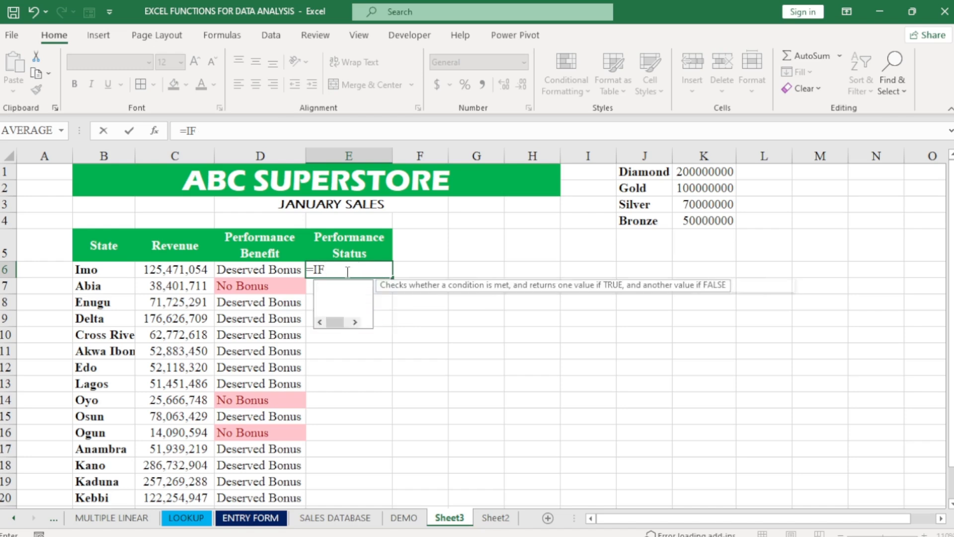
pyautogui.write('S')
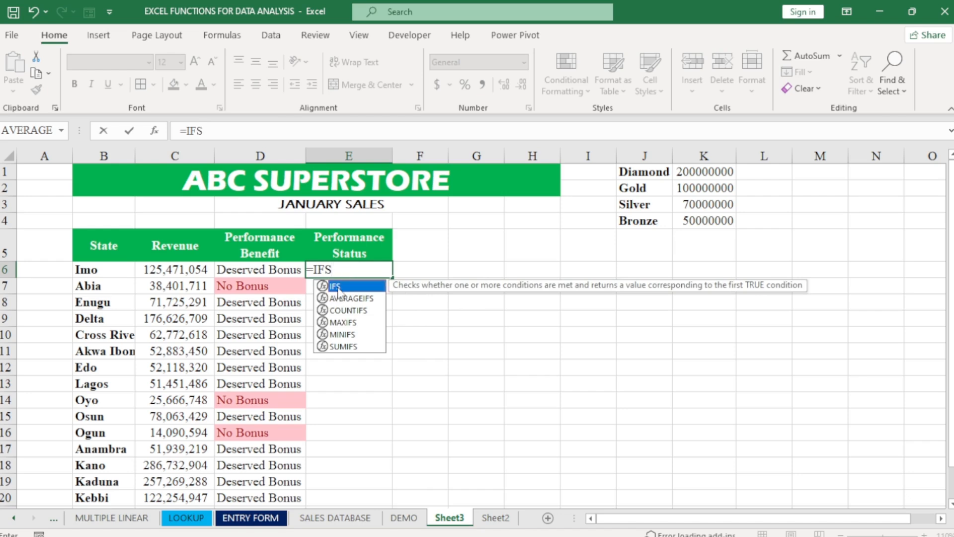
pyautogui.doubleClick(338, 287)
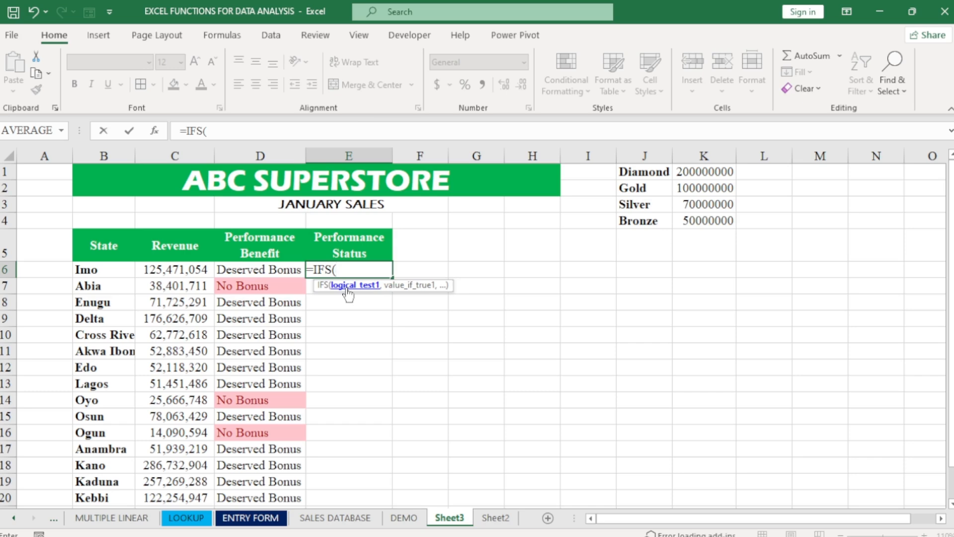
pyautogui.click(171, 270)
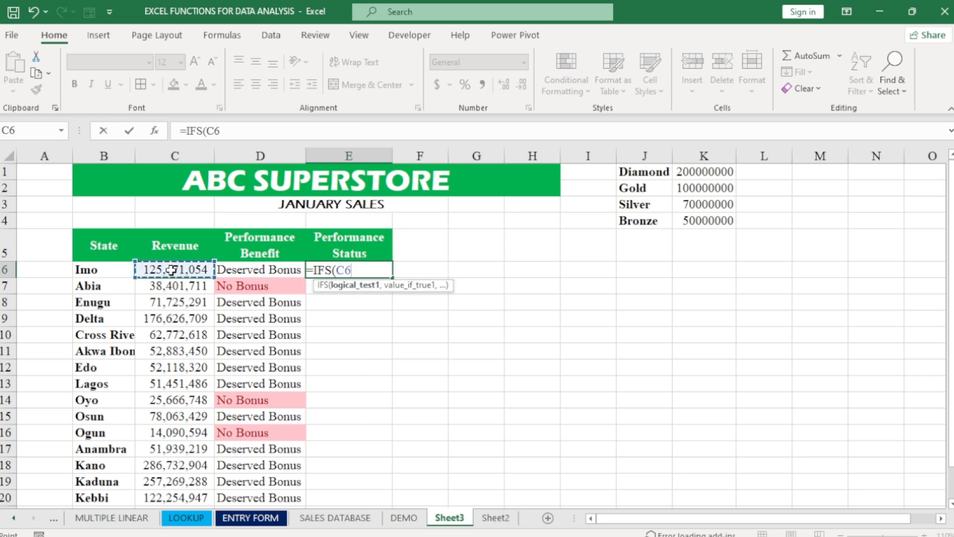
pyautogui.write('>')
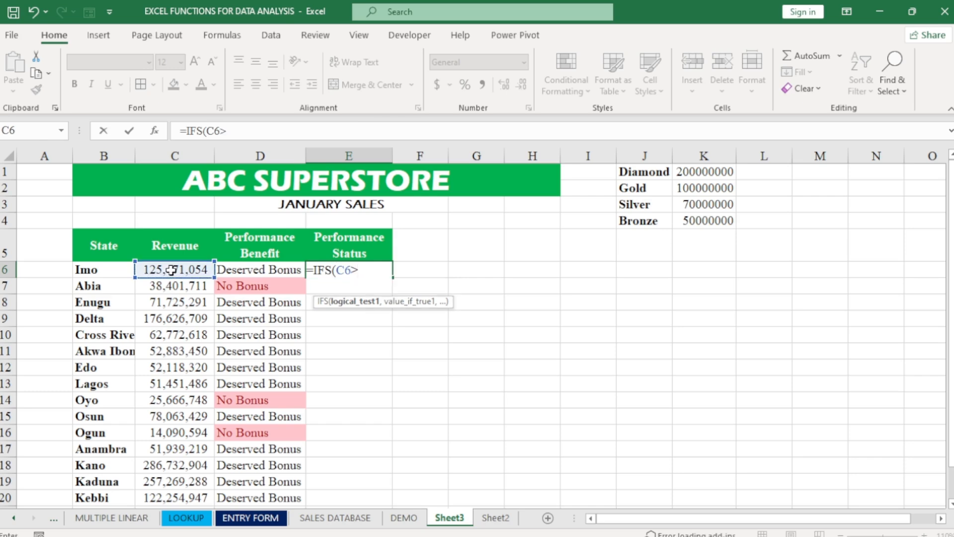
pyautogui.write('=')
pyautogui.click(704, 173)
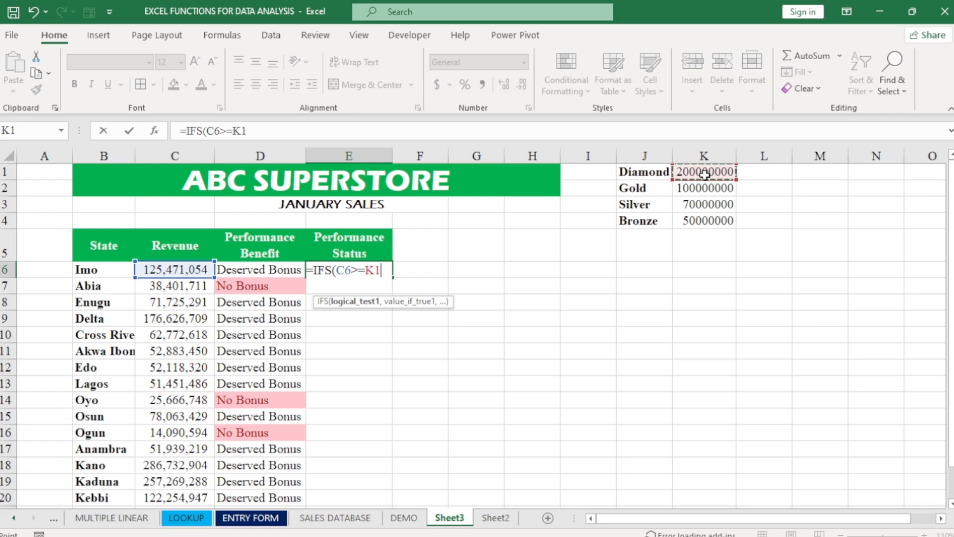
pyautogui.write(',')
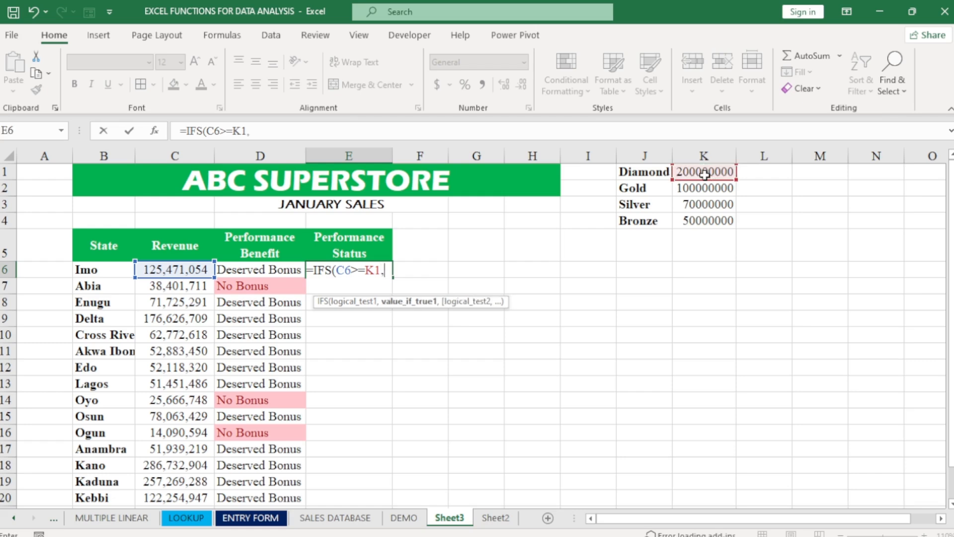
pyautogui.click(646, 173)
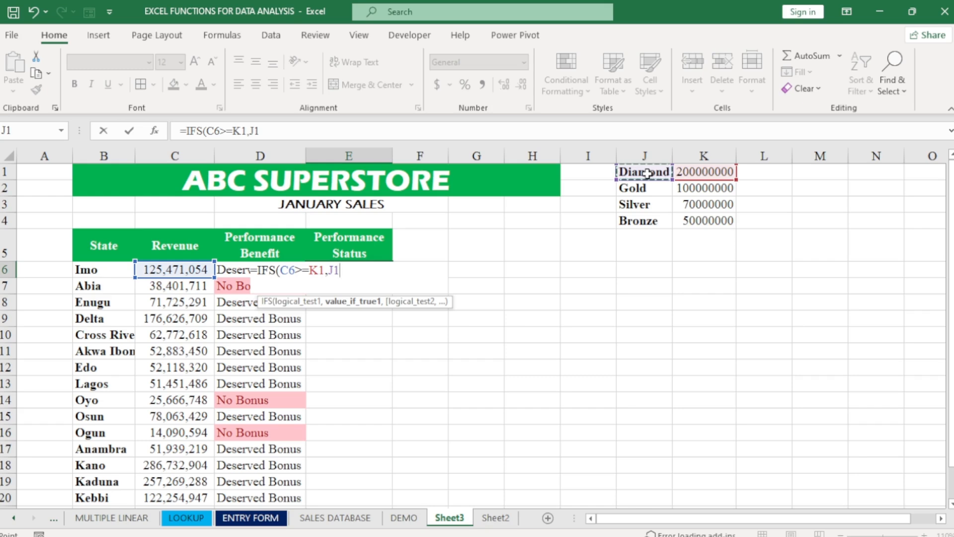
pyautogui.write(',')
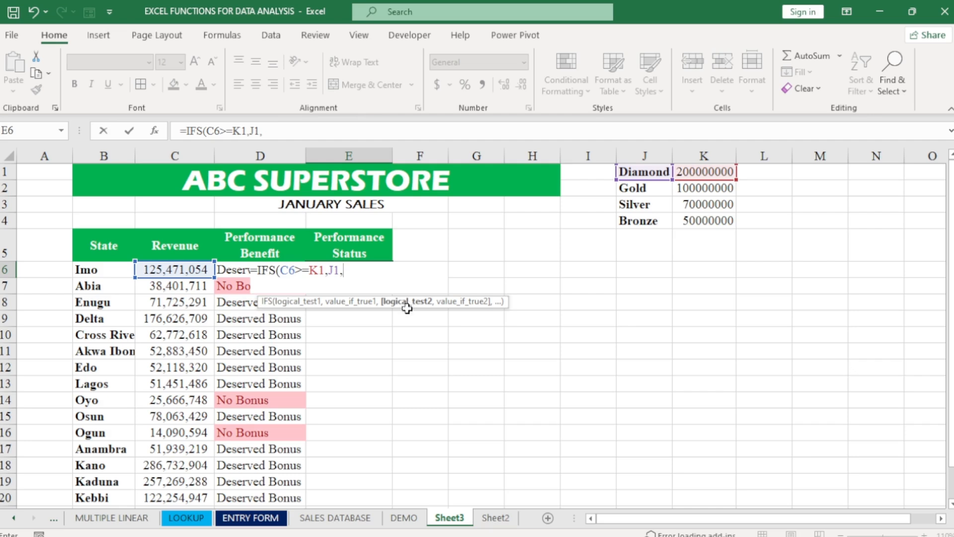
# Add a second condition to the E6 IFS formula, C6>=K2, returning the Gold label in J2.
pyautogui.click(176, 268)
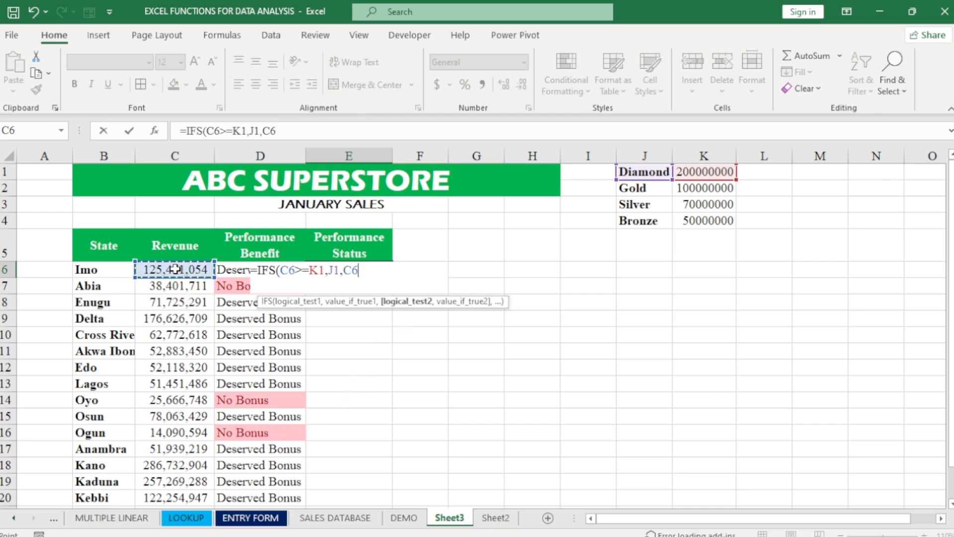
pyautogui.write('>=')
pyautogui.click(707, 189)
pyautogui.write(',')
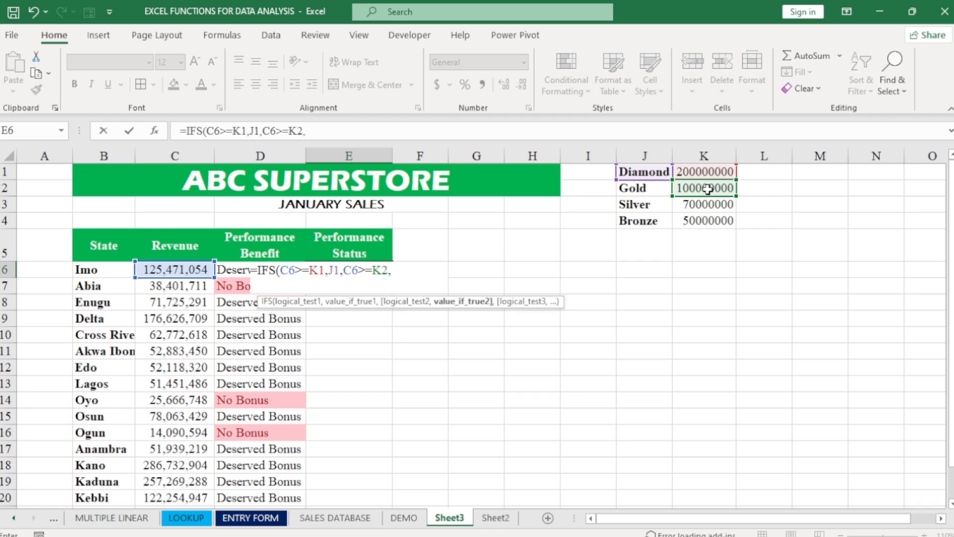
pyautogui.click(640, 188)
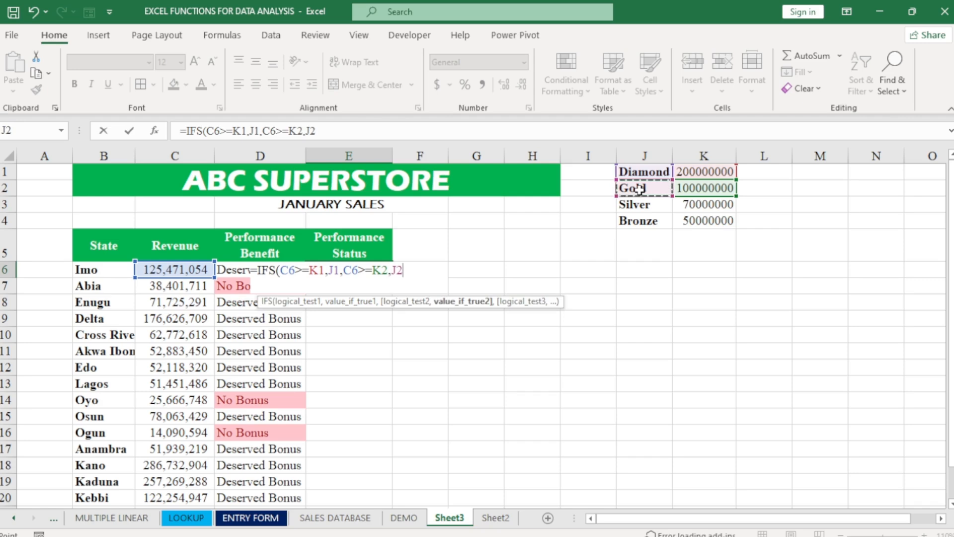
pyautogui.write(',')
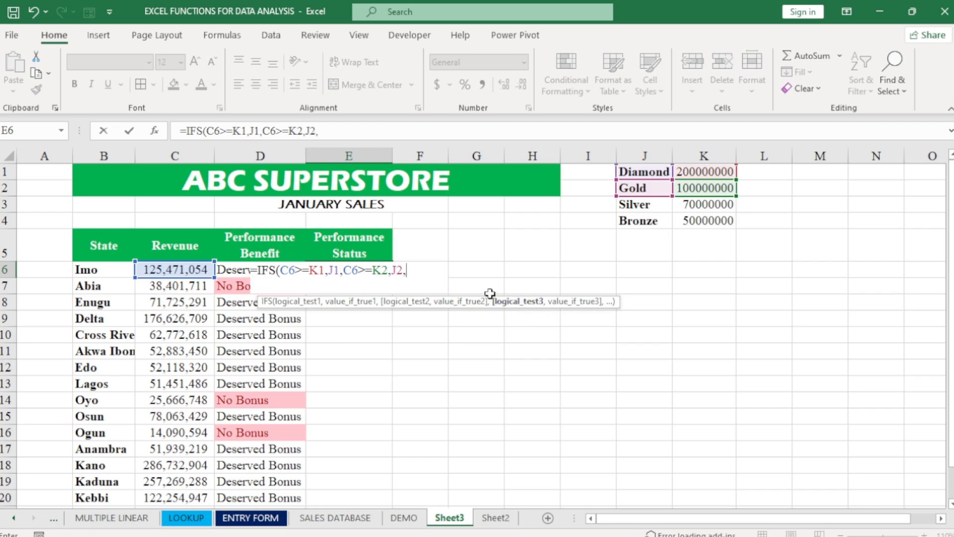
# Add a third condition to the E6 IFS formula, C6>=K3, returning the Silver label in J3.
pyautogui.click(176, 270)
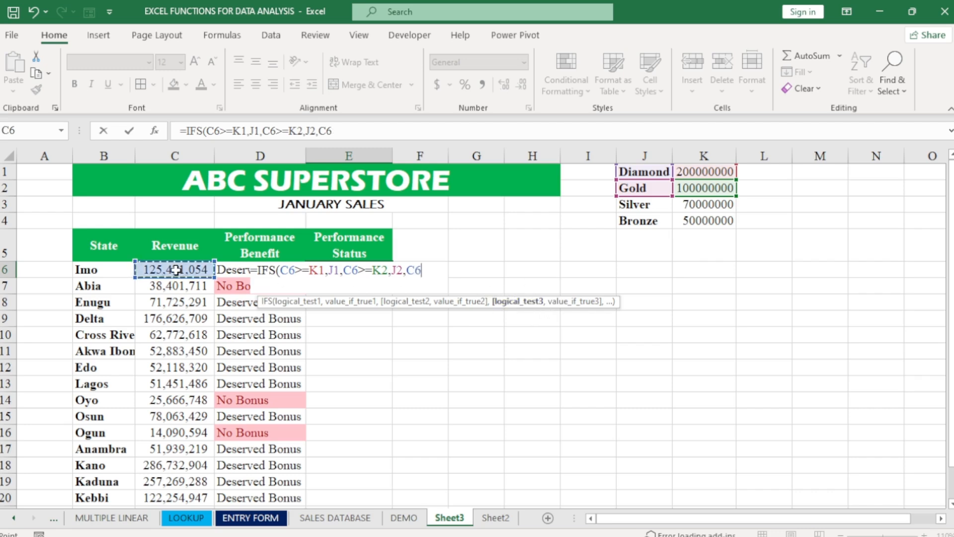
pyautogui.write('>=')
pyautogui.click(695, 204)
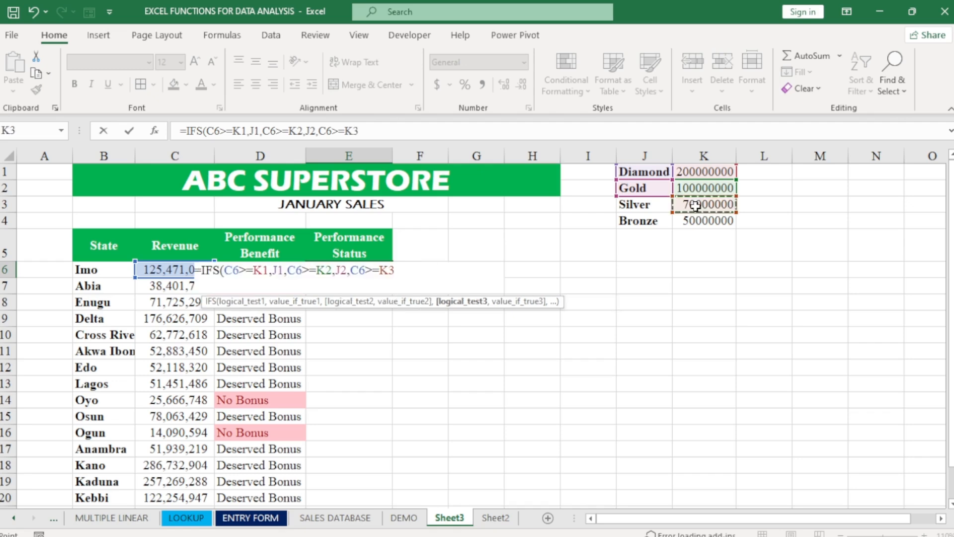
pyautogui.write(',')
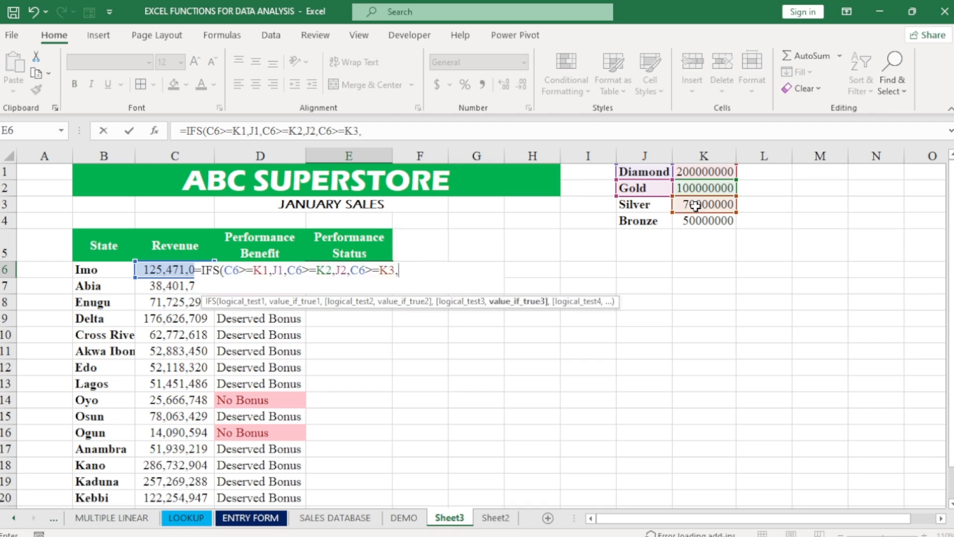
pyautogui.click(646, 206)
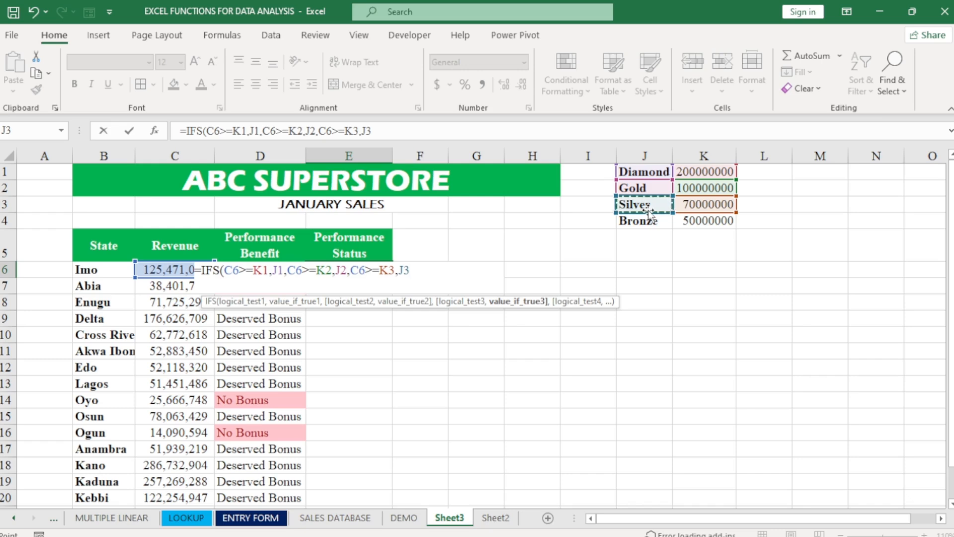
pyautogui.write(',')
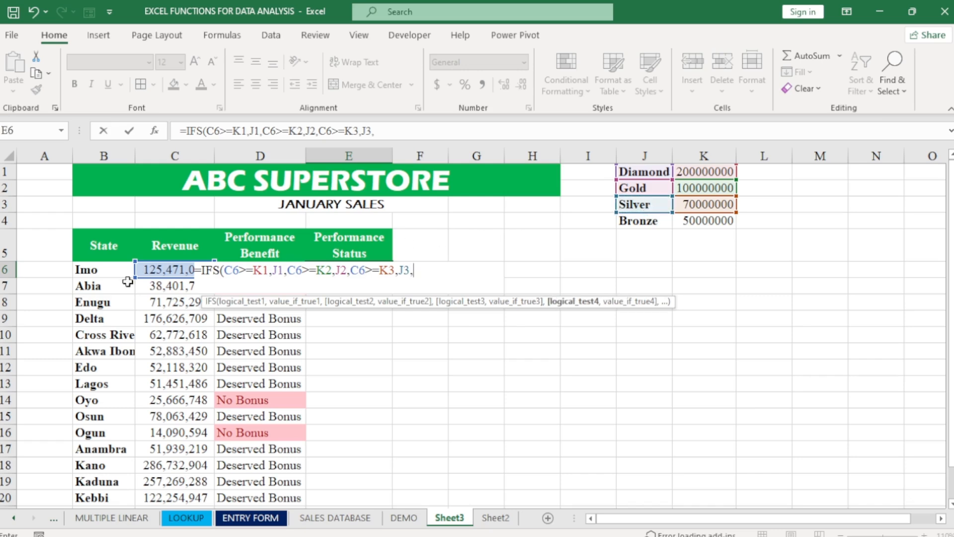
# Add a fourth condition to the E6 IFS formula, C6>=K4, returning the Bronze label in J4.
pyautogui.click(154, 269)
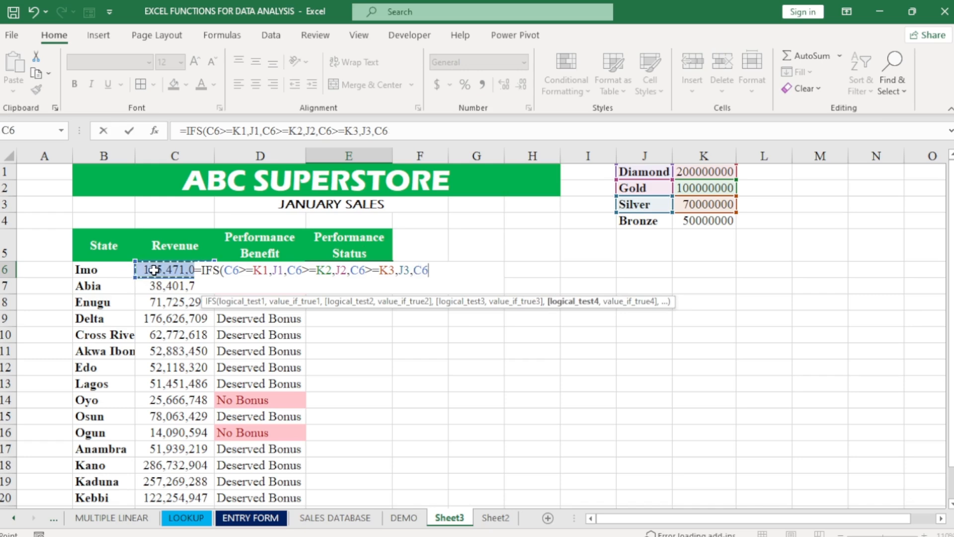
pyautogui.write('>=')
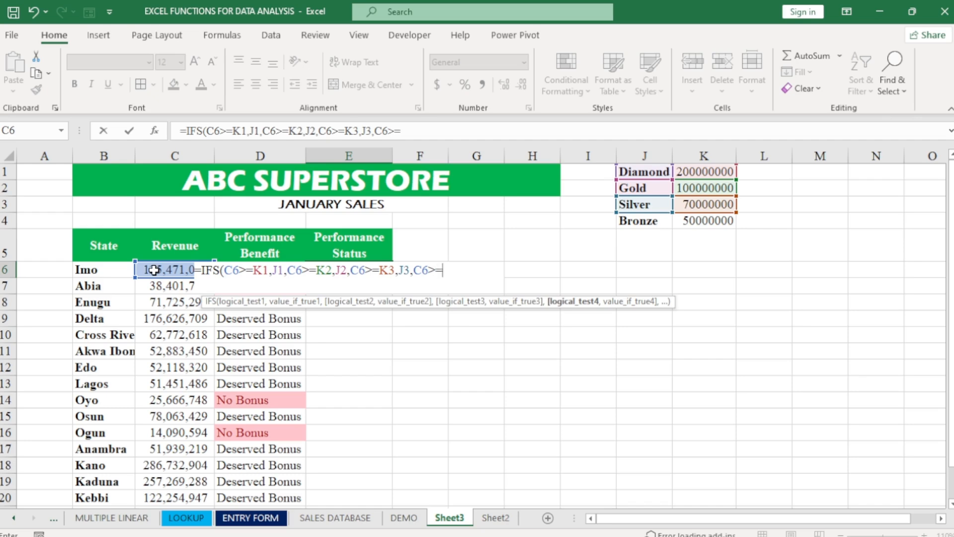
pyautogui.click(699, 221)
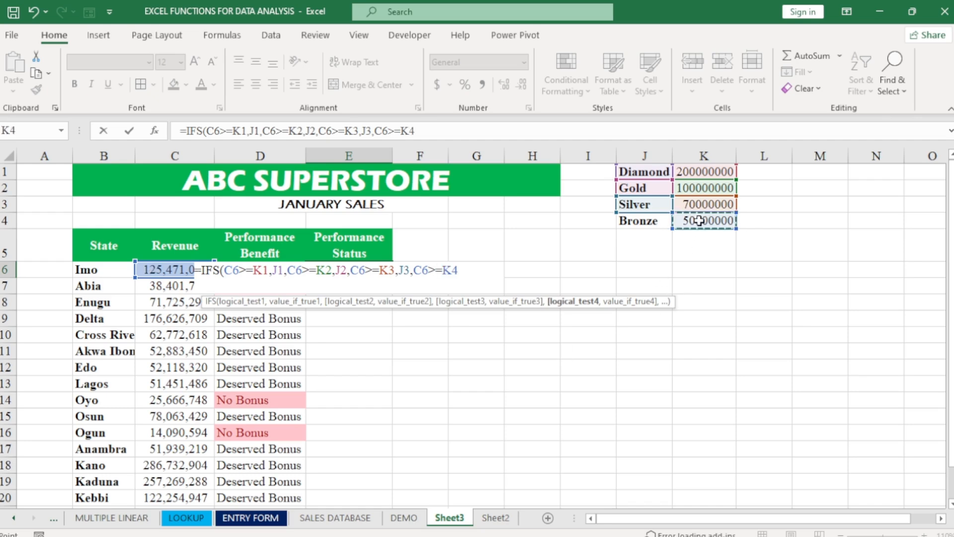
pyautogui.write(',')
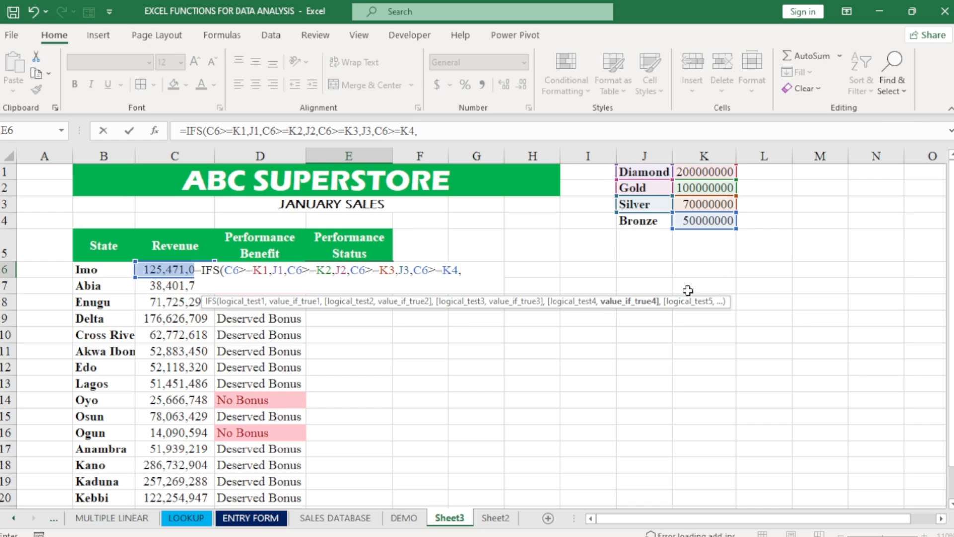
pyautogui.click(644, 222)
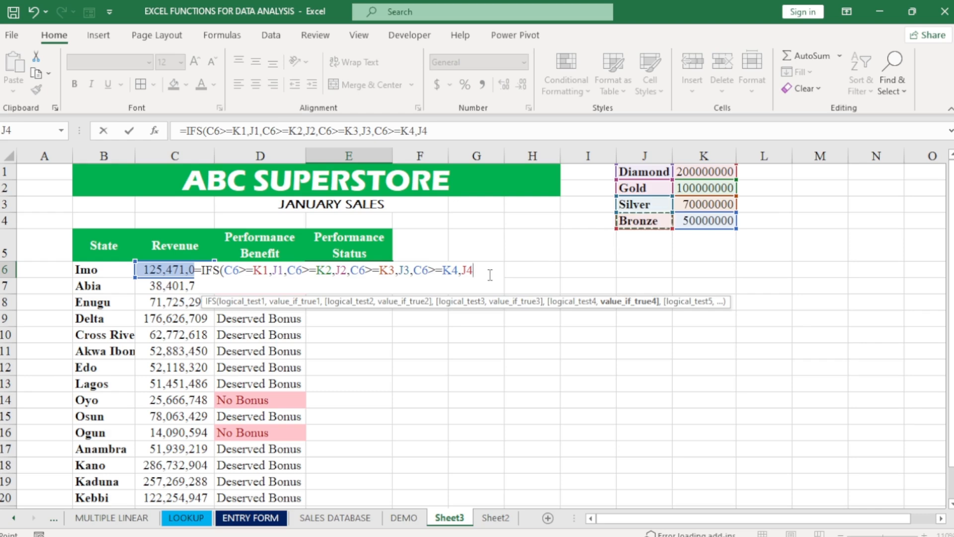
pyautogui.write(',')
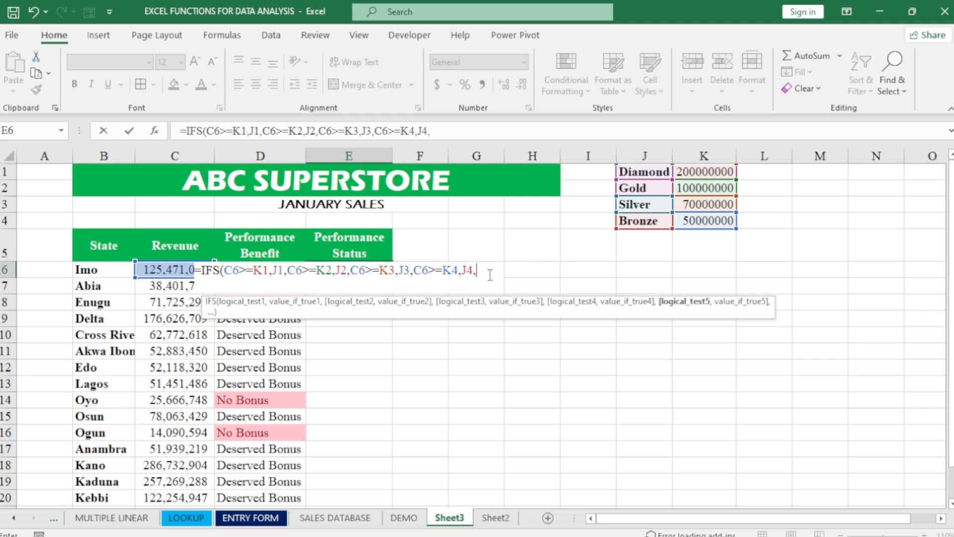
# Complete the E6 IFS formula with the condition C6<K4 returning "No Status" and enter it.
pyautogui.click(164, 271)
pyautogui.write('<')
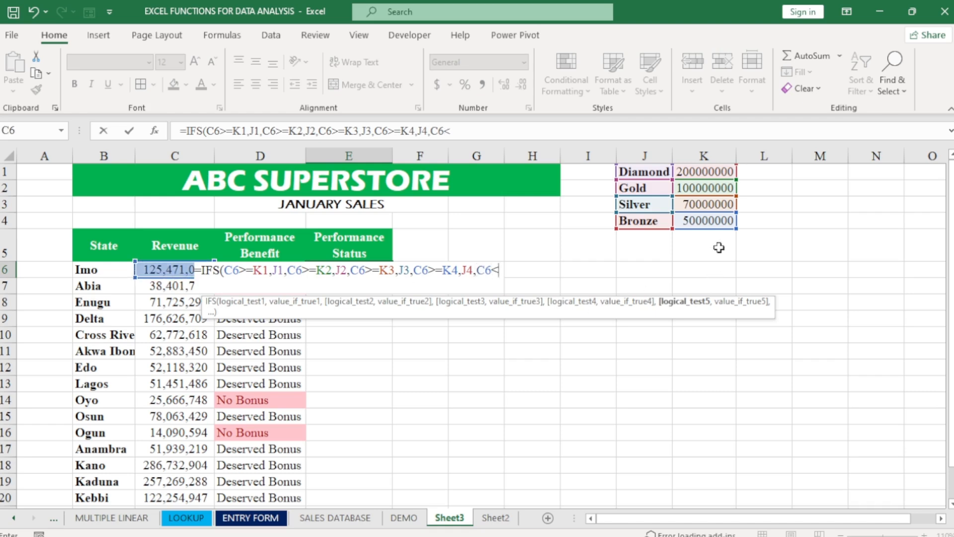
pyautogui.click(704, 222)
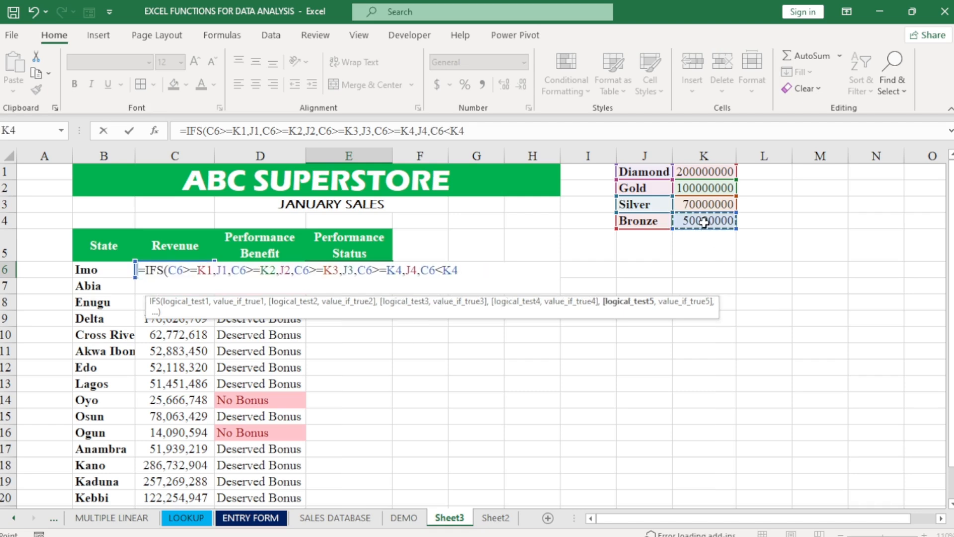
pyautogui.write(',')
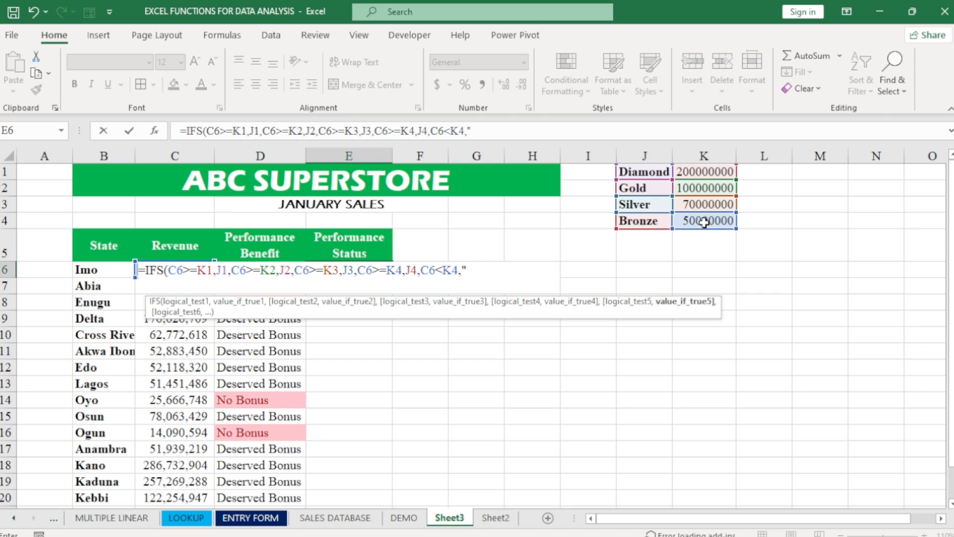
pyautogui.write('NoS')
pyautogui.press('BackSpace')
pyautogui.write('s')
pyautogui.press('BackSpace')
pyautogui.write('Stat')
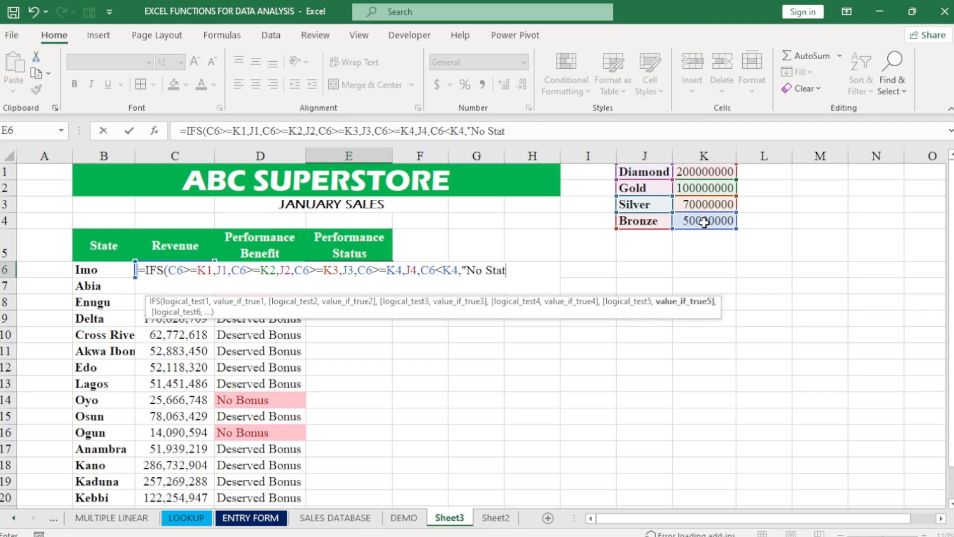
pyautogui.write('us")')
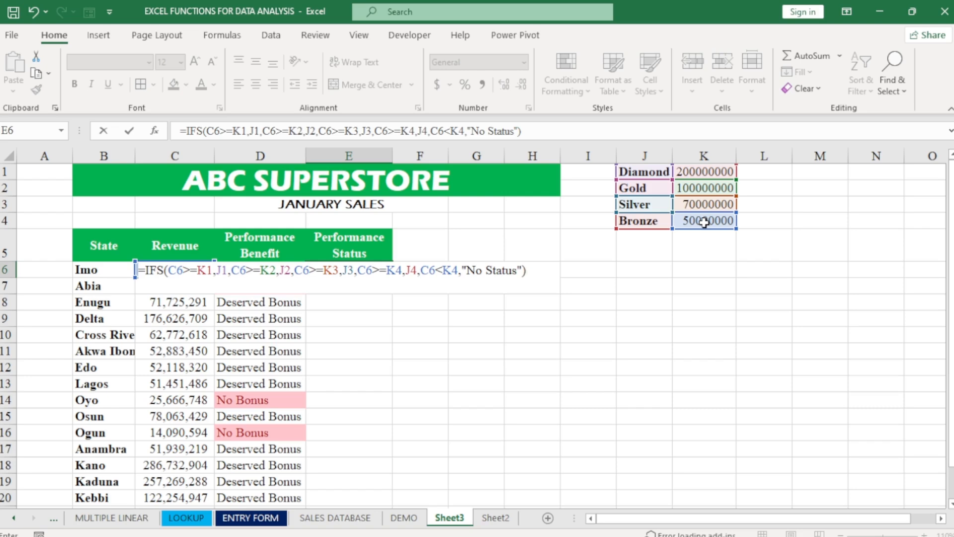
pyautogui.press('Return')
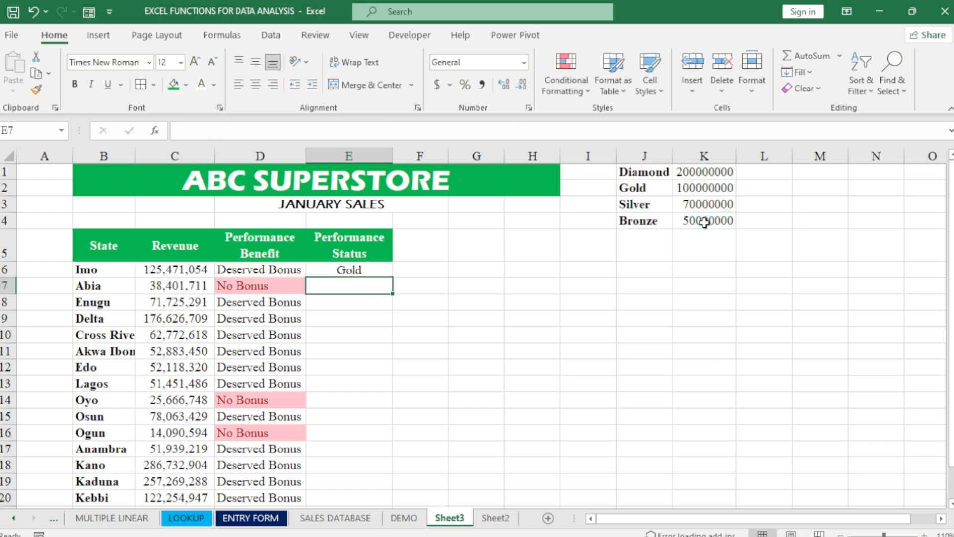
# Fill the E6 IFS formula with relative references down the Performance Status column and inspect the copied formula in E7.
pyautogui.click(351, 270)
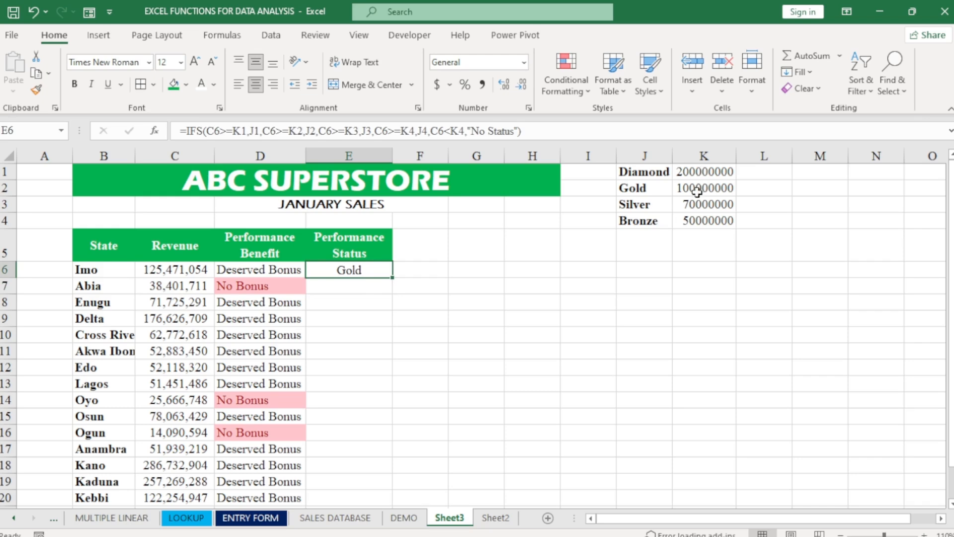
pyautogui.doubleClick(355, 271)
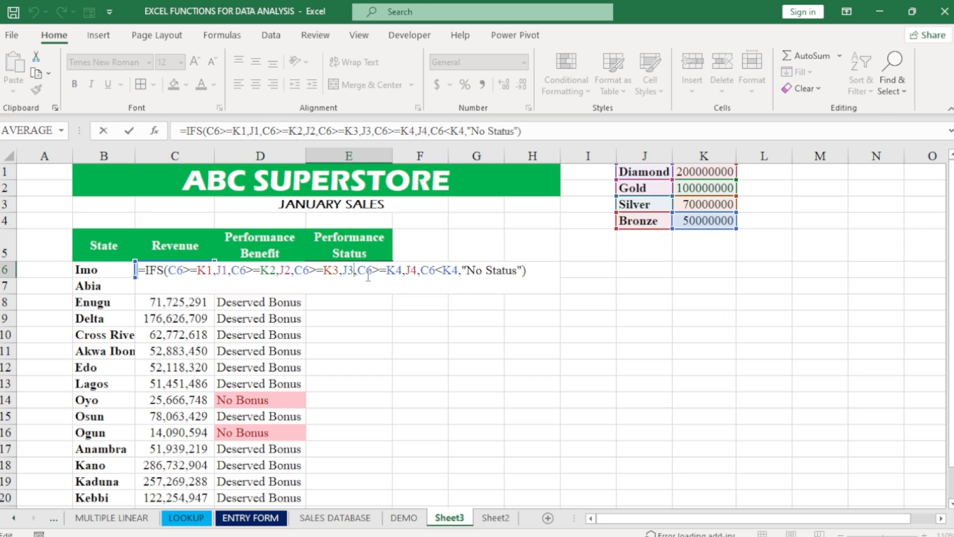
pyautogui.press('Return')
pyautogui.click(367, 269)
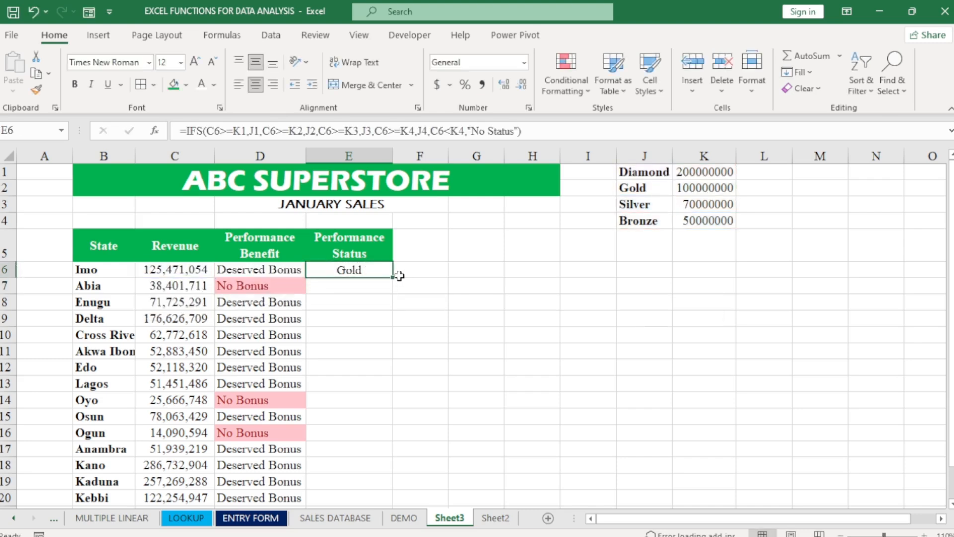
pyautogui.doubleClick(391, 277)
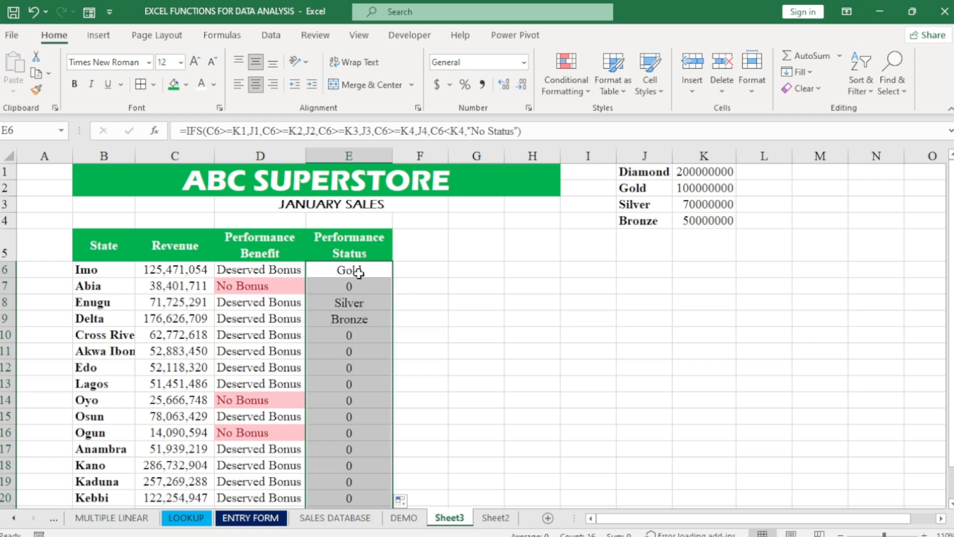
pyautogui.doubleClick(355, 287)
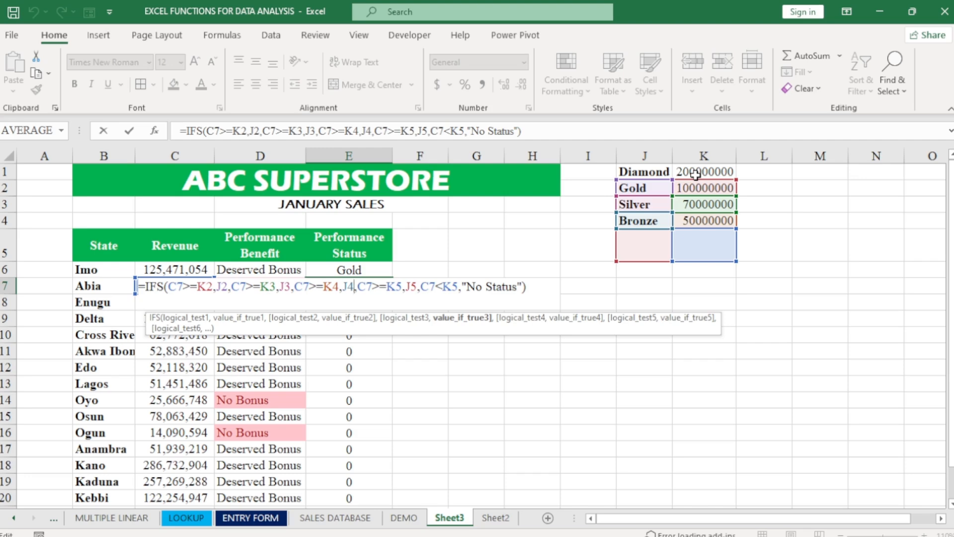
pyautogui.press('Return')
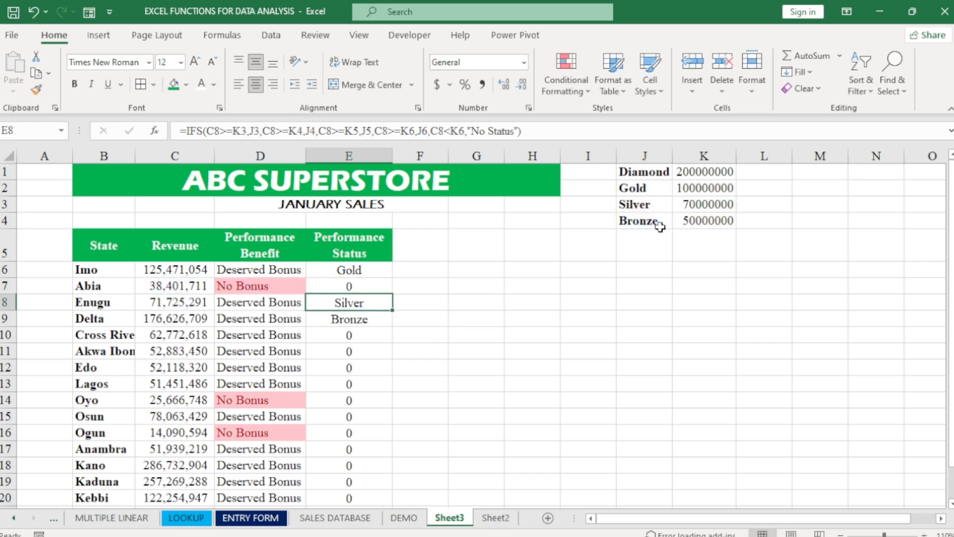
# Make the Diamond and Gold threshold and label references in the E6 IFS formula absolute: $K$1, $J$1, $K$2 and $J$2.
pyautogui.click(350, 268)
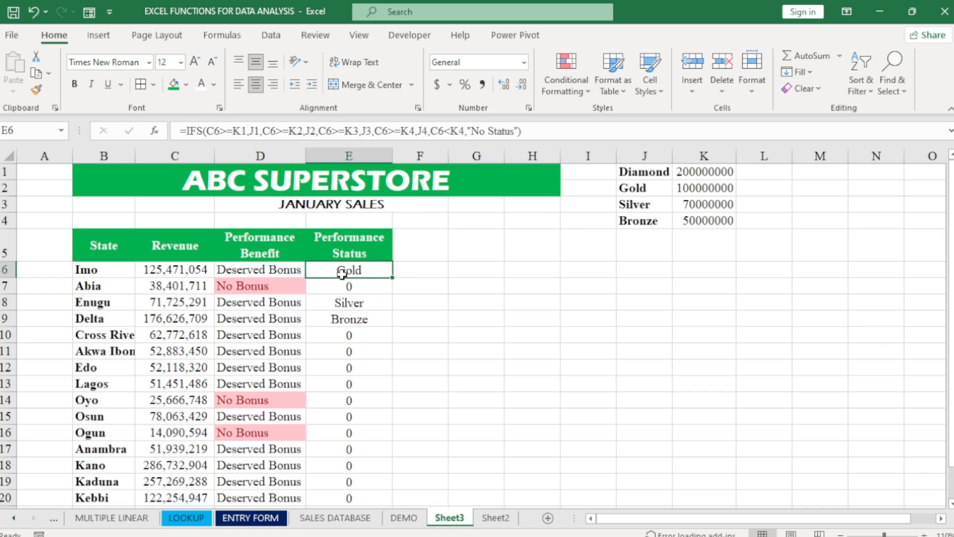
pyautogui.click(242, 130)
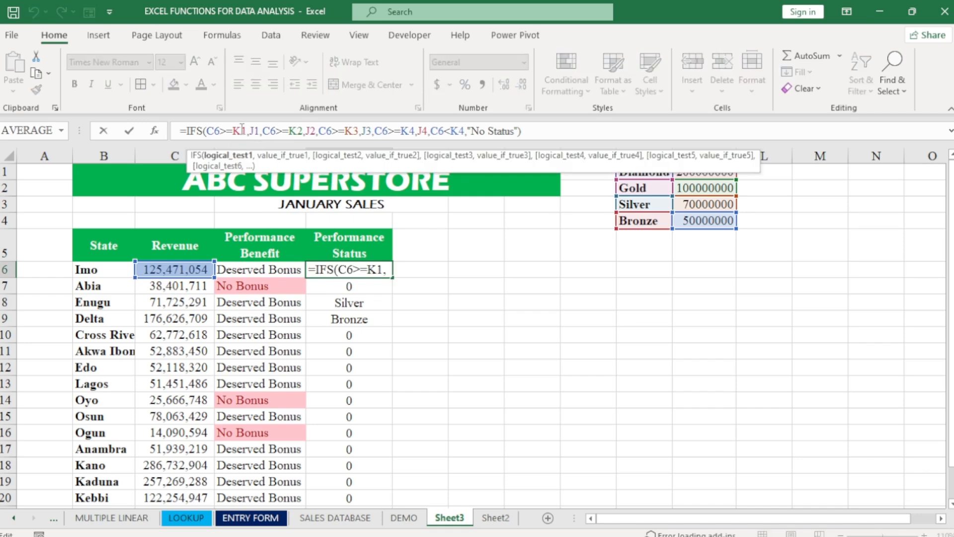
pyautogui.press('F4')
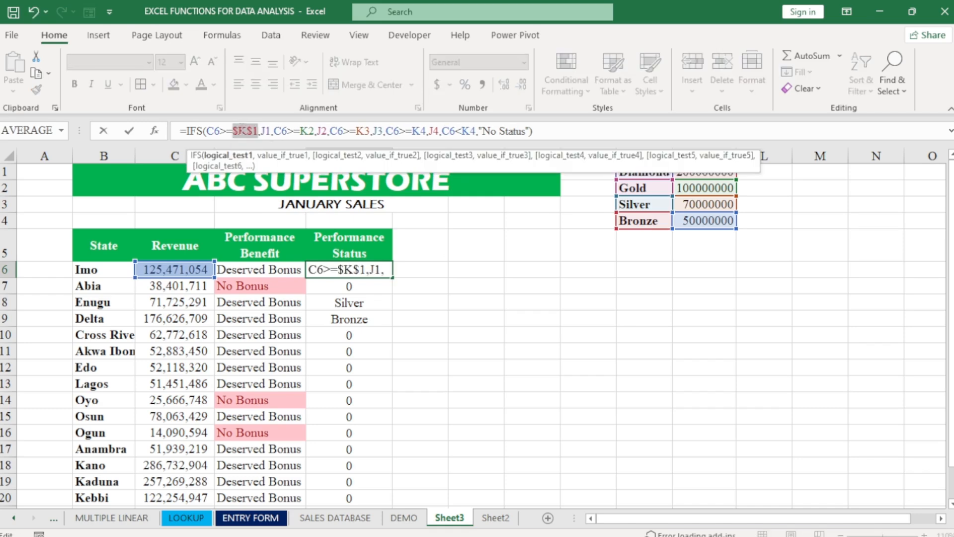
pyautogui.click(268, 132)
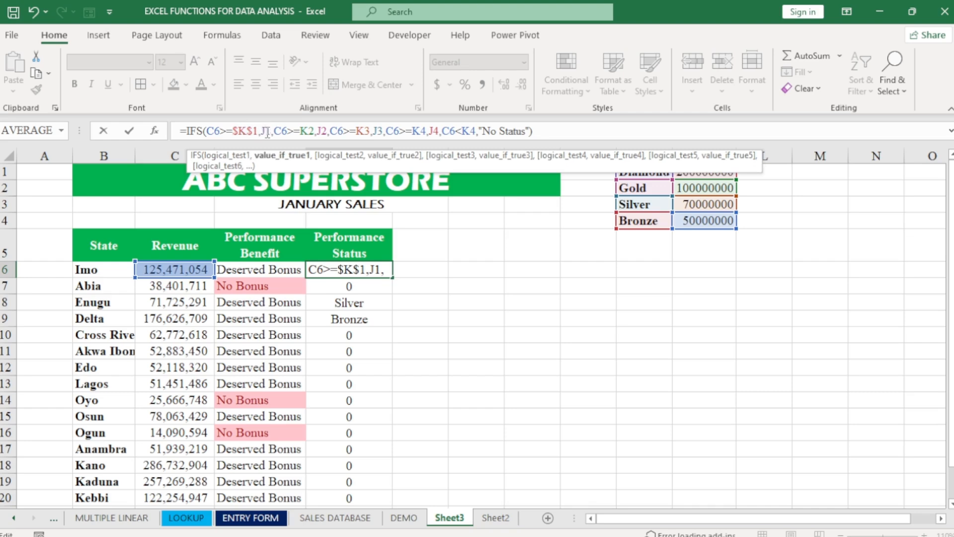
pyautogui.press('F4')
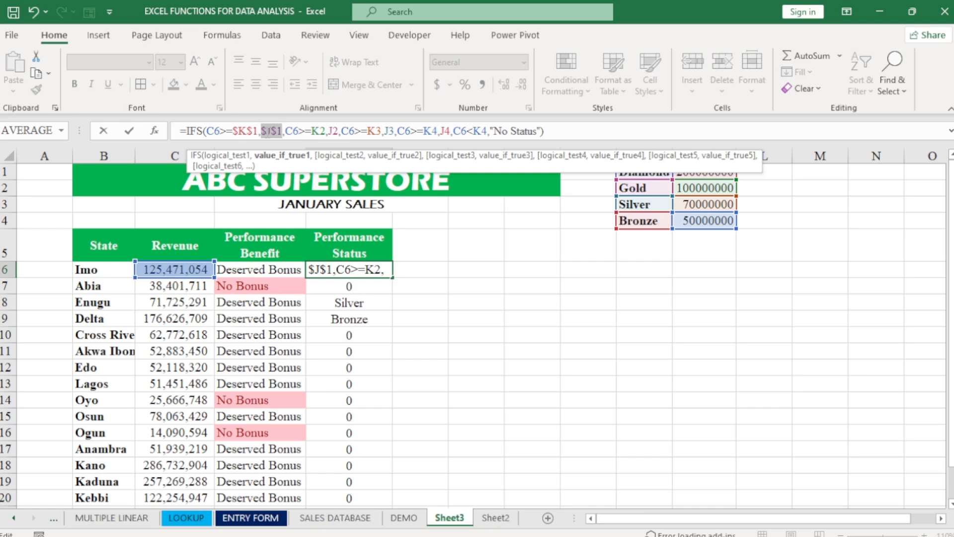
pyautogui.click(320, 132)
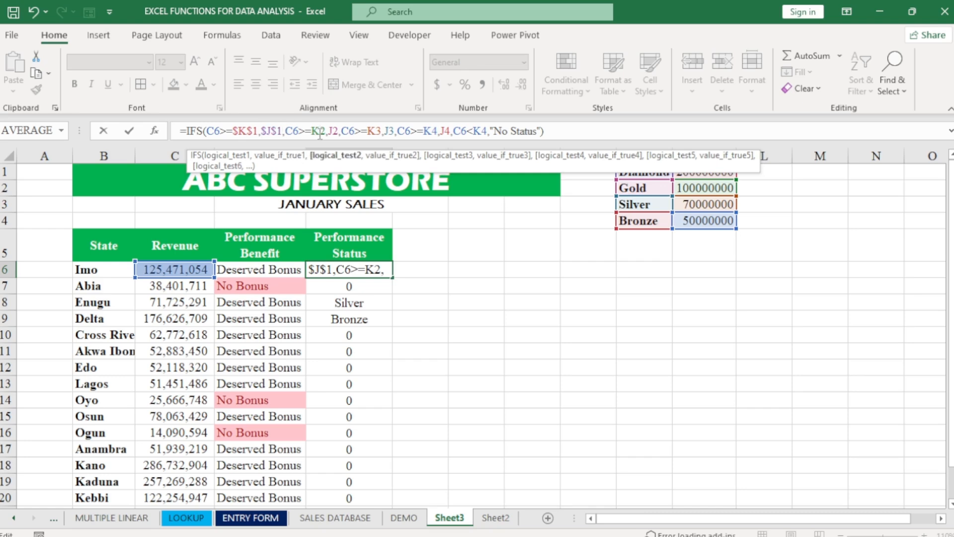
pyautogui.press('F4')
pyautogui.click(345, 132)
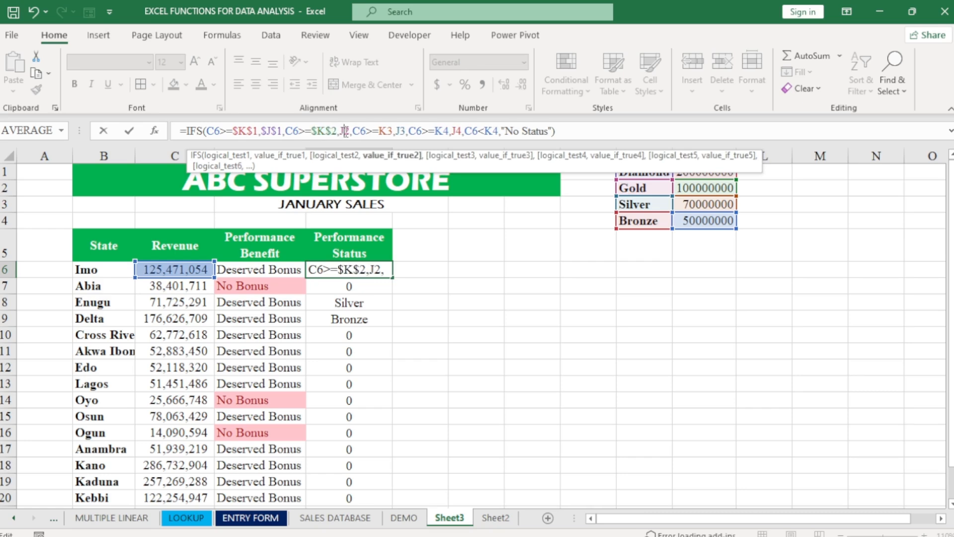
pyautogui.press('F4')
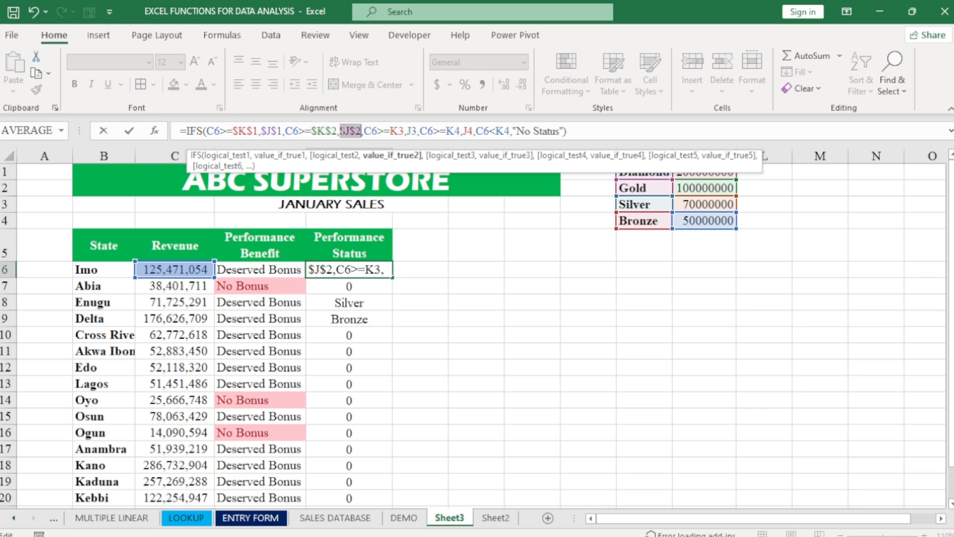
# Make the Silver and Bronze references in the E6 formula absolute as $K$3, $J$3, $K$4 and $J$4, including the "No Status" condition, and enter it.
pyautogui.click(398, 131)
pyautogui.press('F4')
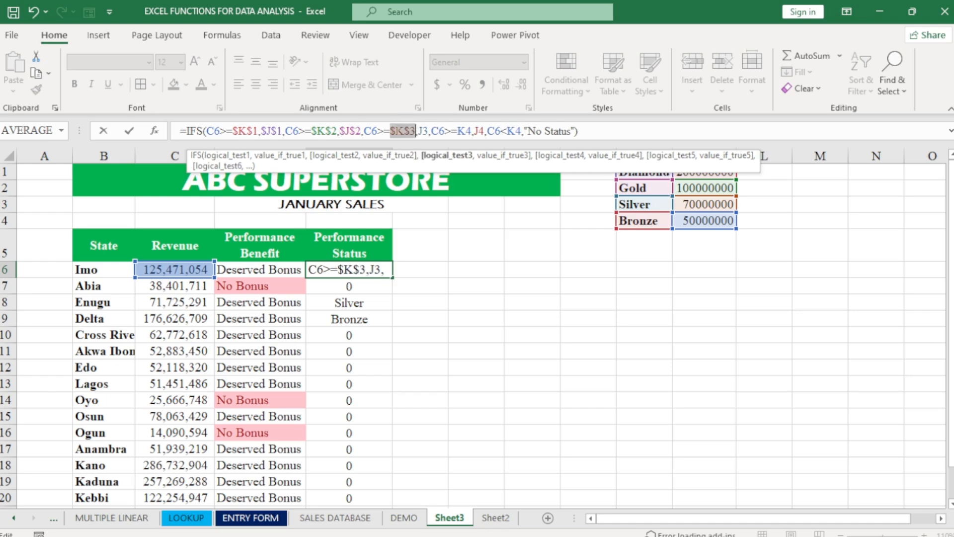
pyautogui.click(422, 131)
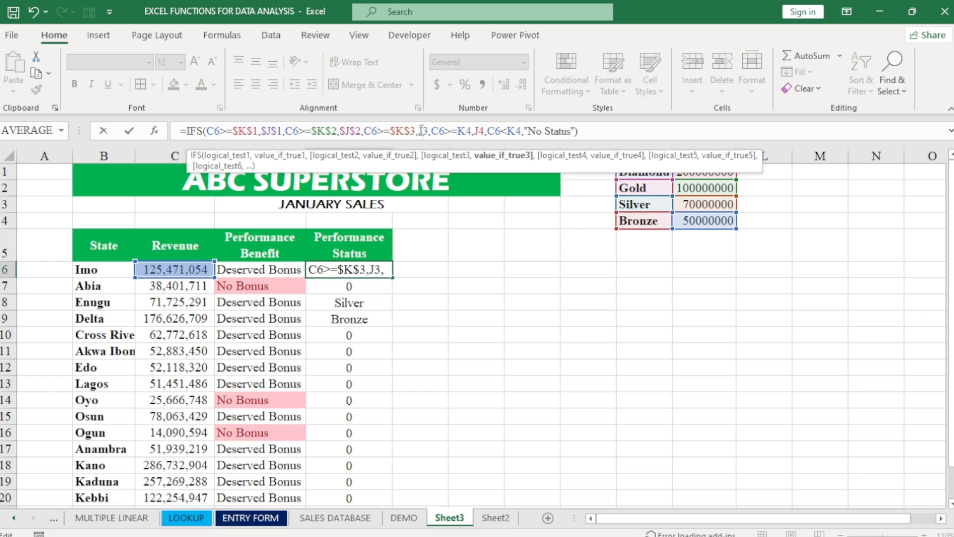
pyautogui.press('F4')
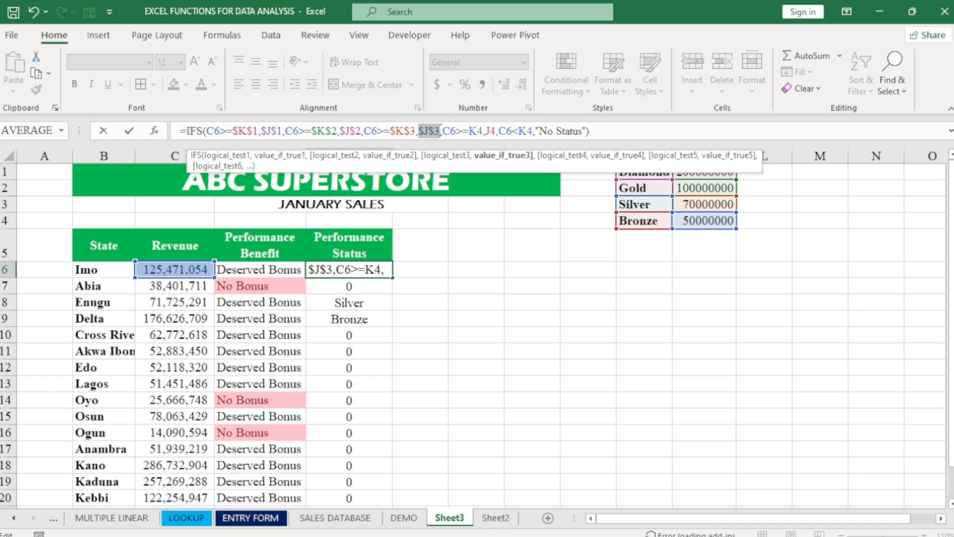
pyautogui.click(479, 131)
pyautogui.press('F4')
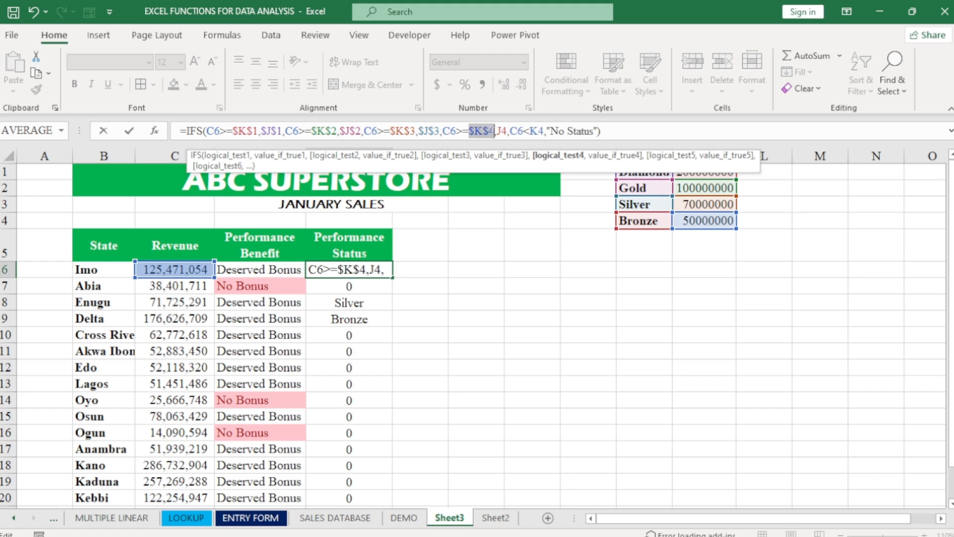
pyautogui.click(502, 131)
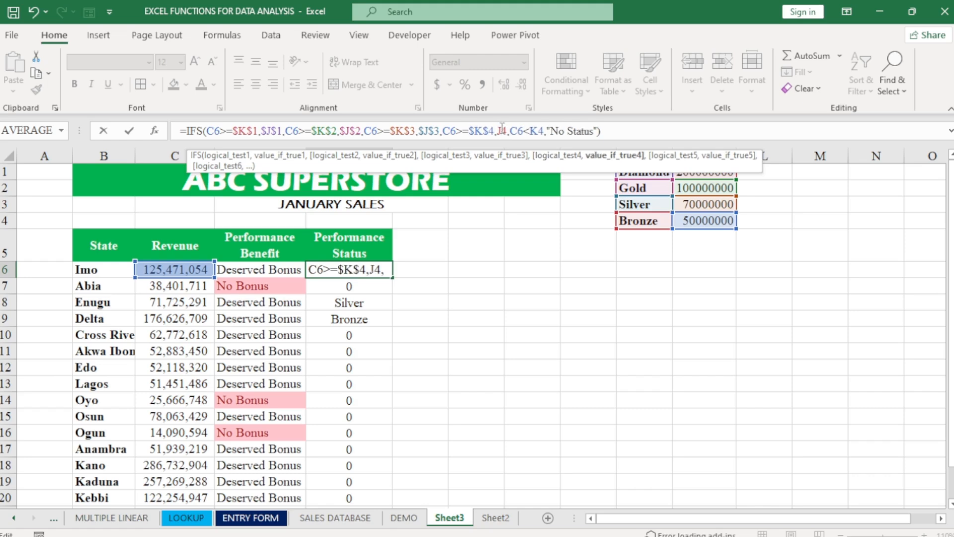
pyautogui.press('F4')
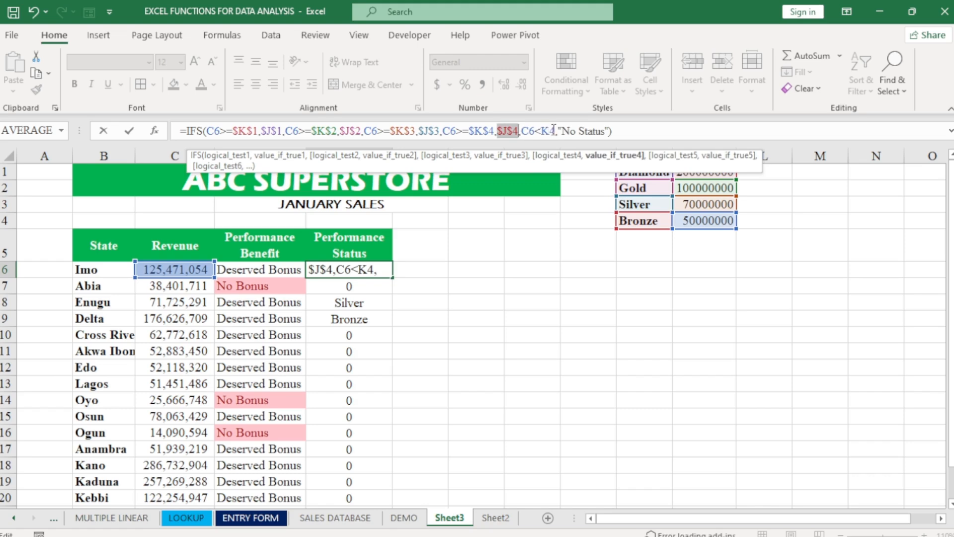
pyautogui.click(550, 131)
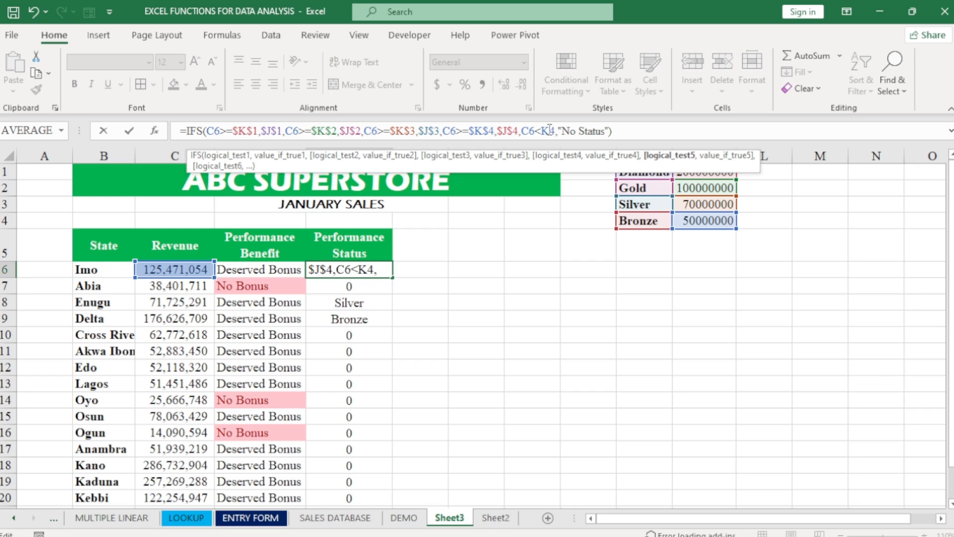
pyautogui.press('F4')
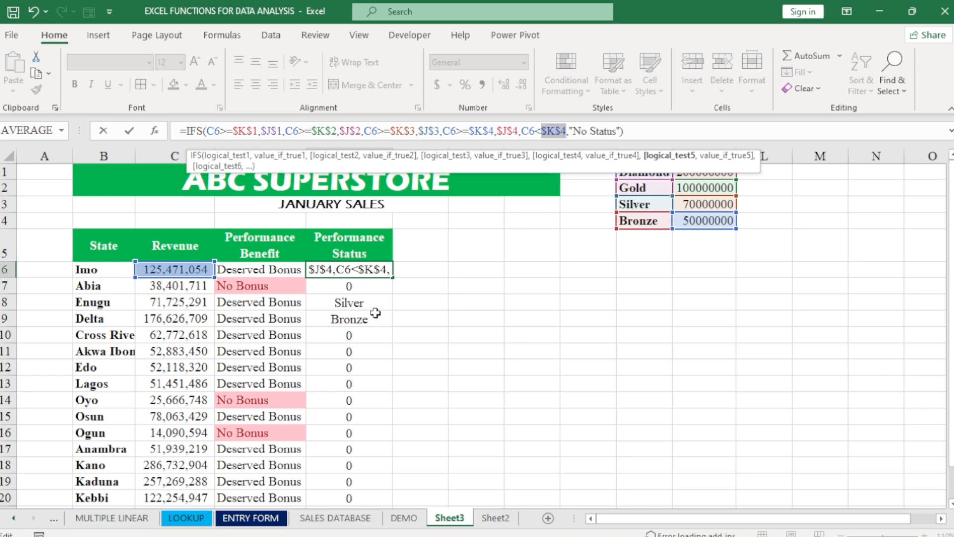
pyautogui.press('Return')
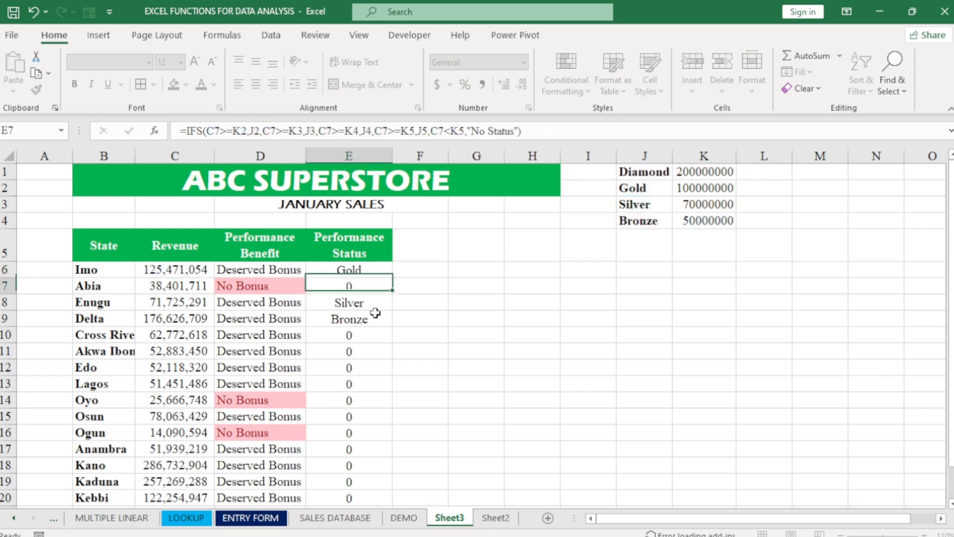
# Fill the E6 formula with absolute references down the Performance Status column to row 21 and review the statuses.
pyautogui.click(371, 269)
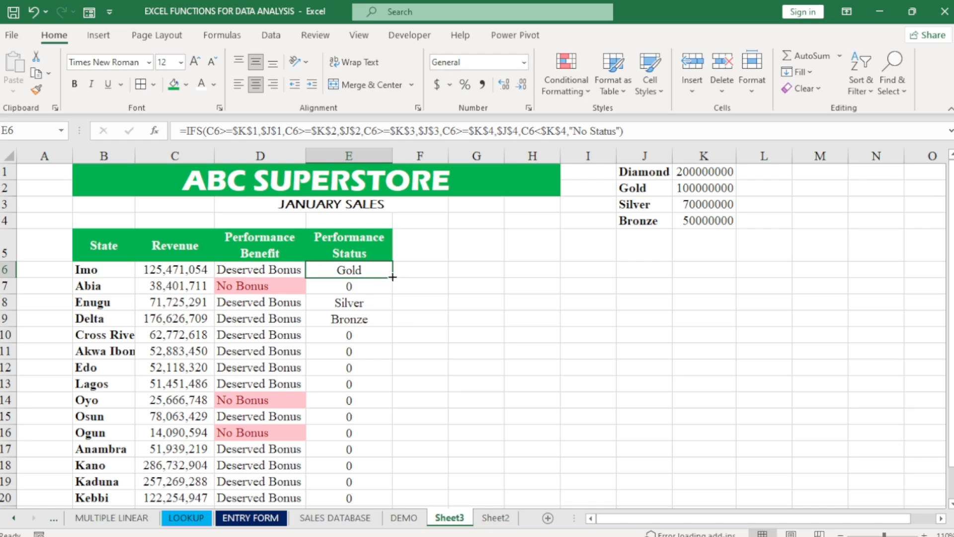
pyautogui.doubleClick(393, 277)
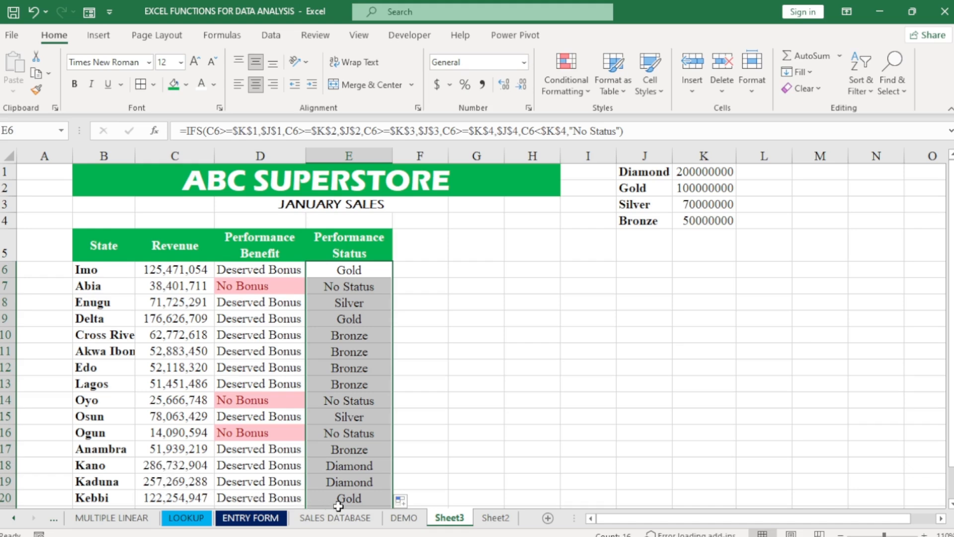
pyautogui.moveTo(951, 517)
pyautogui.scroll(-1, 477, 336)
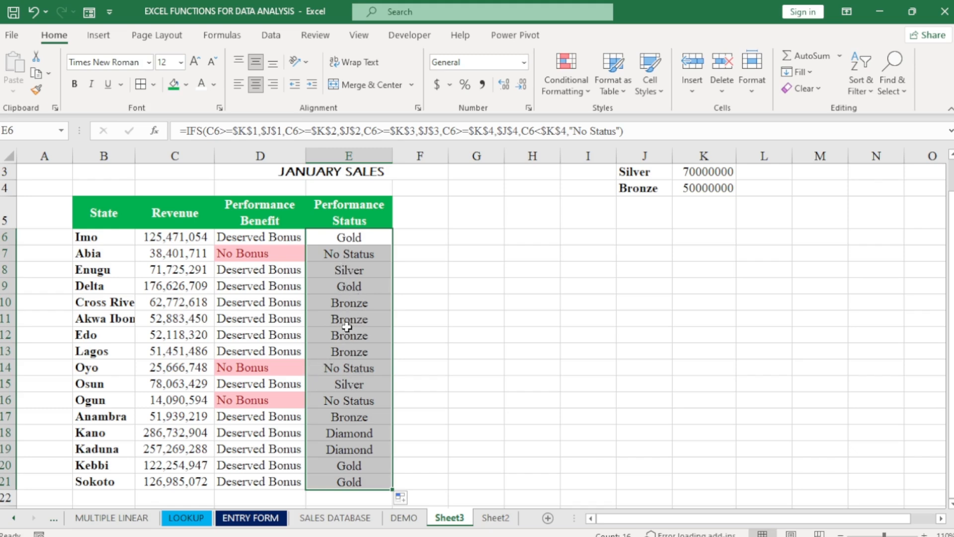
pyautogui.moveTo(952, 387); pyautogui.dragTo(952, 369)
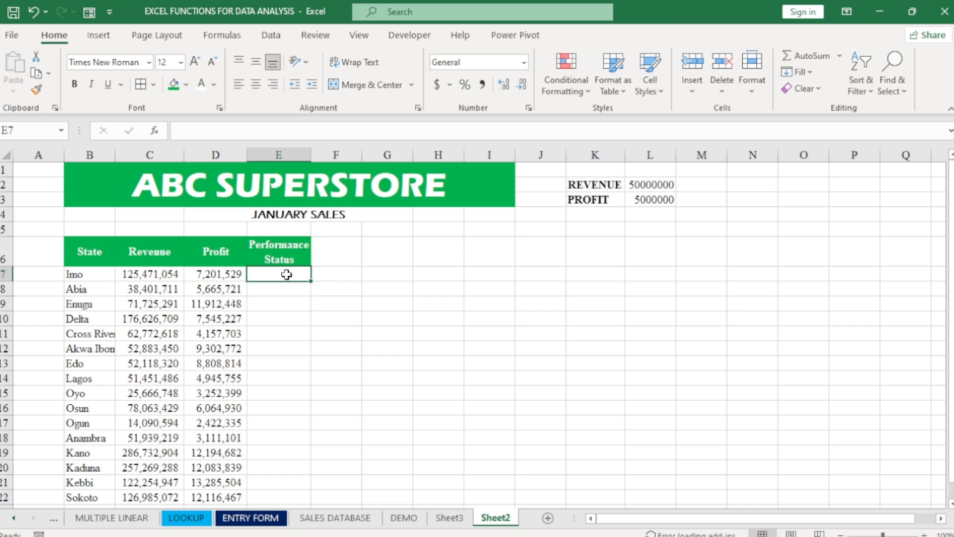
# Start an IF formula in E7 with a nested AND whose first condition is C7>=$L$2, using an absolute revenue threshold.
pyautogui.write('=')
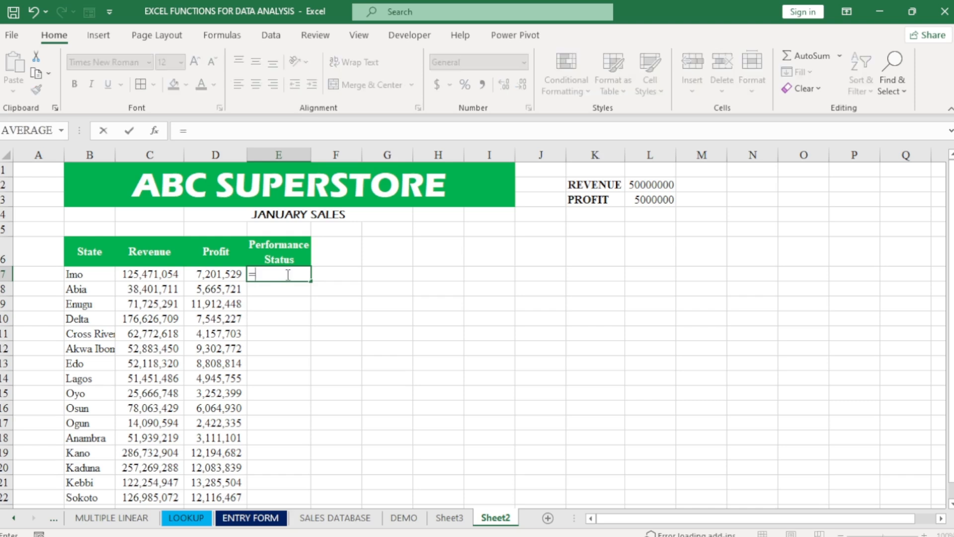
pyautogui.write('if')
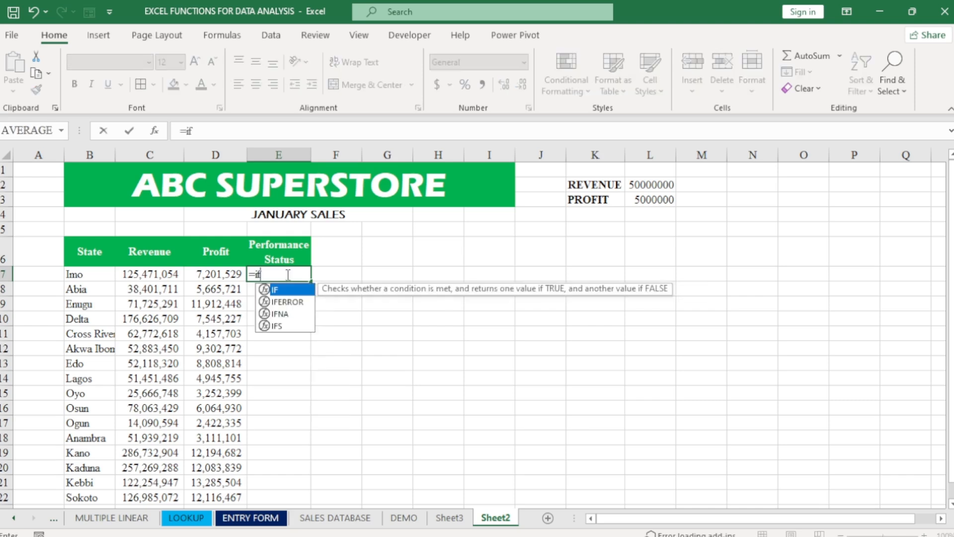
pyautogui.doubleClick(278, 292)
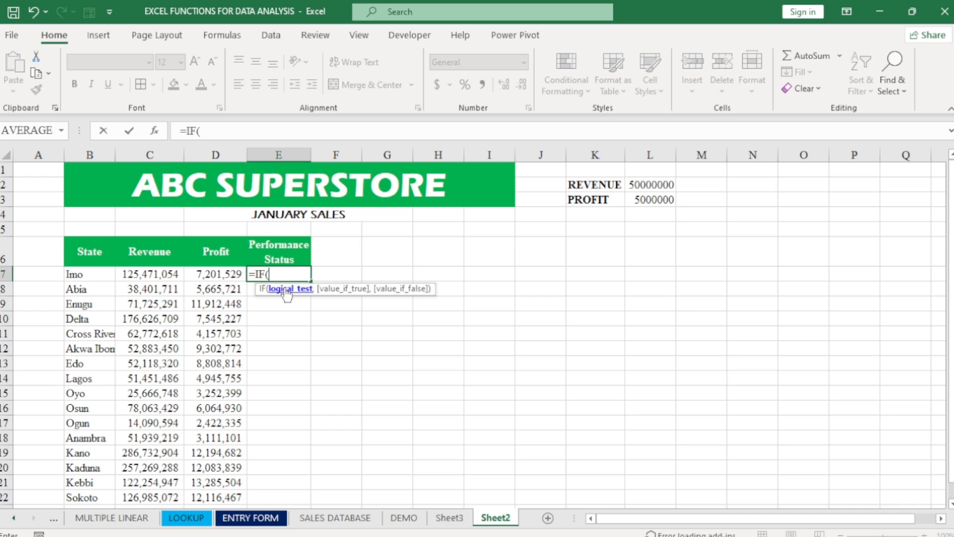
pyautogui.write('an')
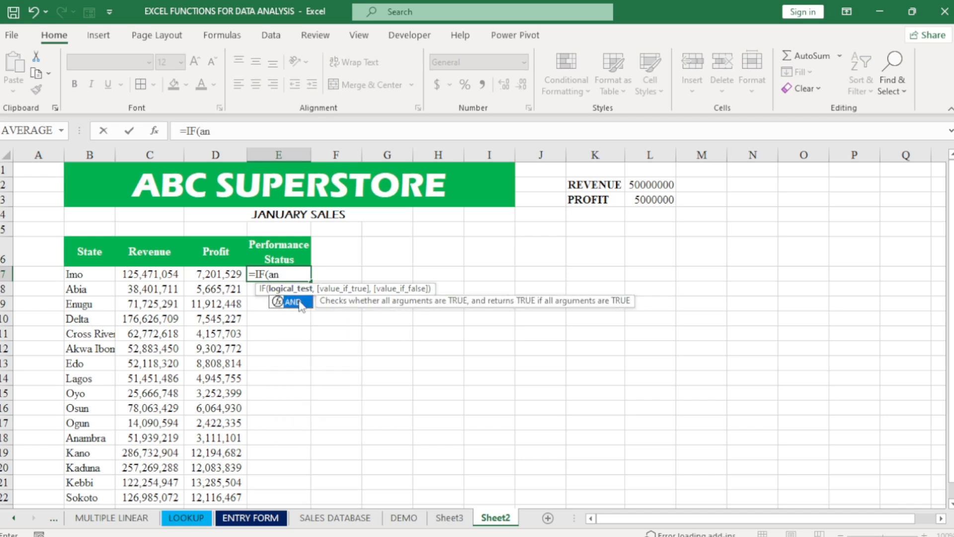
pyautogui.doubleClick(293, 302)
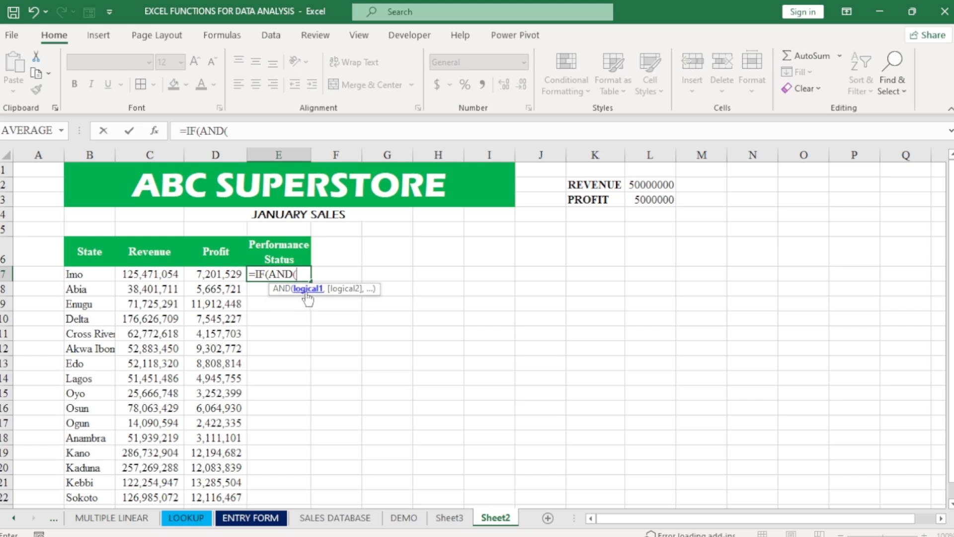
pyautogui.click(146, 275)
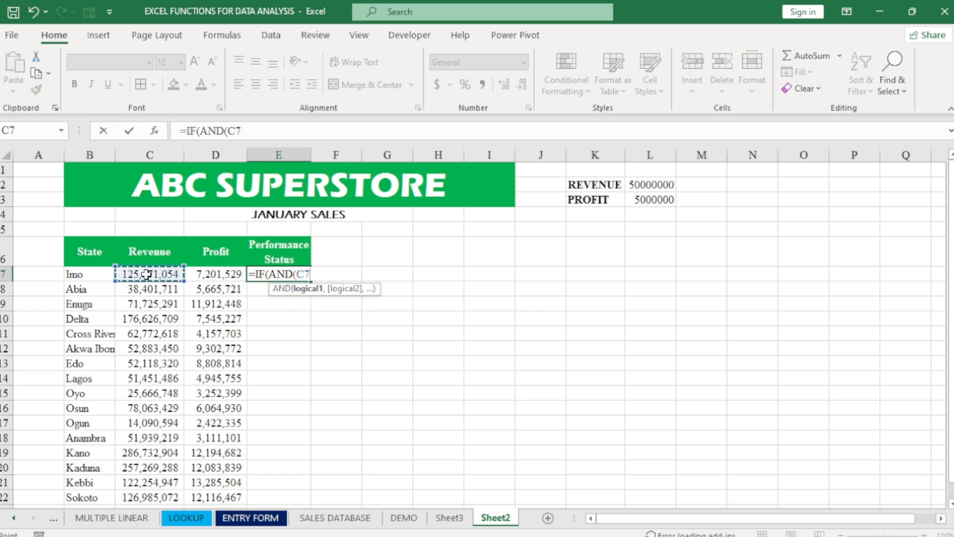
pyautogui.write('>=')
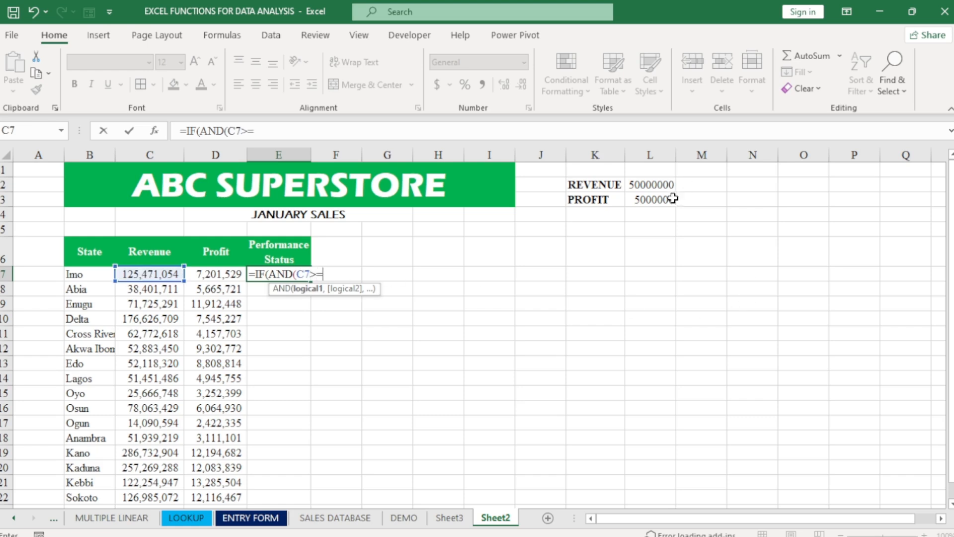
pyautogui.click(646, 187)
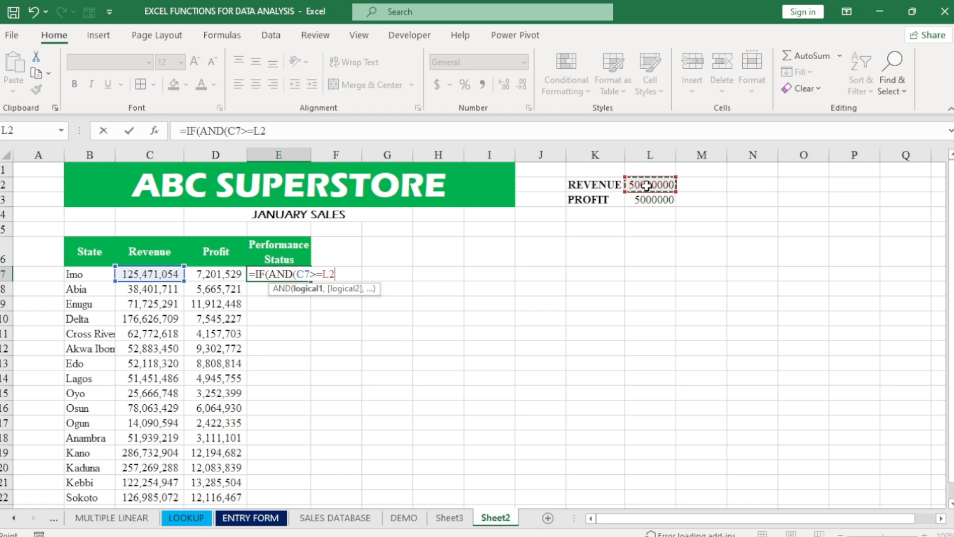
pyautogui.press('F4')
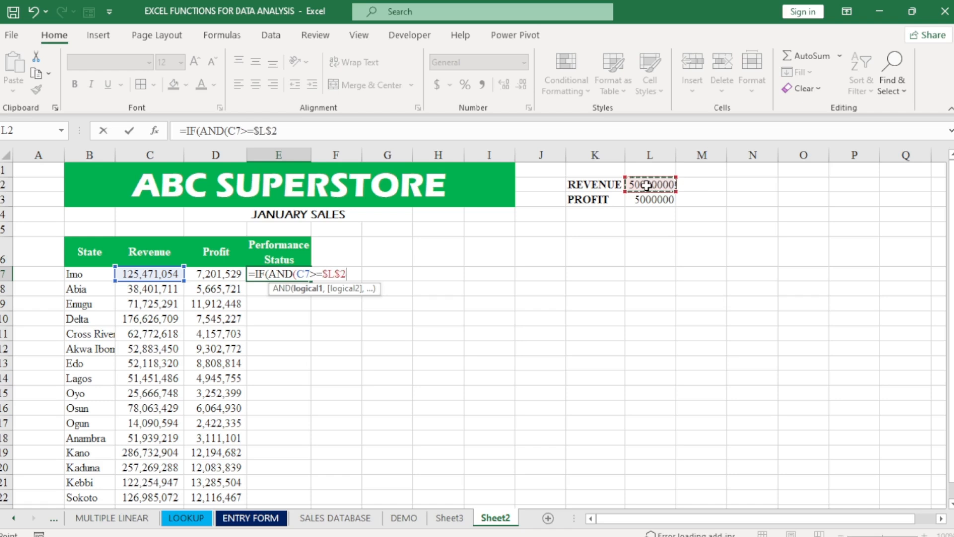
pyautogui.write(',')
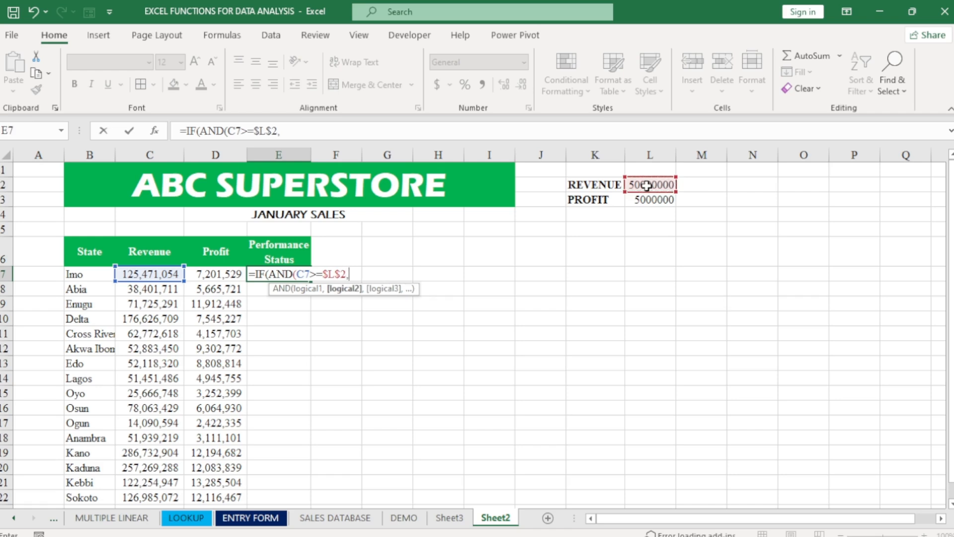
# Add D7>=$L$3 as the second AND condition in the E7 formula and close the AND test.
pyautogui.click(209, 273)
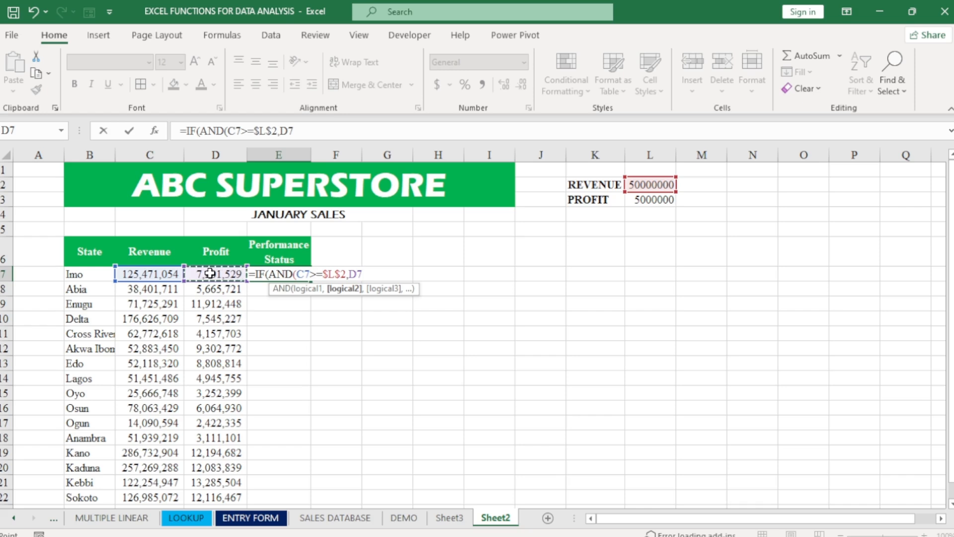
pyautogui.write('>=')
pyautogui.click(650, 200)
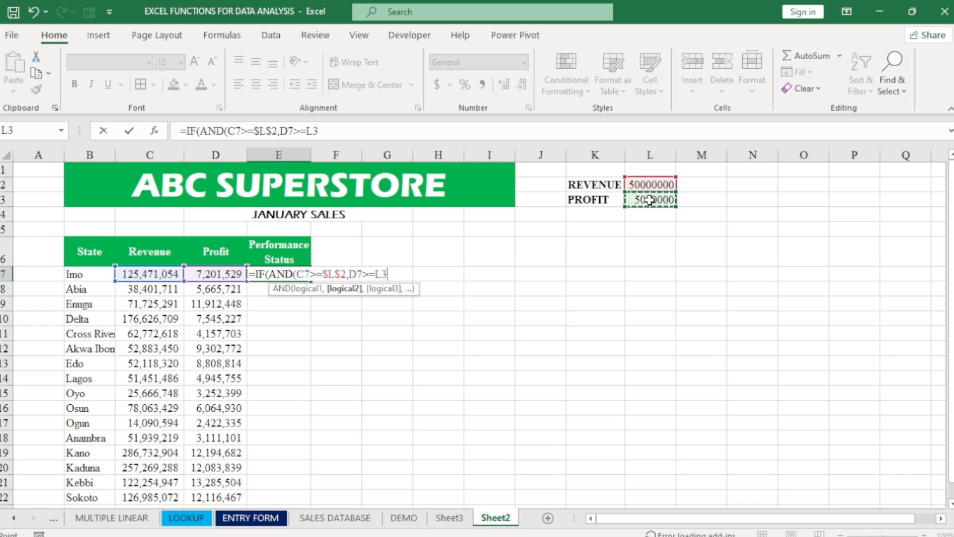
pyautogui.press('F4')
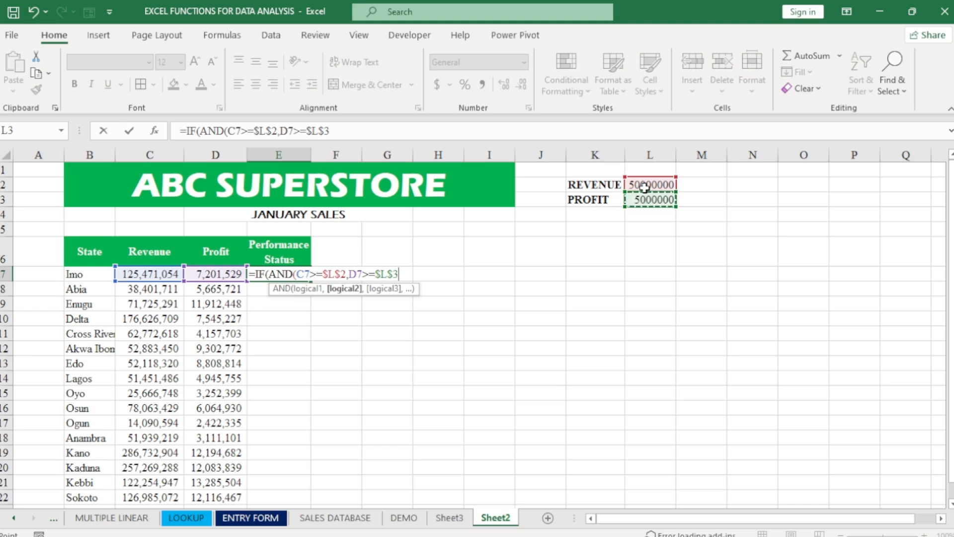
pyautogui.write(')')
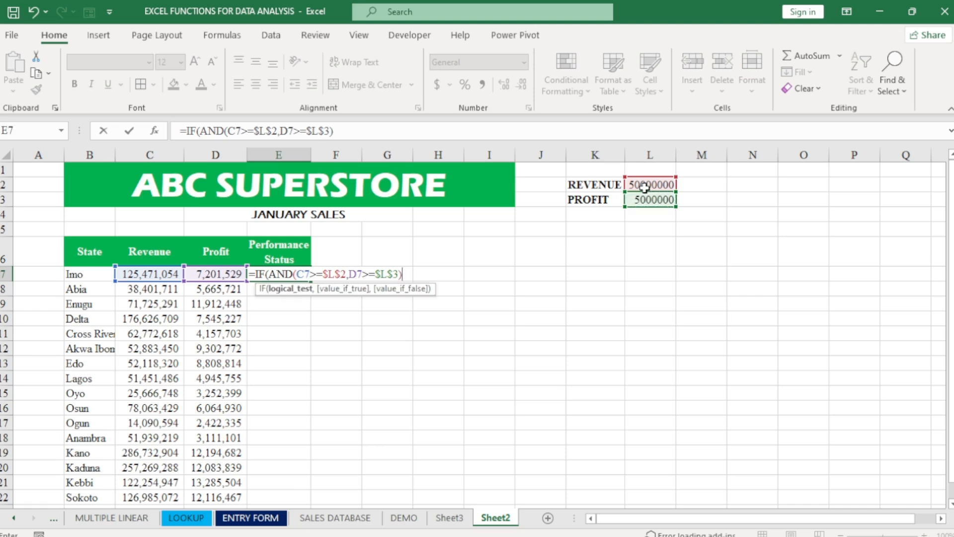
pyautogui.write(',')
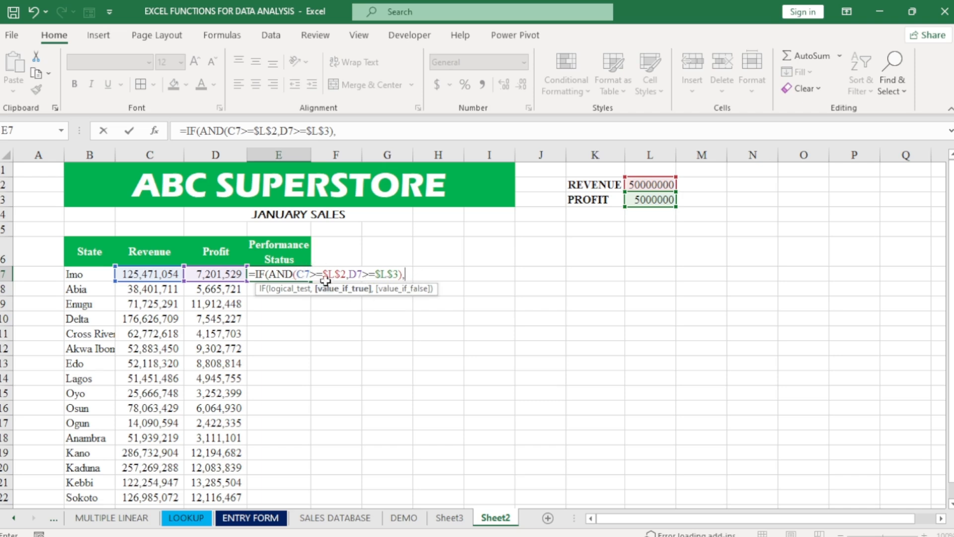
# Complete the E7 formula with "Deserved Bonus" if true and "No Bonus" if false, and enter it.
pyautogui.write('"Deserved Bonus')
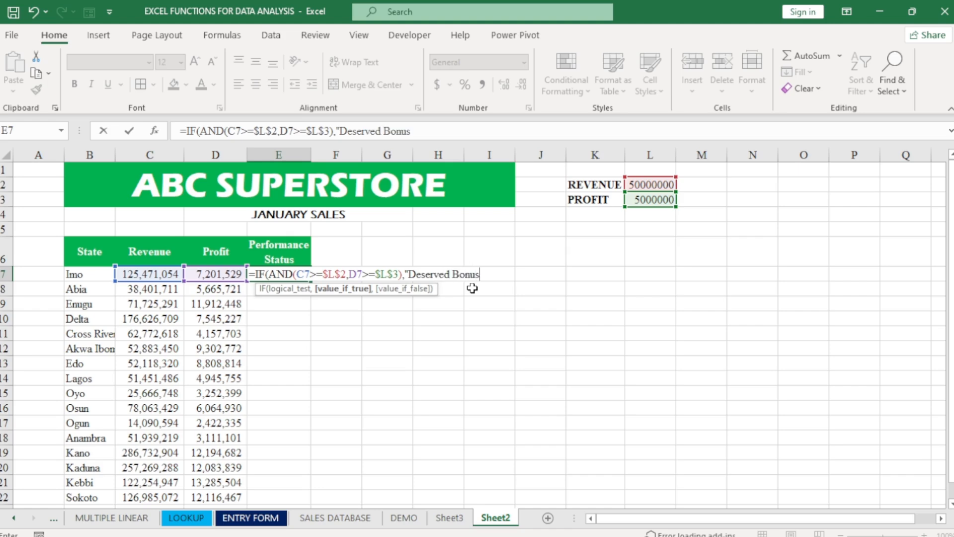
pyautogui.write('",')
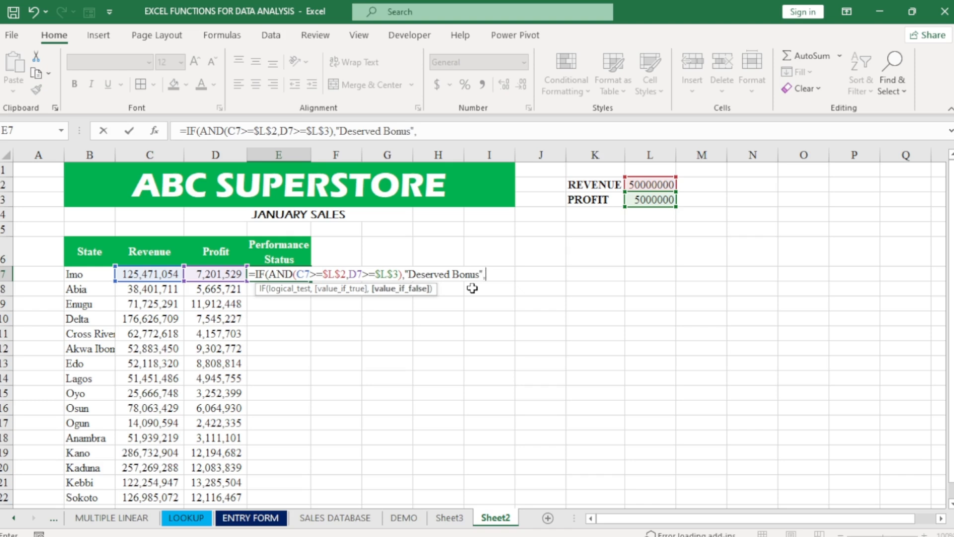
pyautogui.write('"No Bonus')
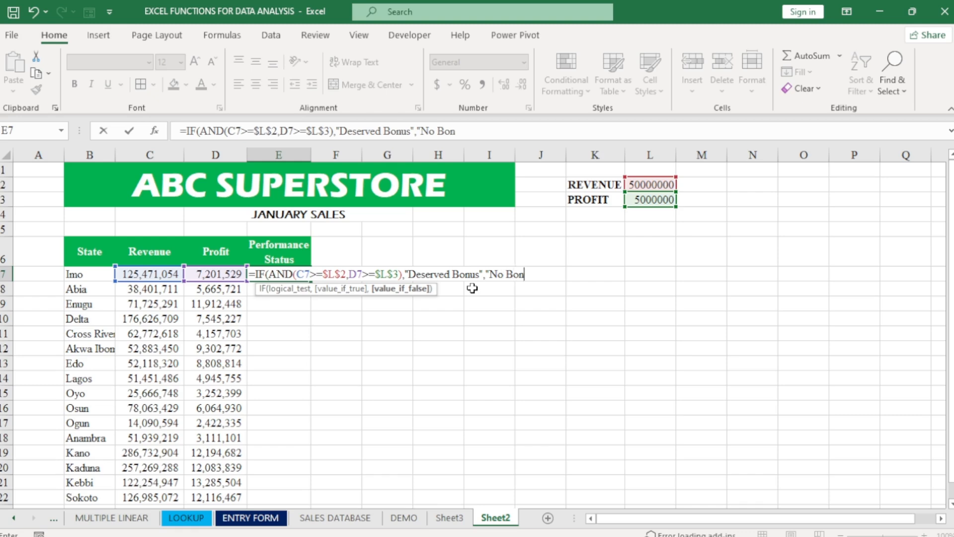
pyautogui.write('")')
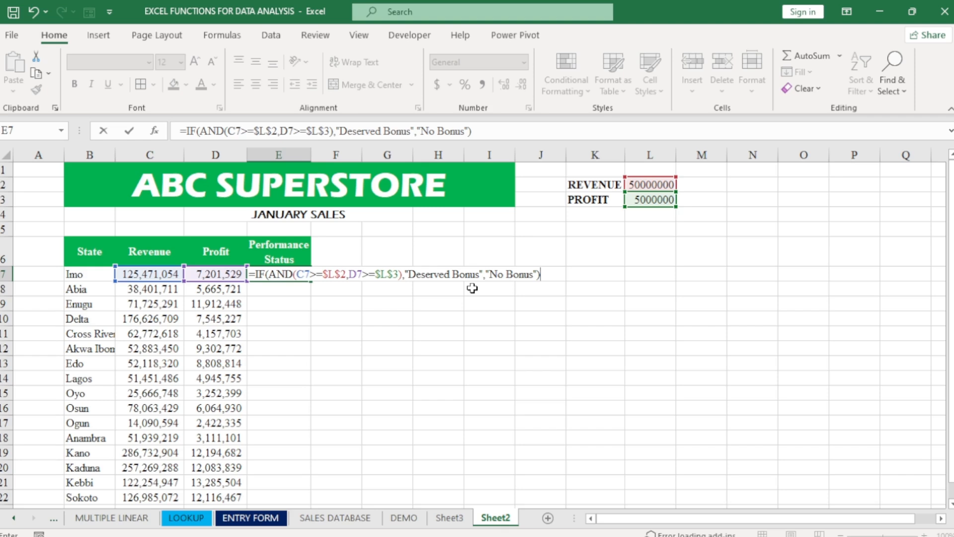
pyautogui.press('Return')
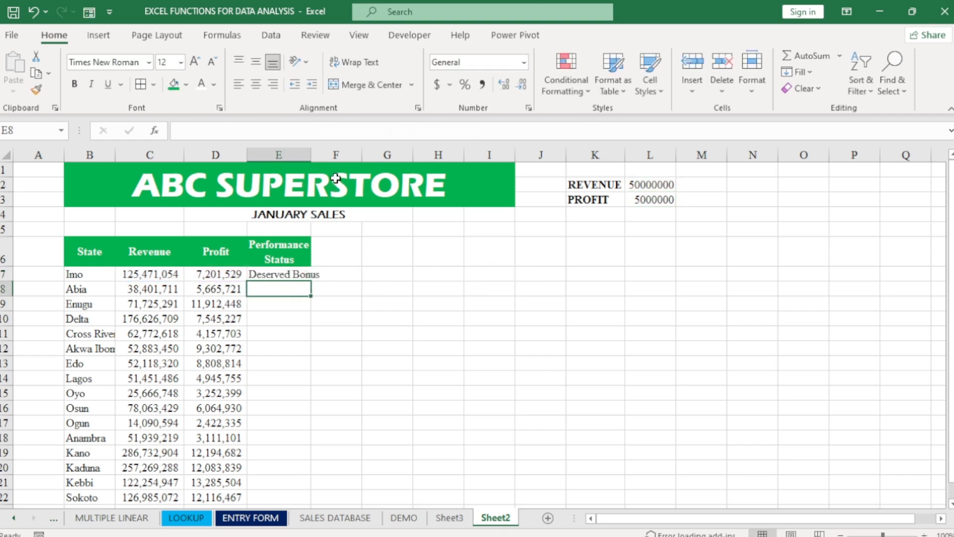
# Autofit the Performance Status column and fill the E7 formula down to row 22.
pyautogui.doubleClick(311, 155)
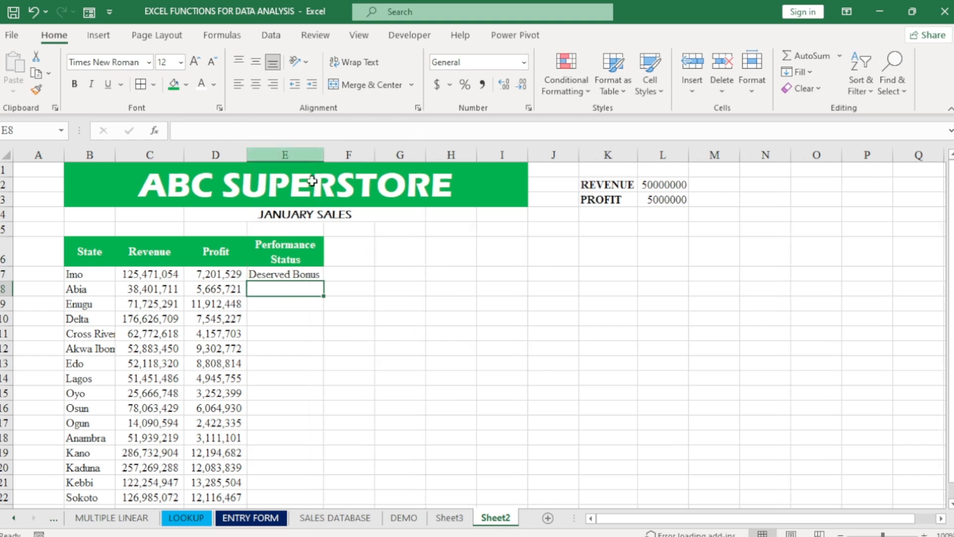
pyautogui.click(285, 275)
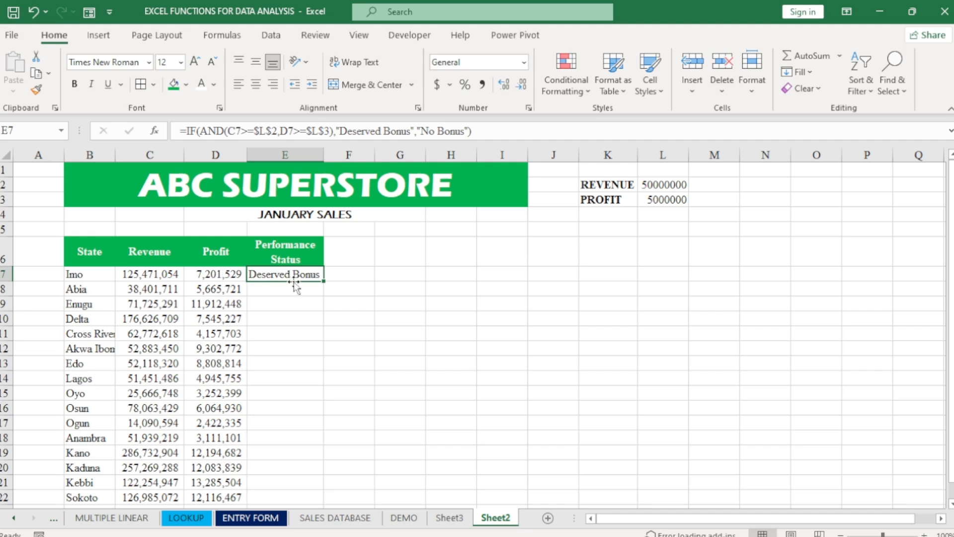
pyautogui.doubleClick(323, 281)
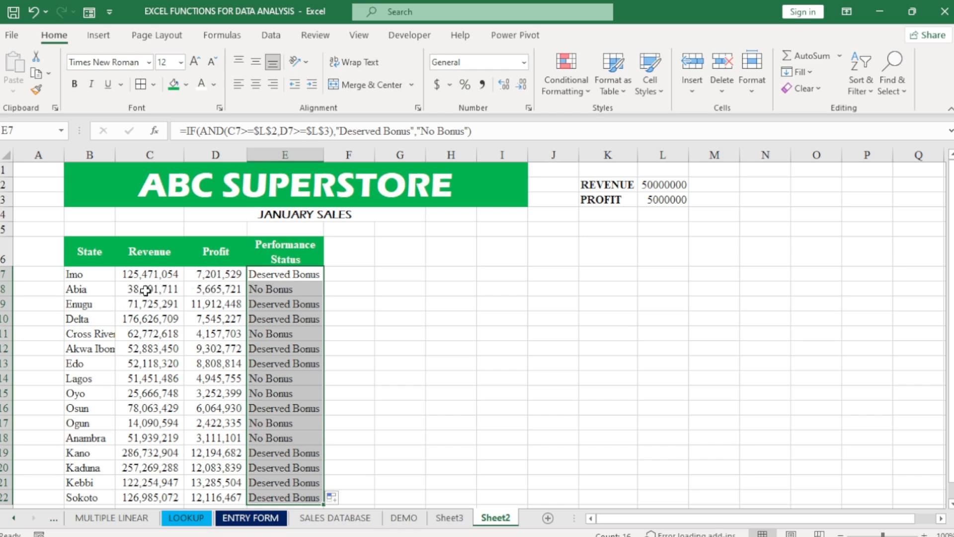
pyautogui.click(264, 294)
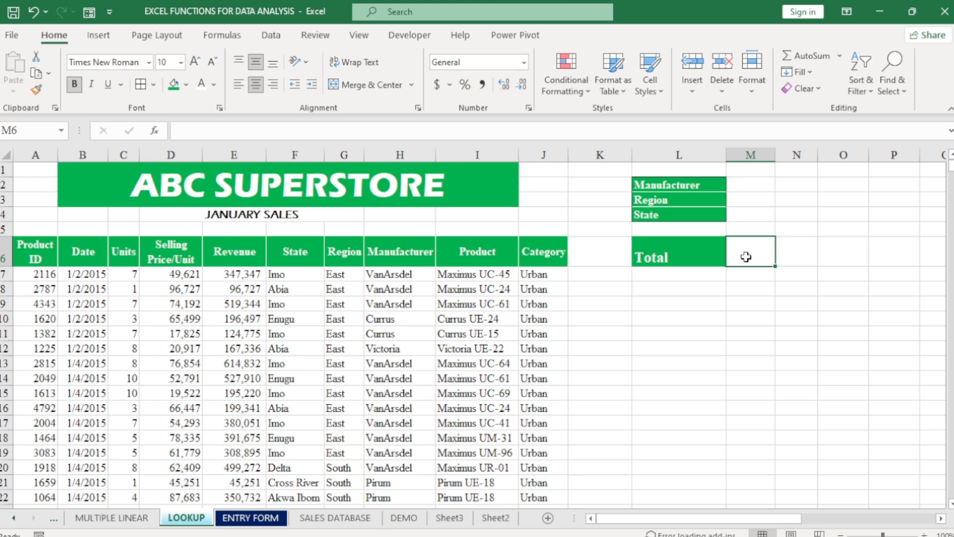
# Start a SUMIFS formula in the Total cell M6 on the LOOKUP sheet with the Revenue range E7:E5562 as sum range.
pyautogui.write('=')
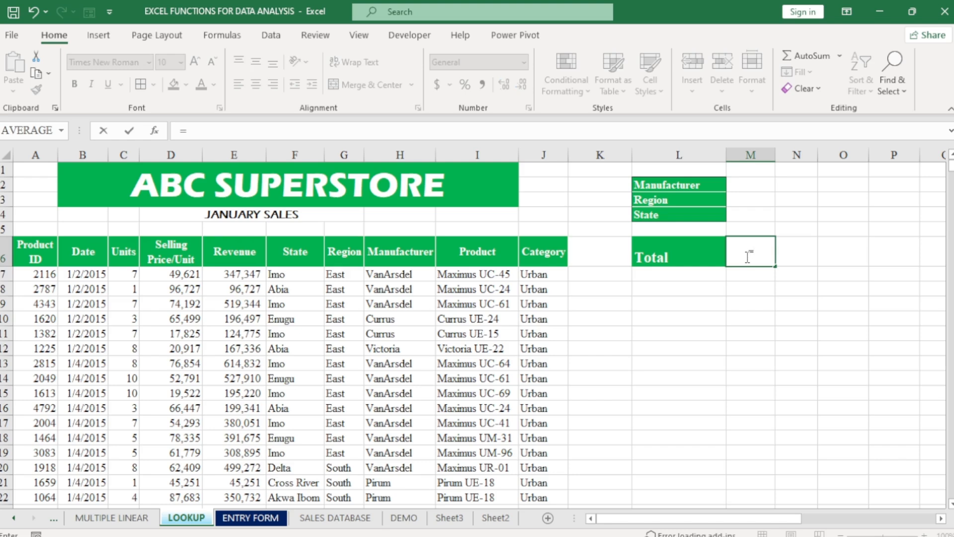
pyautogui.write('su')
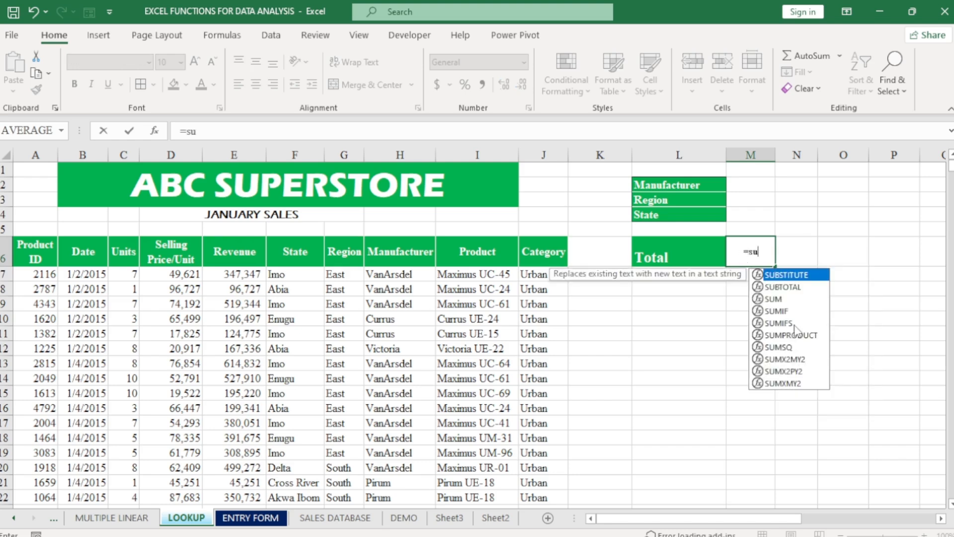
pyautogui.doubleClick(778, 323)
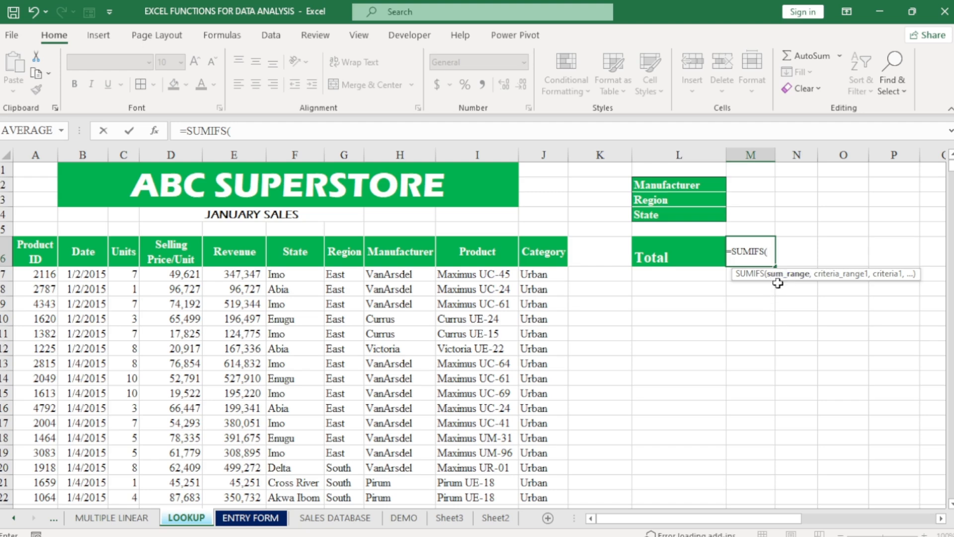
pyautogui.click(227, 276)
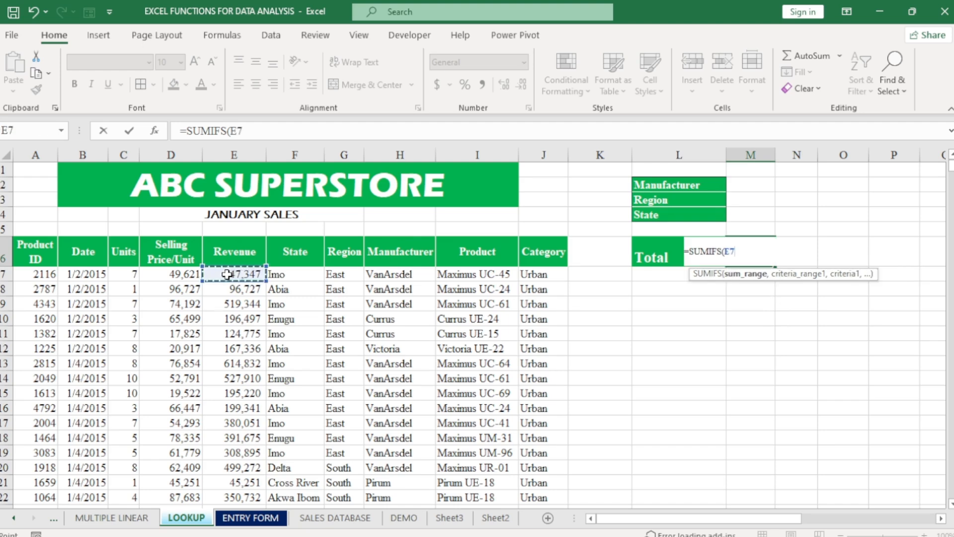
pyautogui.hotkey('ctrl', 'shift', 'Down')
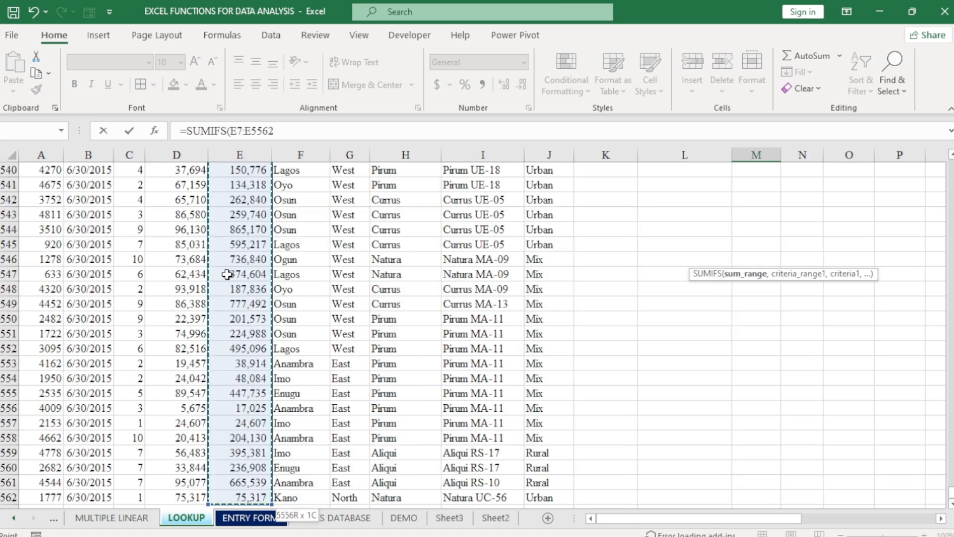
pyautogui.hotkey('ctrl', 'BackSpace')
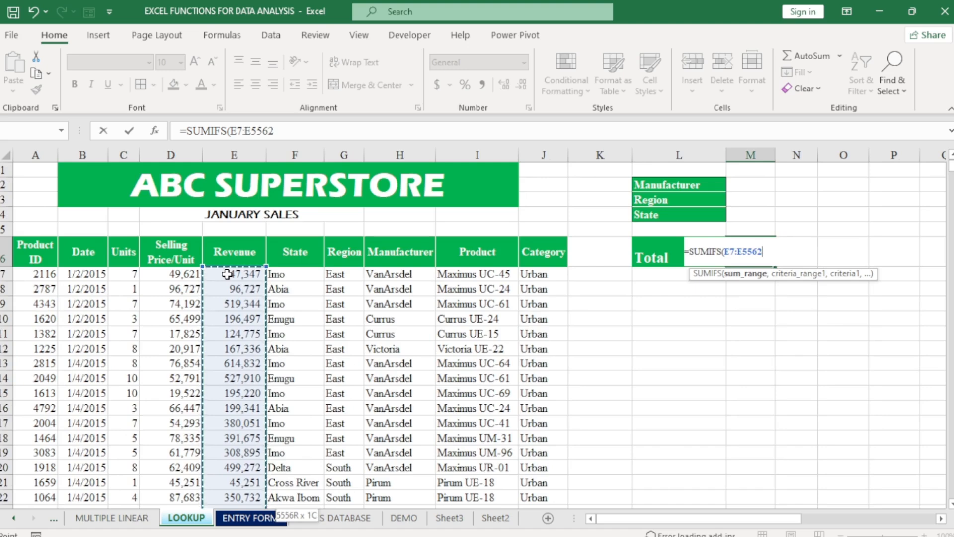
pyautogui.write(',')
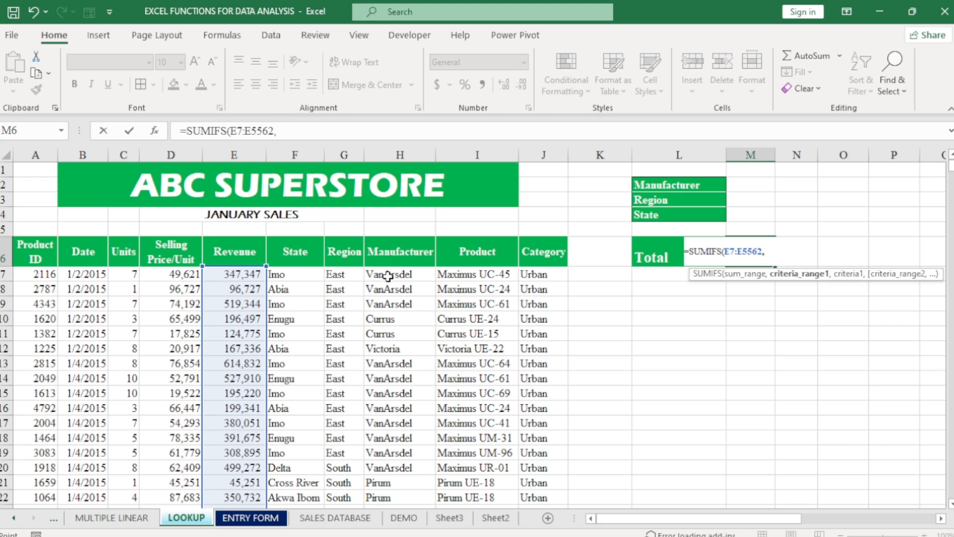
# Add the Manufacturer range H7:H5562 with criterion M2 as the first condition of the M6 SUMIFS formula.
pyautogui.click(386, 276)
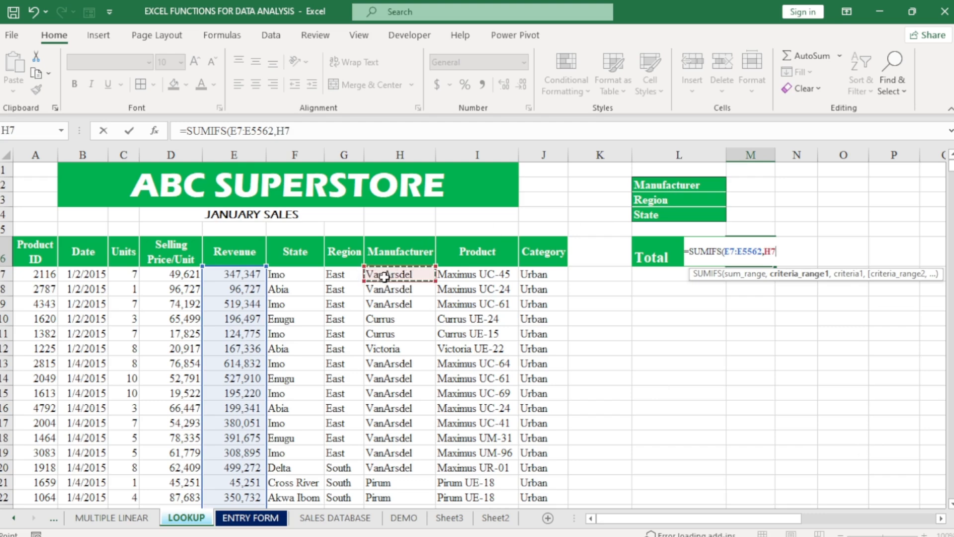
pyautogui.hotkey('ctrl', 'shift', 'Down')
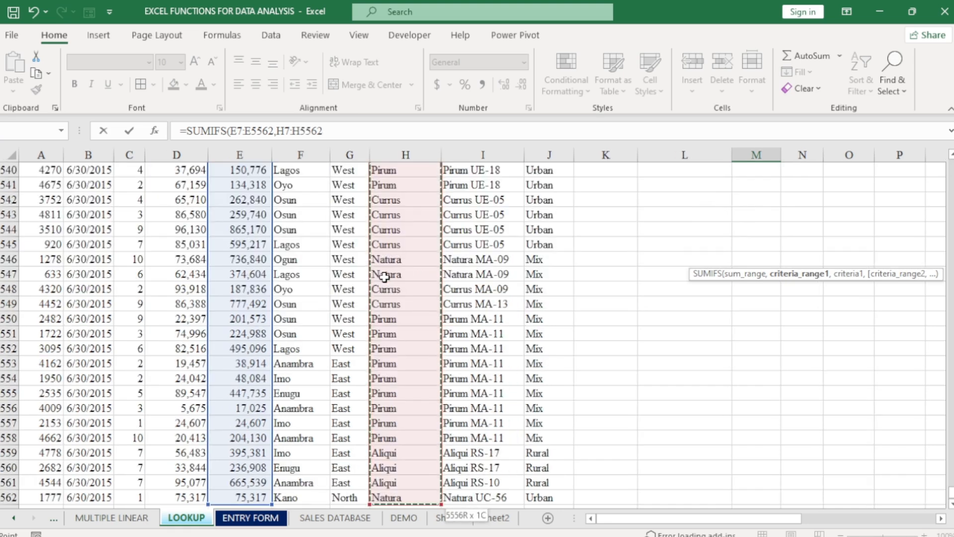
pyautogui.hotkey('ctrl', 'BackSpace')
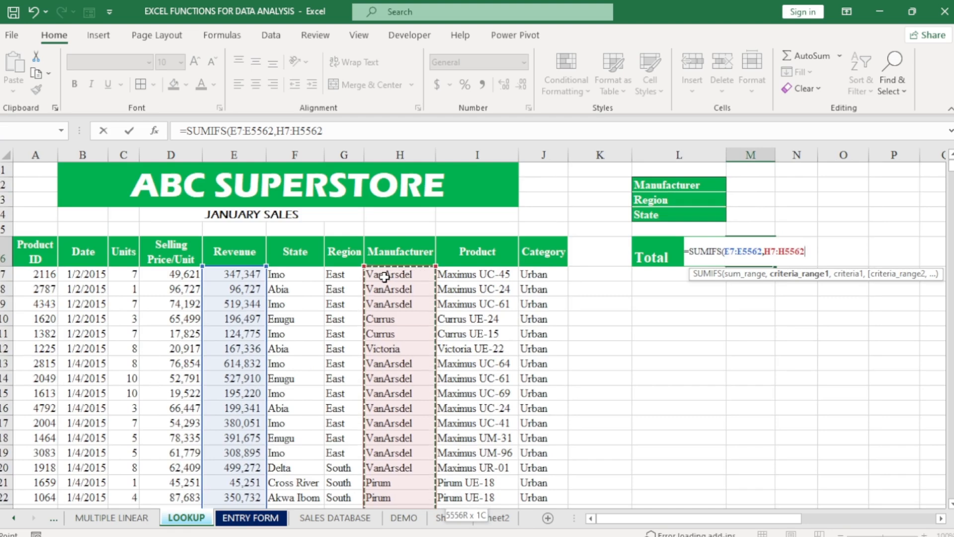
pyautogui.write(',')
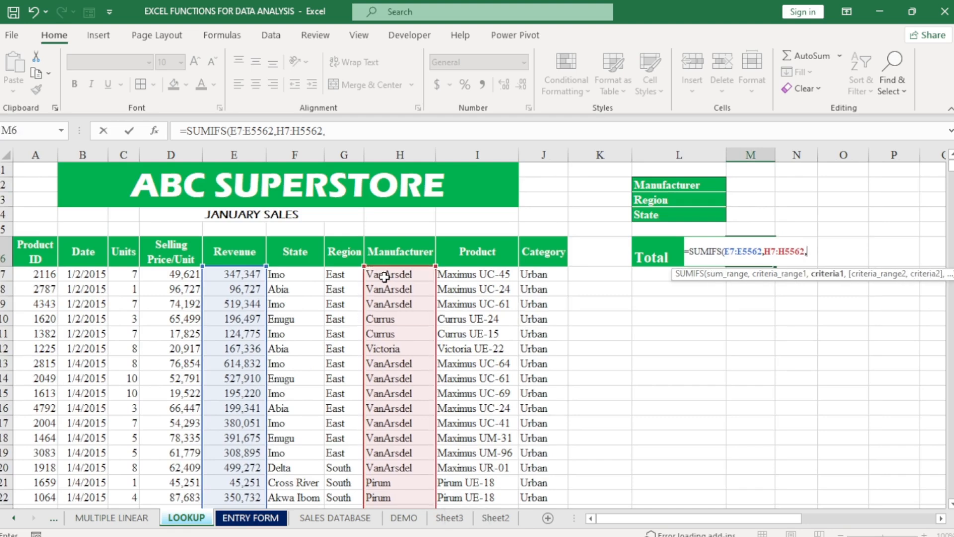
pyautogui.click(754, 184)
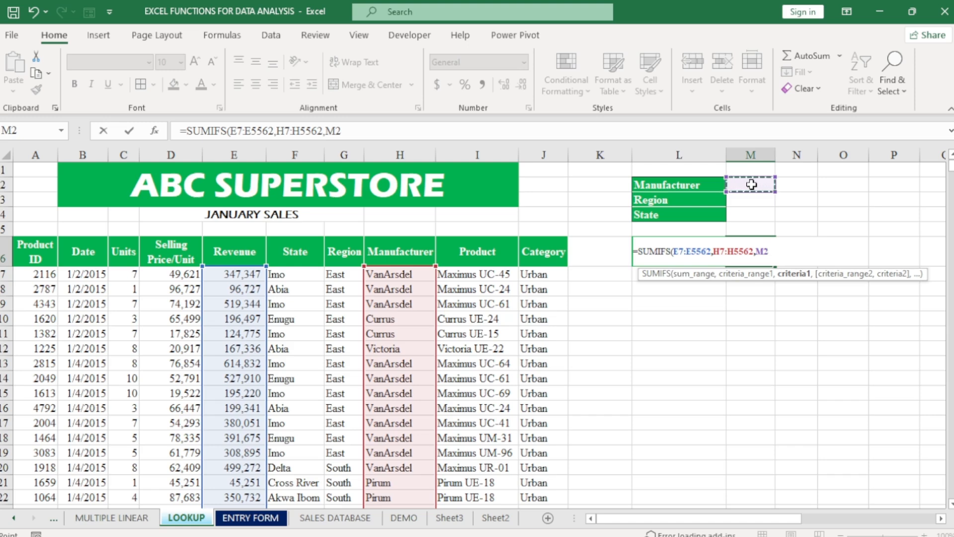
pyautogui.write(',')
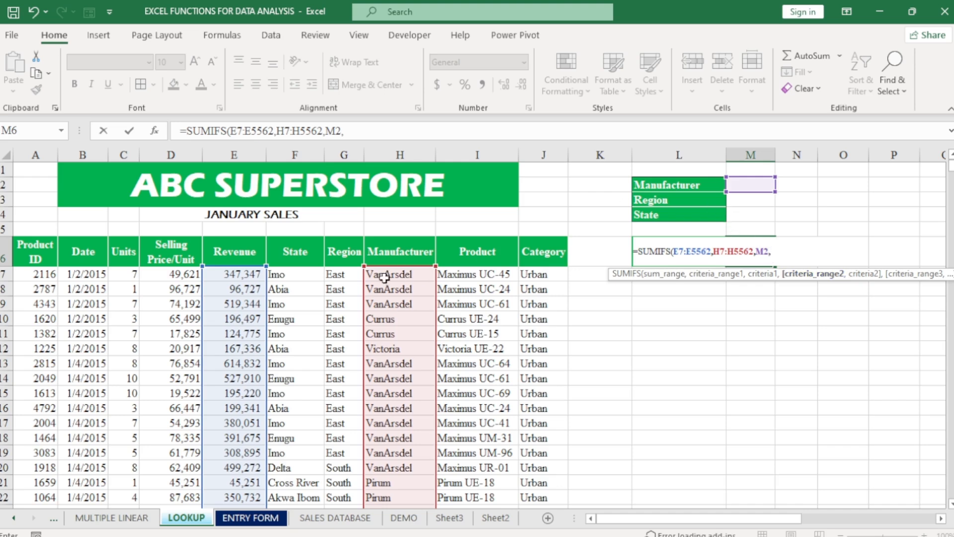
# Add the Region range G7:G5562 with criterion M3 as the second condition of the M6 SUMIFS formula.
pyautogui.click(346, 276)
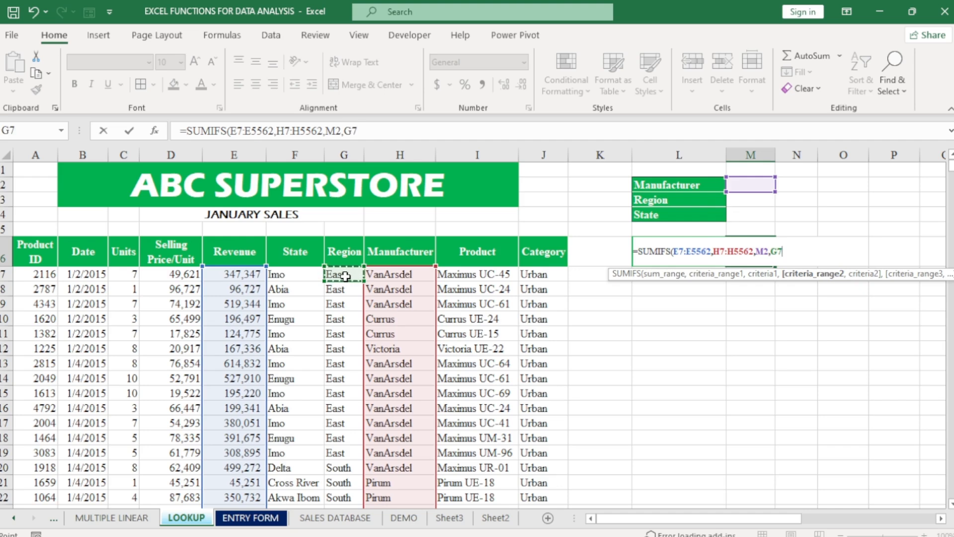
pyautogui.hotkey('ctrl', 'shift', 'Down')
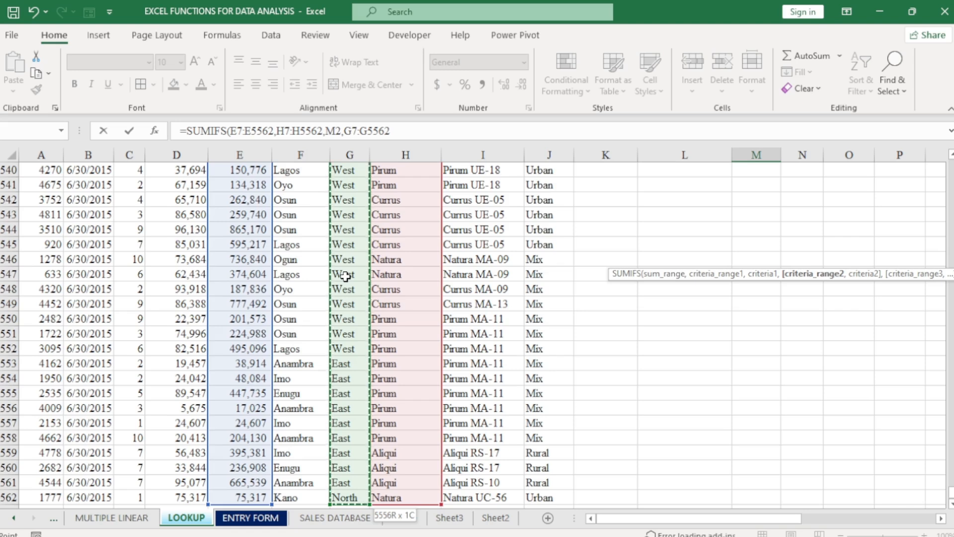
pyautogui.hotkey('ctrl', 'BackSpace')
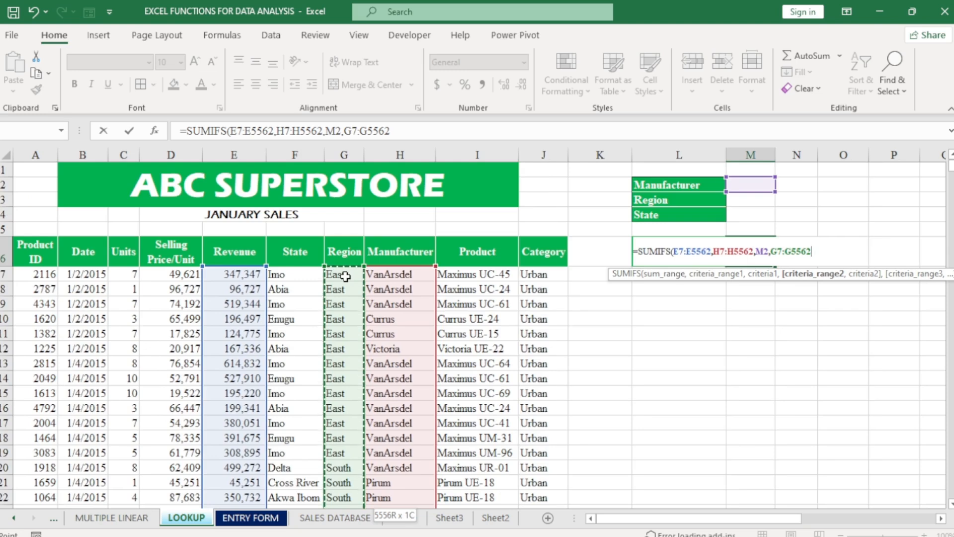
pyautogui.write(',')
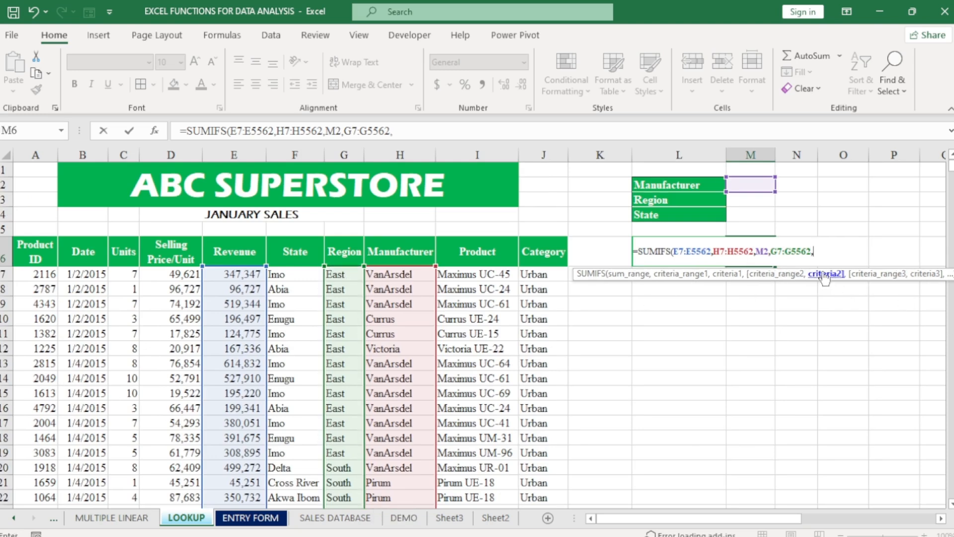
pyautogui.click(741, 199)
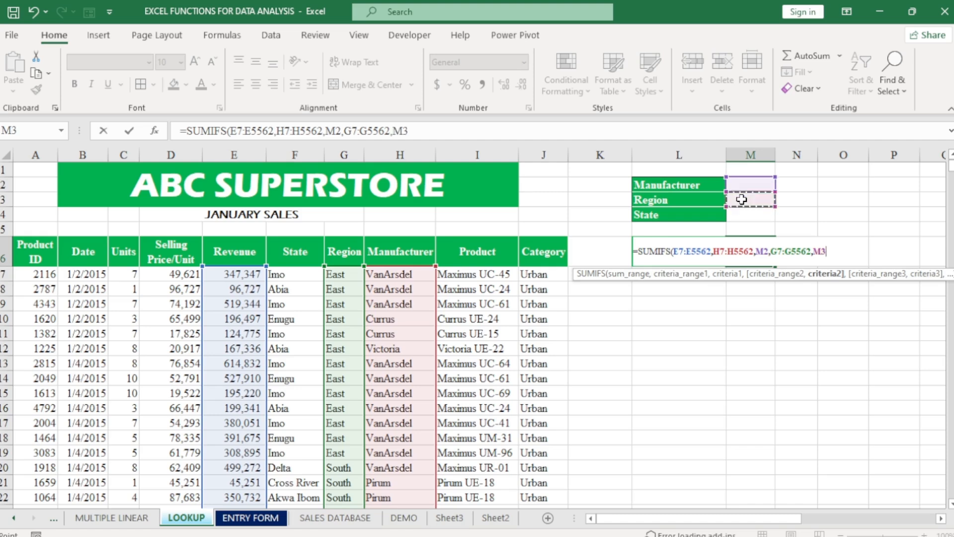
pyautogui.write(',')
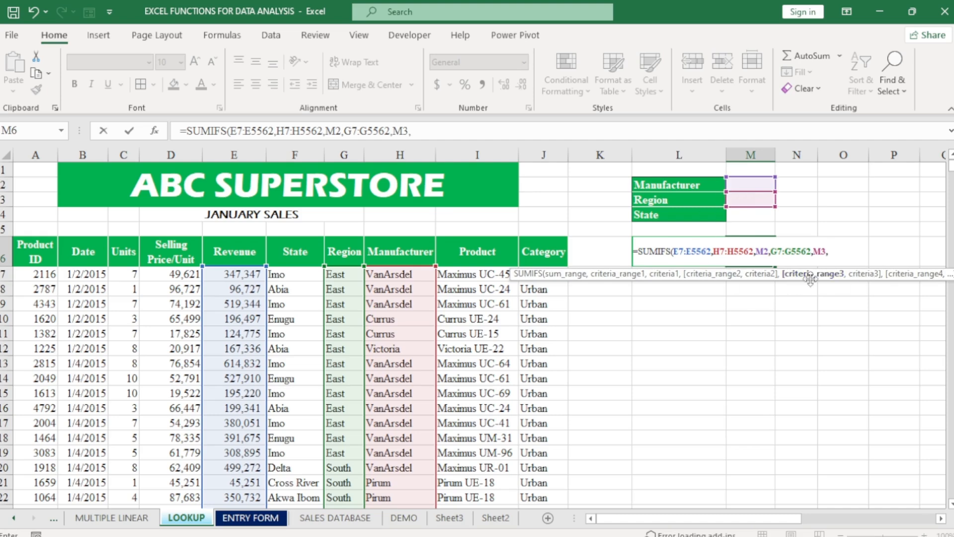
# Add the State range F7:F5562 with criterion M4 as the third condition, then close and enter the M6 formula.
pyautogui.click(292, 274)
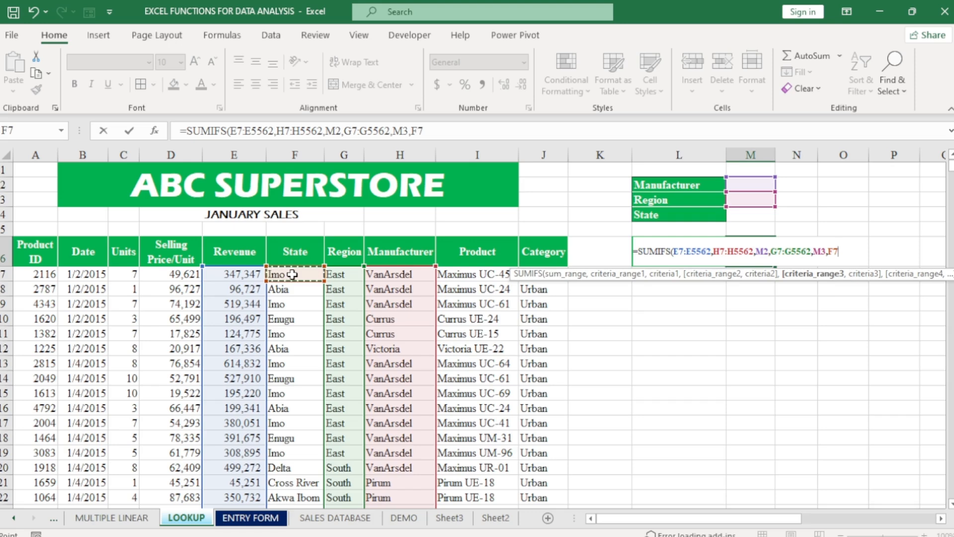
pyautogui.hotkey('ctrl', 'shift', 'Down')
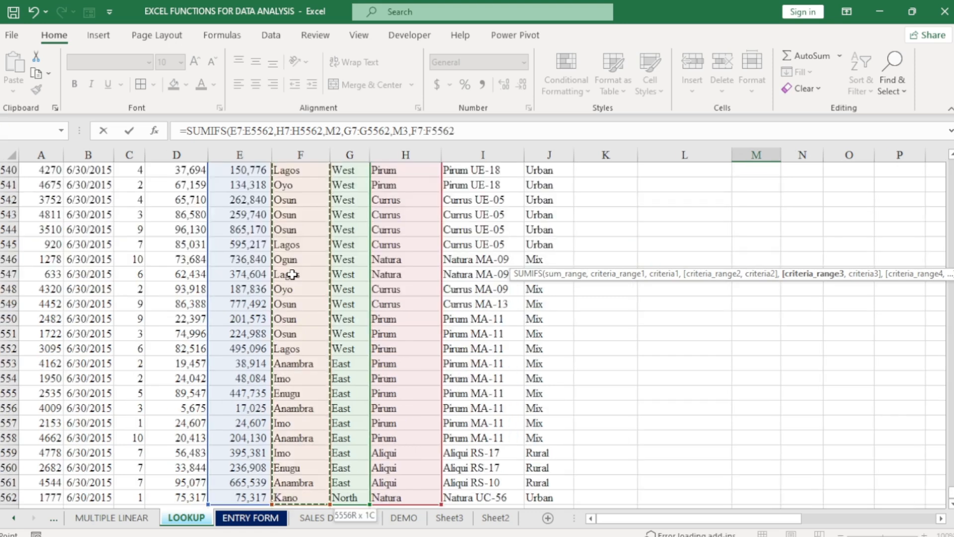
pyautogui.hotkey('ctrl', 'BackSpace')
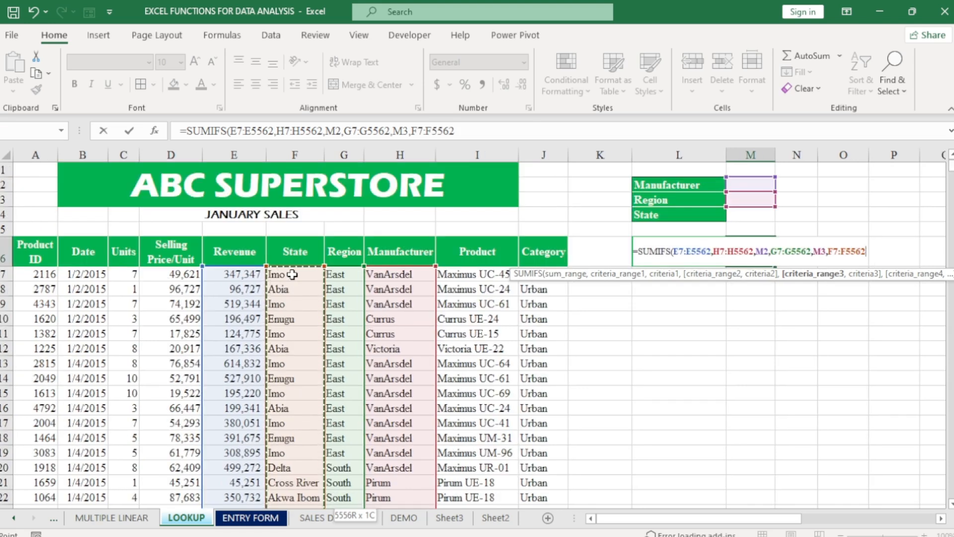
pyautogui.write(',')
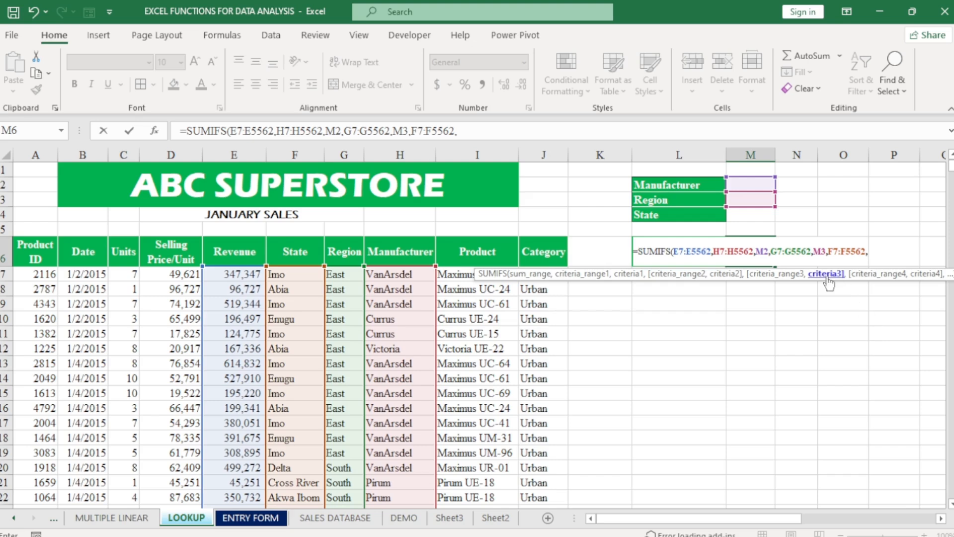
pyautogui.click(757, 217)
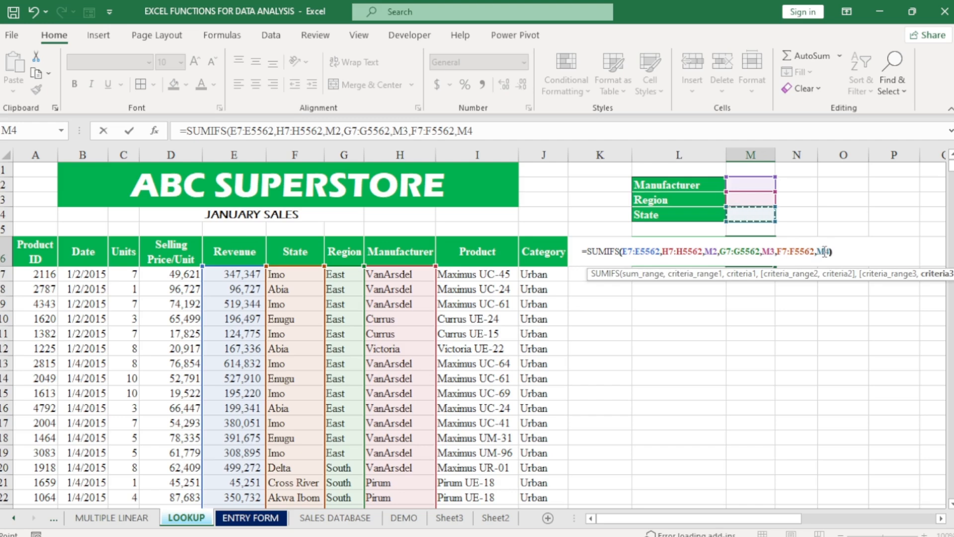
pyautogui.write(')')
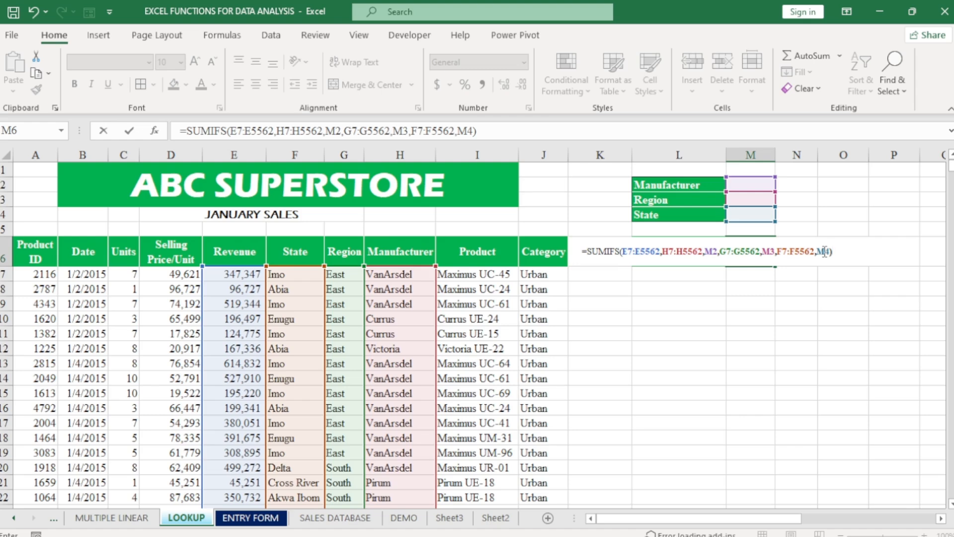
pyautogui.press('Return')
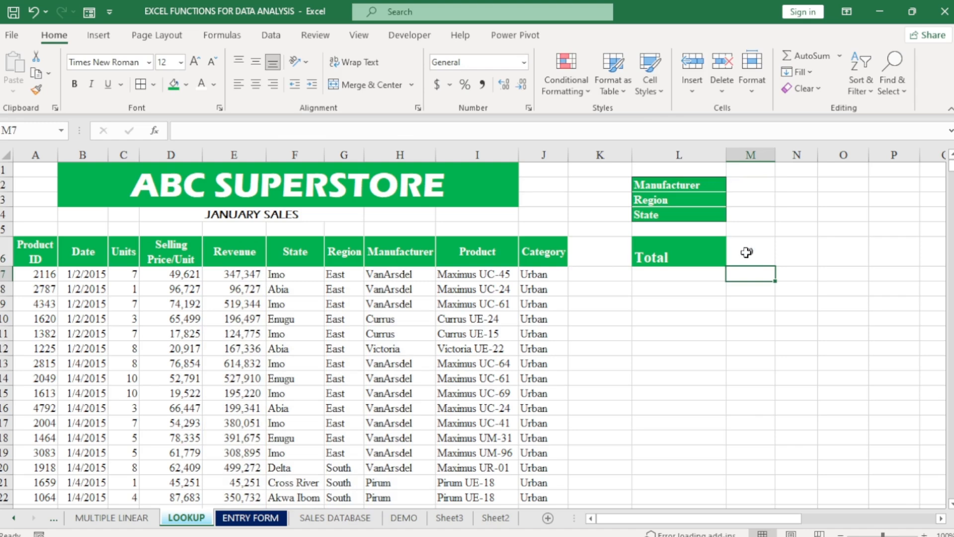
# Choose VanArsdel as the manufacturer in M2 and South as the region in M3.
pyautogui.click(740, 183)
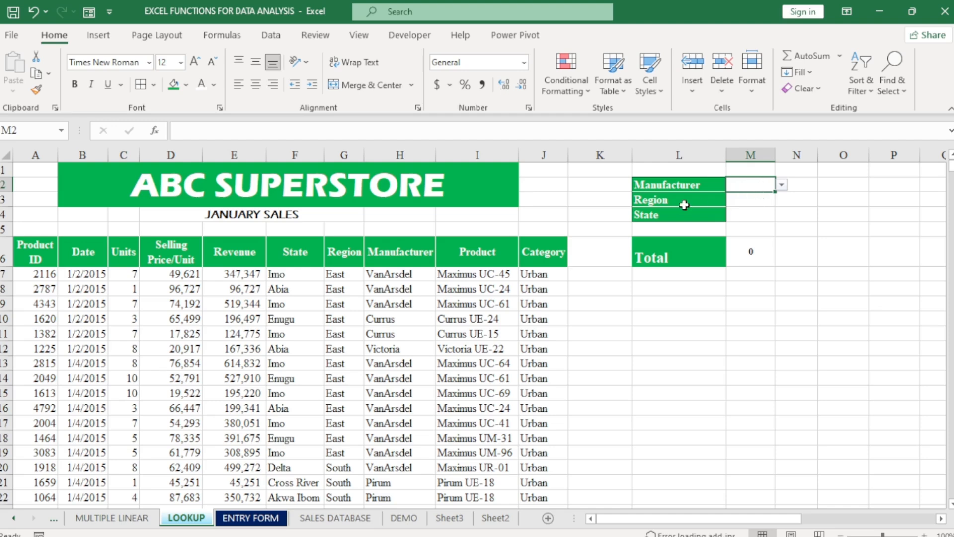
pyautogui.click(782, 187)
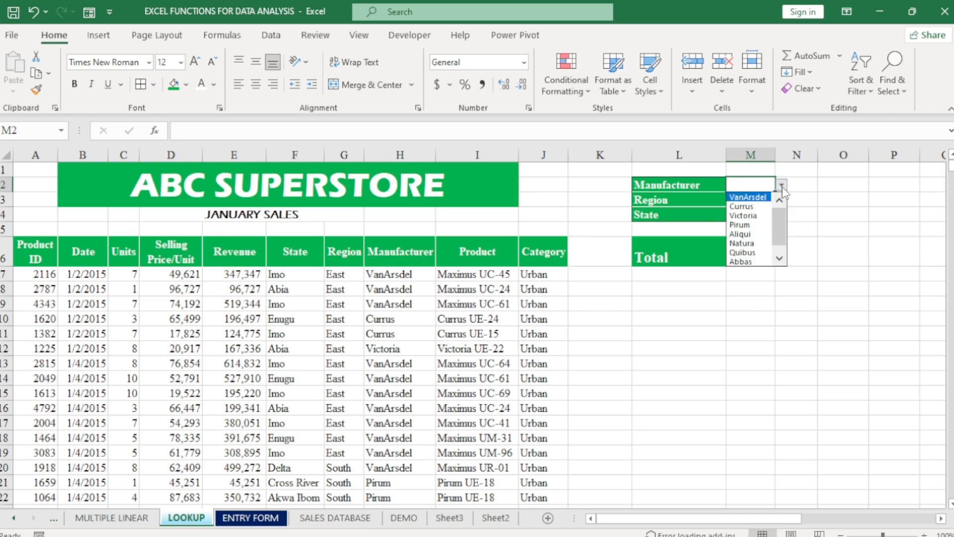
pyautogui.click(749, 198)
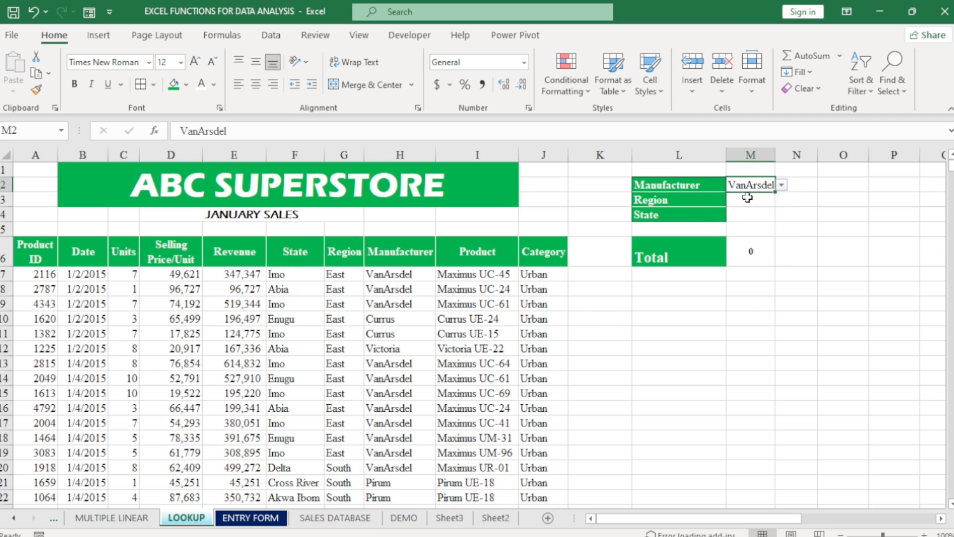
pyautogui.click(742, 202)
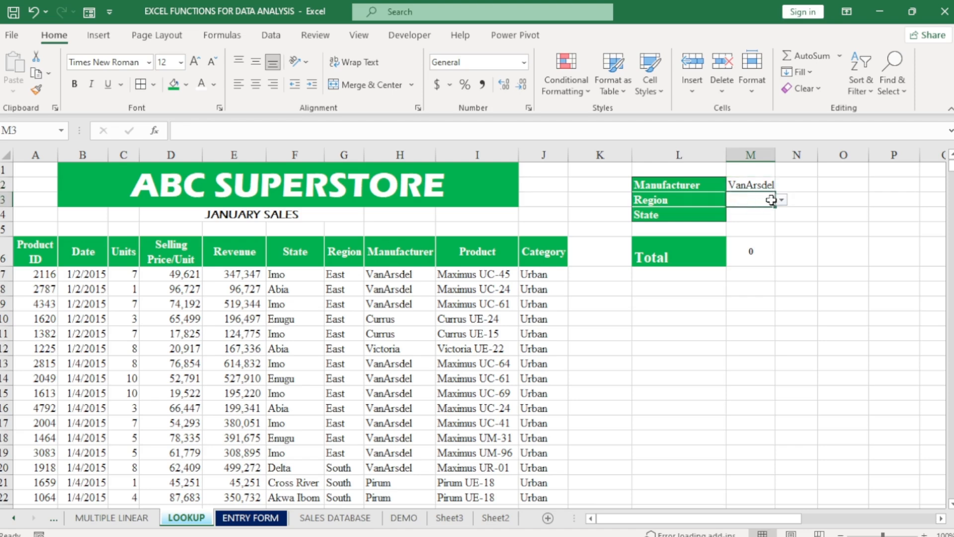
pyautogui.click(781, 199)
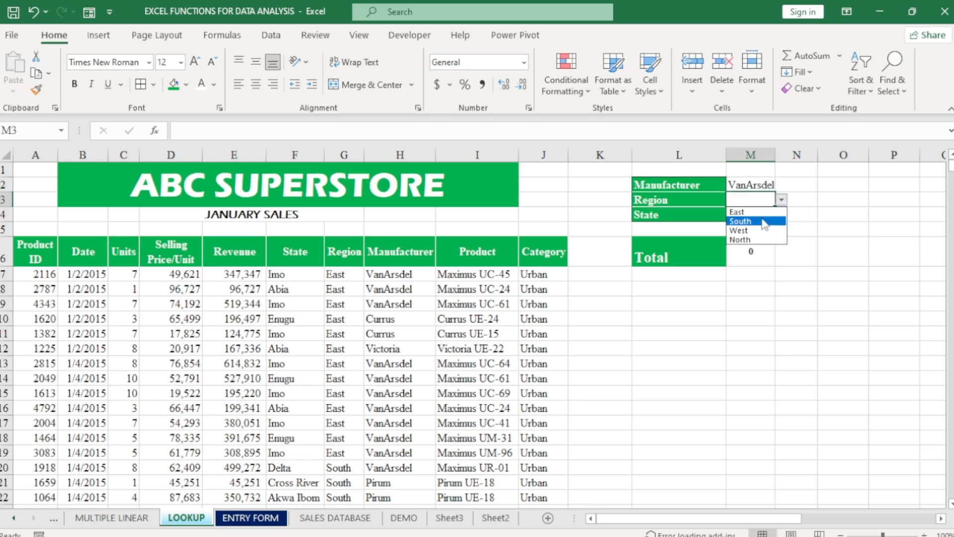
pyautogui.click(760, 220)
# Choose Cross River as the state in M4.
pyautogui.click(759, 219)
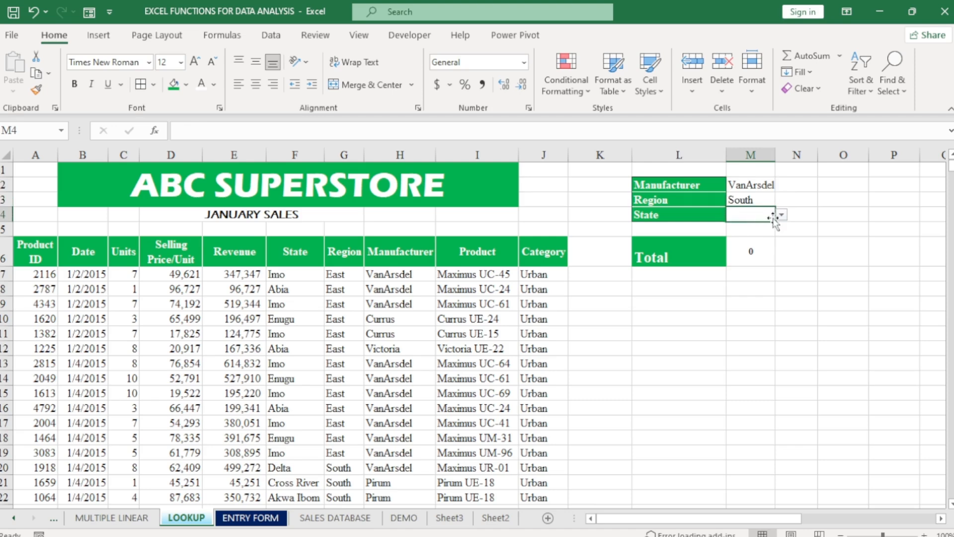
pyautogui.click(782, 215)
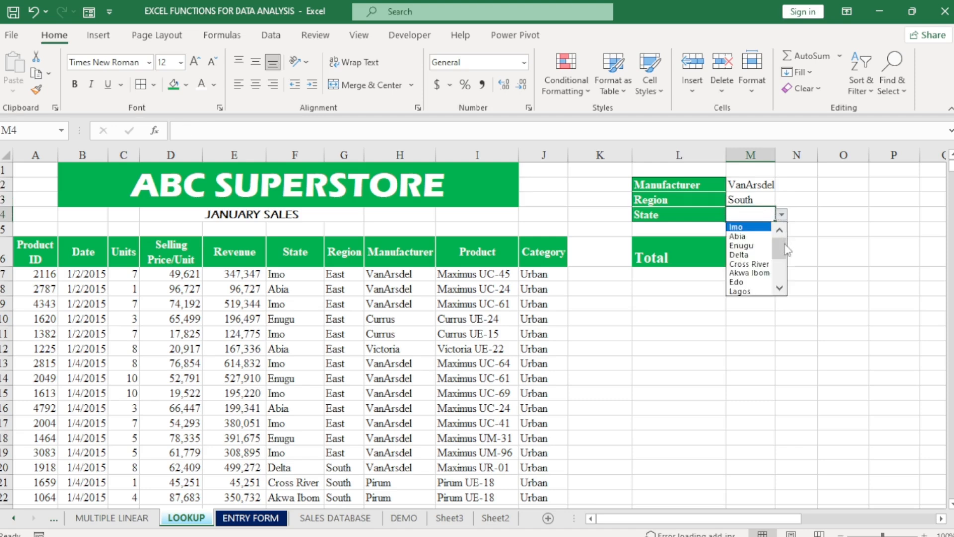
pyautogui.click(781, 288)
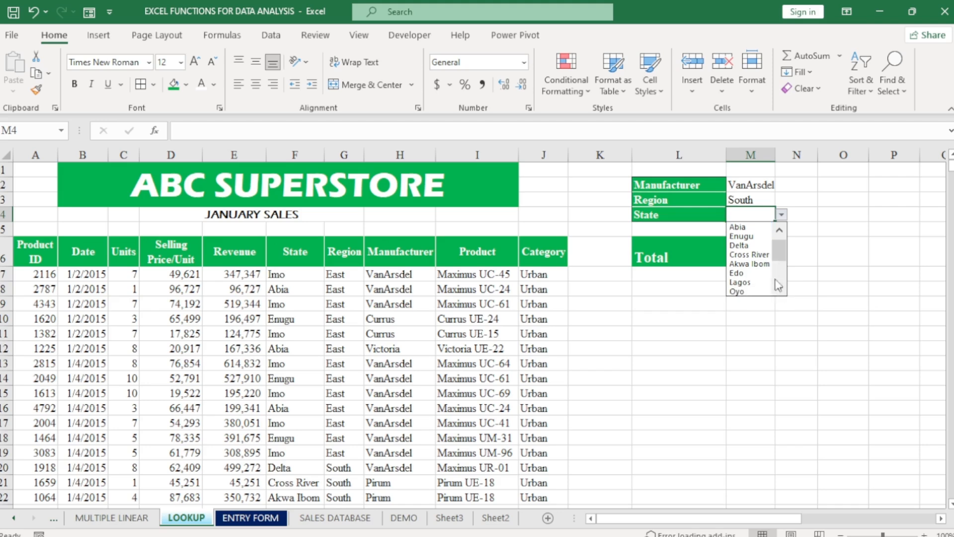
pyautogui.click(748, 255)
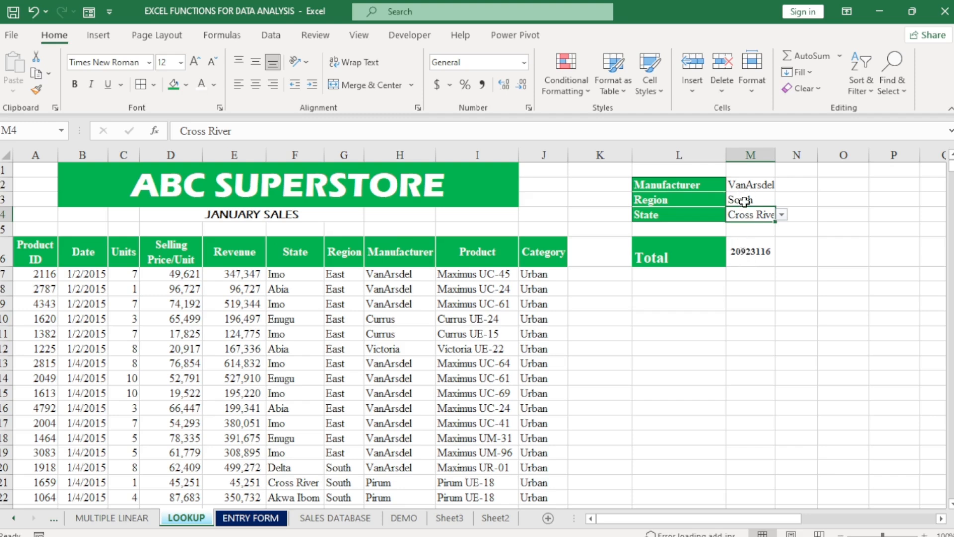
# Format the Total in M6 with the comma style and no decimal places.
pyautogui.click(746, 258)
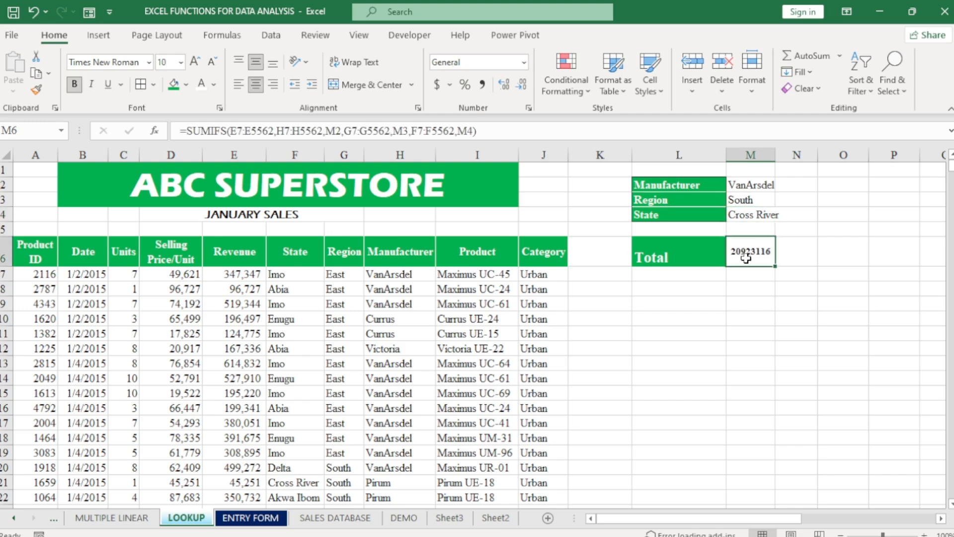
pyautogui.click(482, 85)
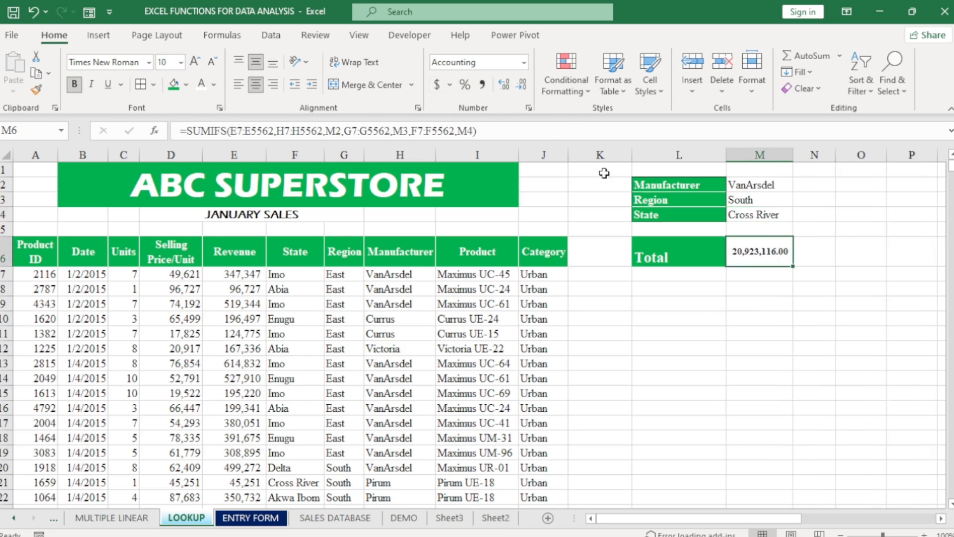
pyautogui.click(526, 86)
pyautogui.click(525, 86)
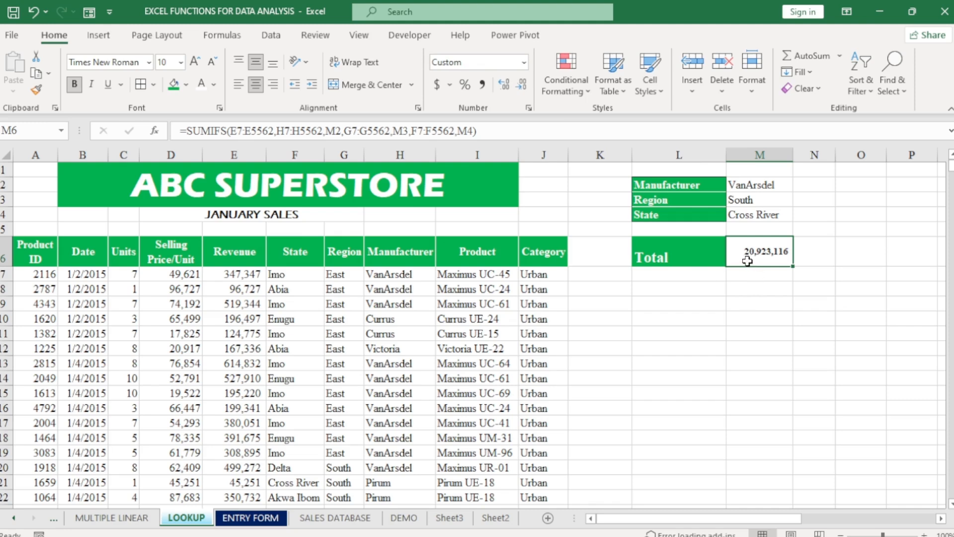
# Change the region criterion in M3 to East.
pyautogui.click(774, 186)
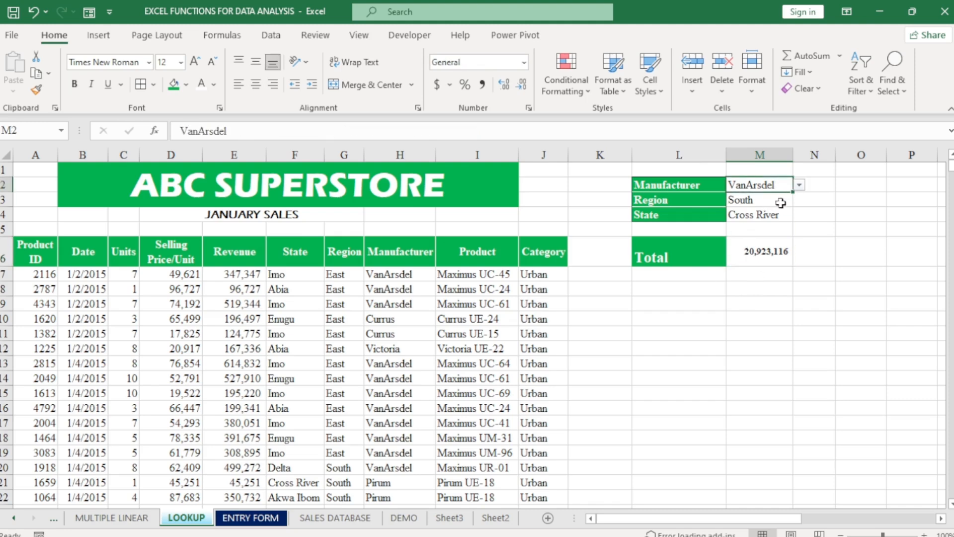
pyautogui.click(775, 204)
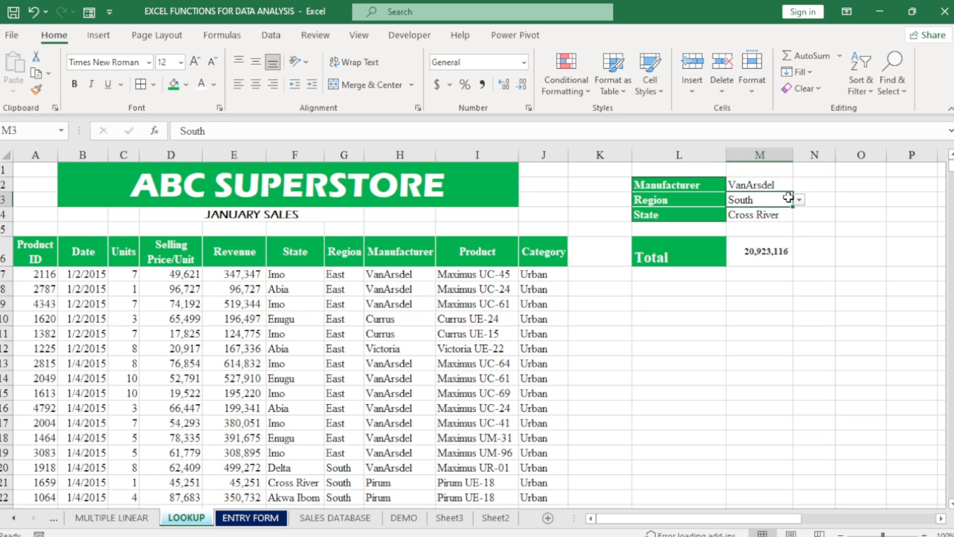
pyautogui.click(799, 200)
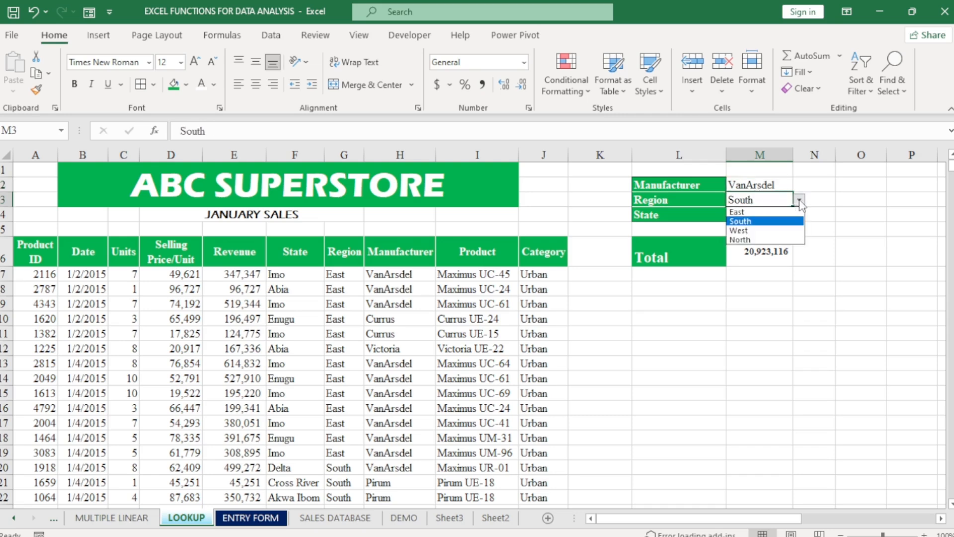
pyautogui.click(764, 214)
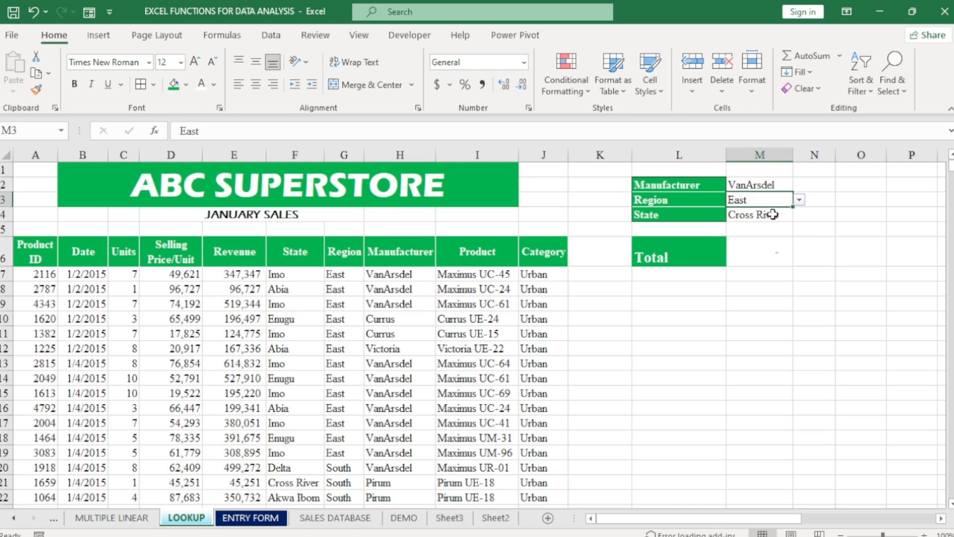
# Change the state criterion in M4 to Anambra.
pyautogui.click(771, 215)
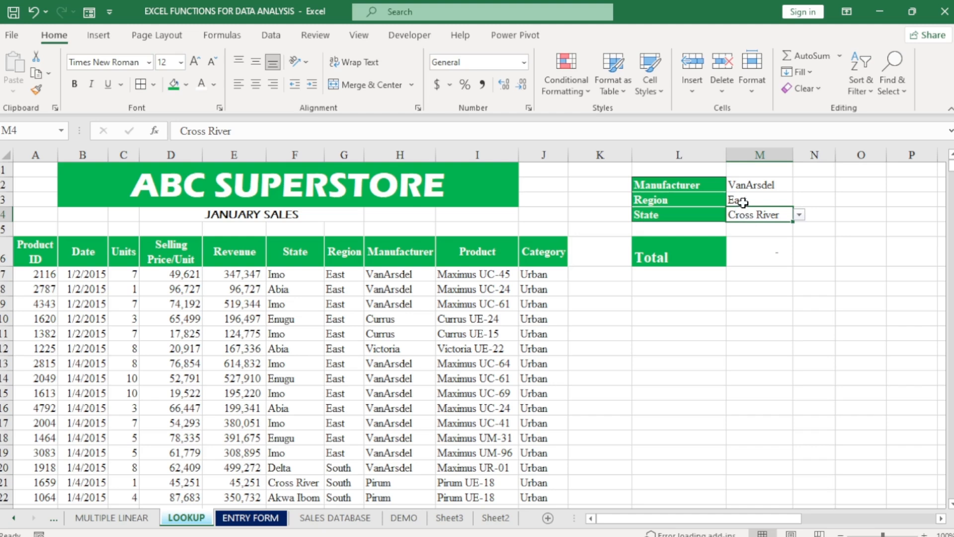
pyautogui.click(799, 215)
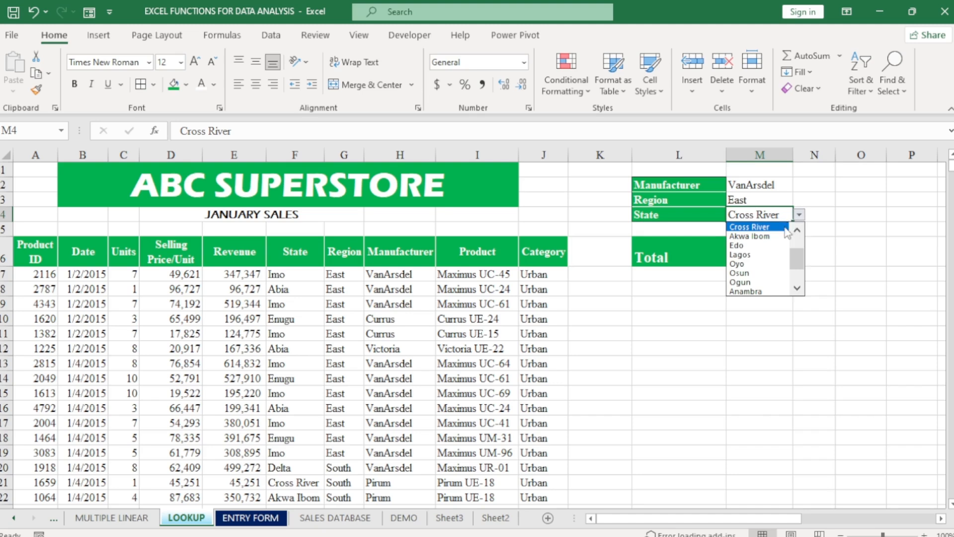
pyautogui.click(758, 293)
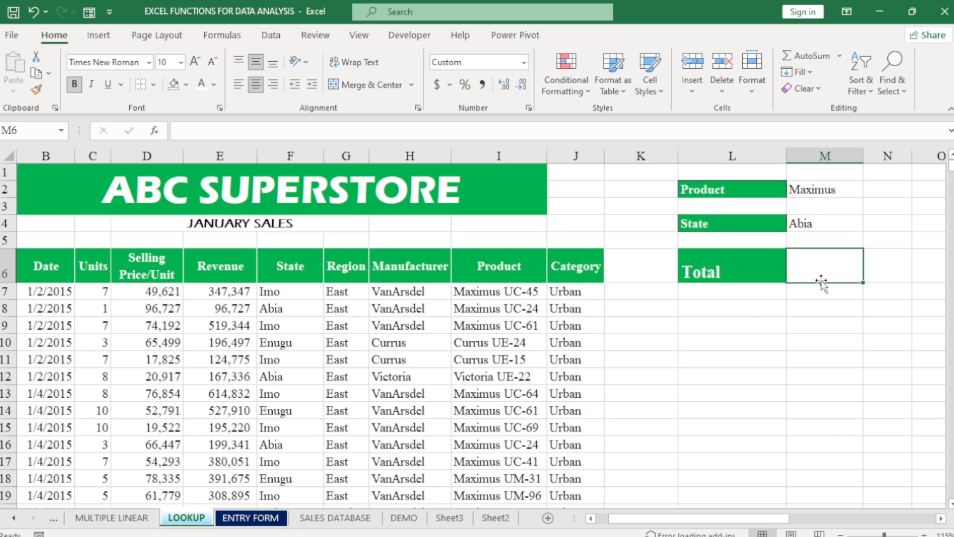
# Begin a SUMIFS formula in the Total cell M6 with the Revenue range E7:E5562 as the sum range.
pyautogui.write('=')
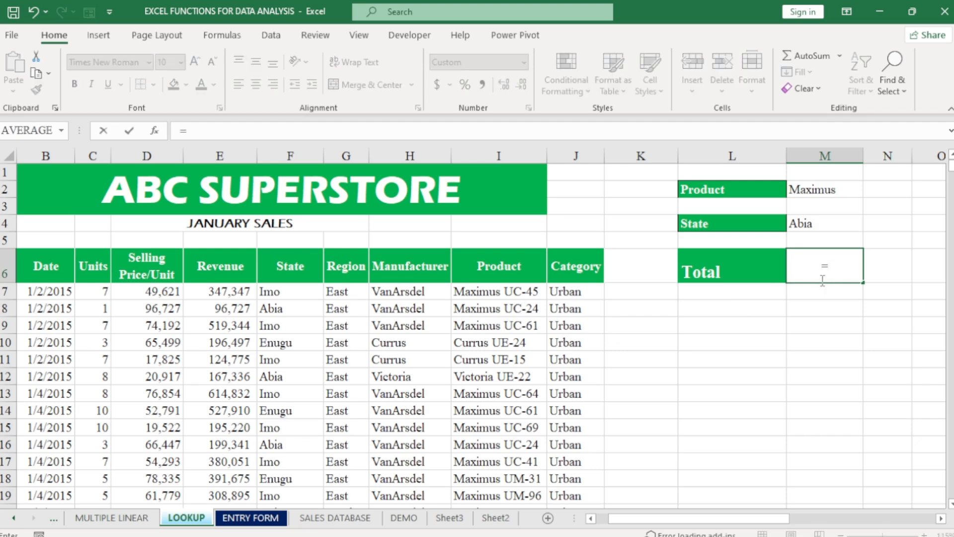
pyautogui.write('su')
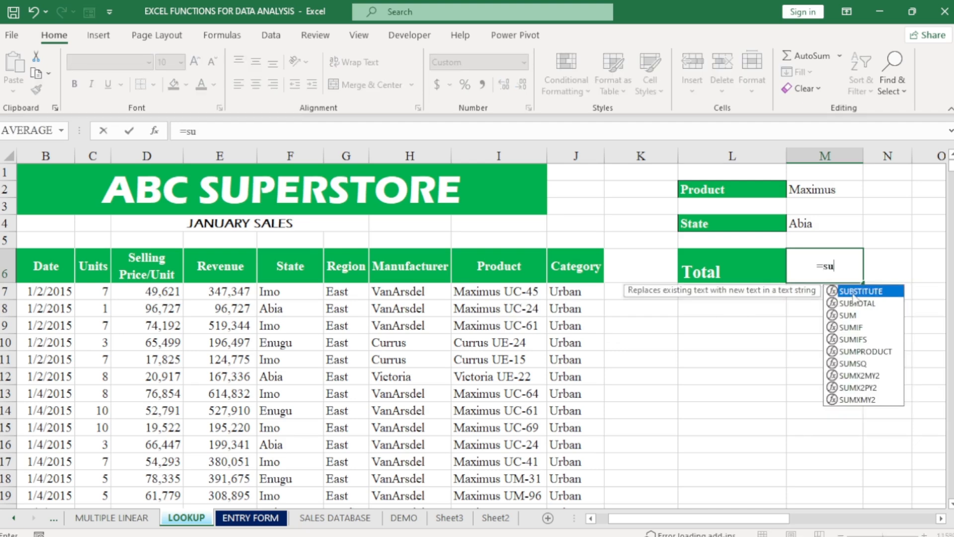
pyautogui.doubleClick(855, 339)
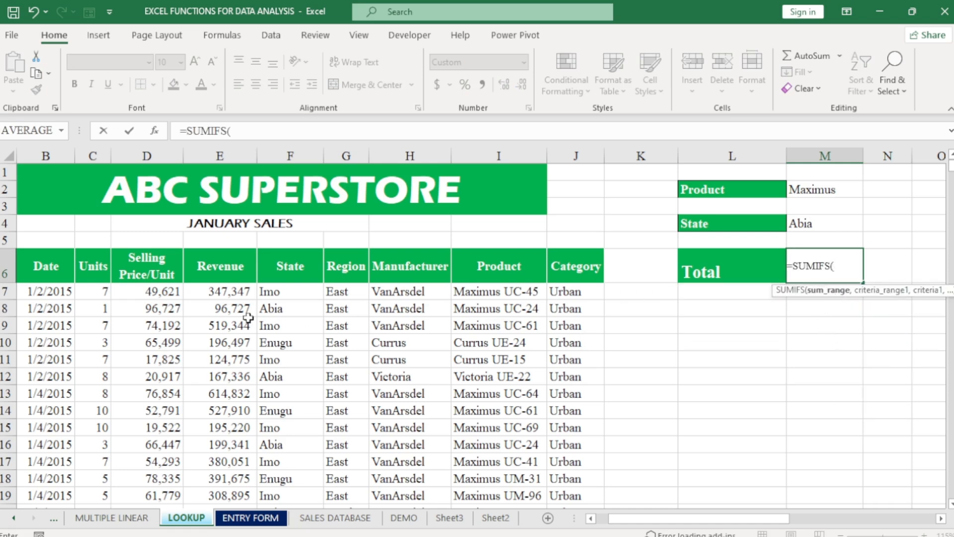
pyautogui.click(219, 292)
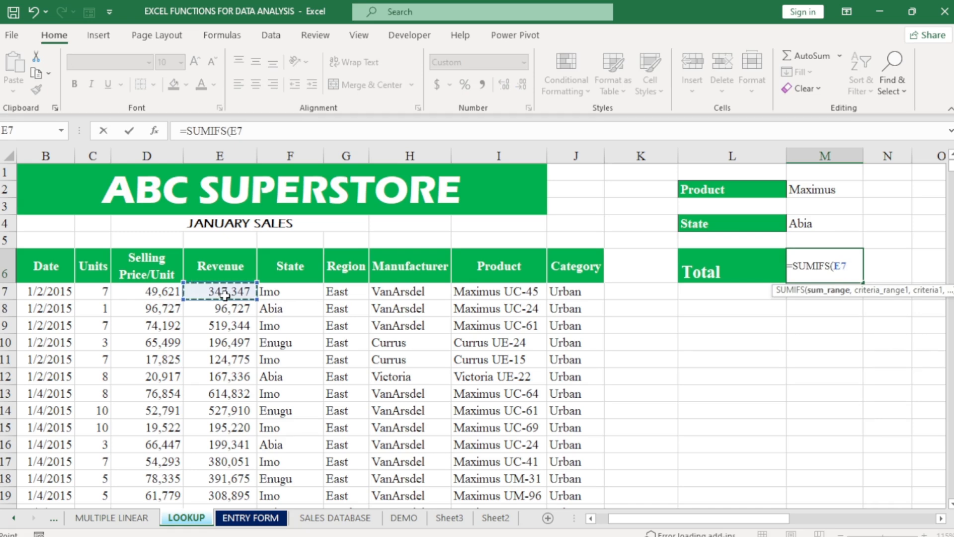
pyautogui.hotkey('ctrl', 'shift', 'Down')
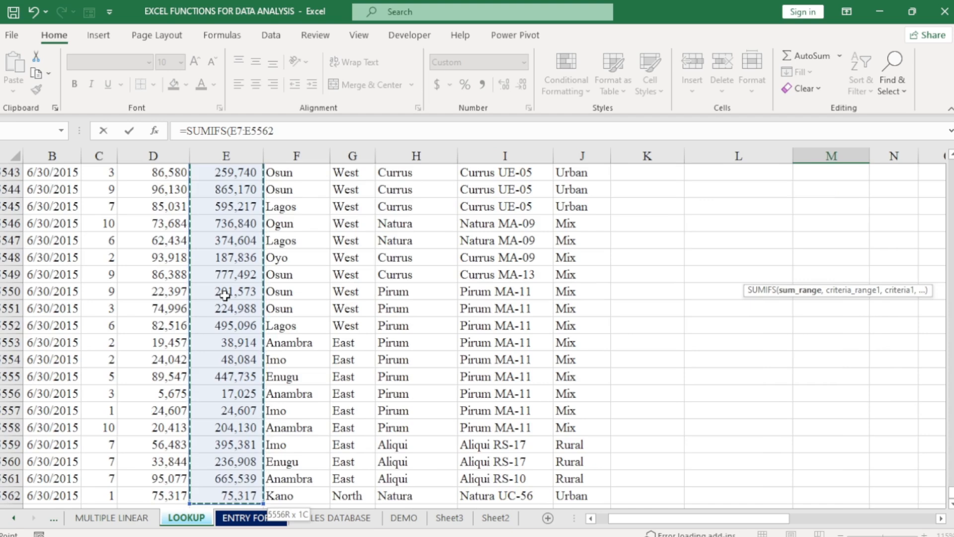
pyautogui.hotkey('ctrl', 'BackSpace')
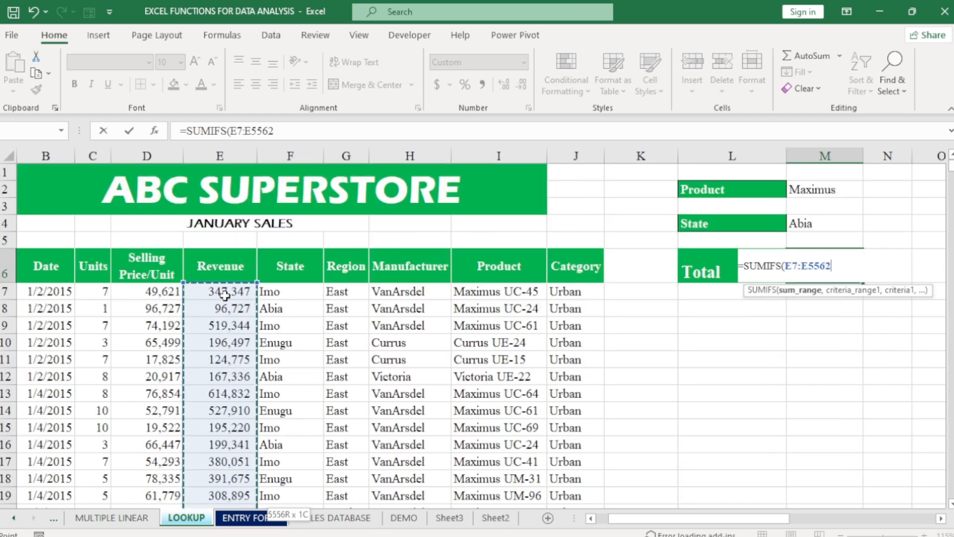
pyautogui.write(',')
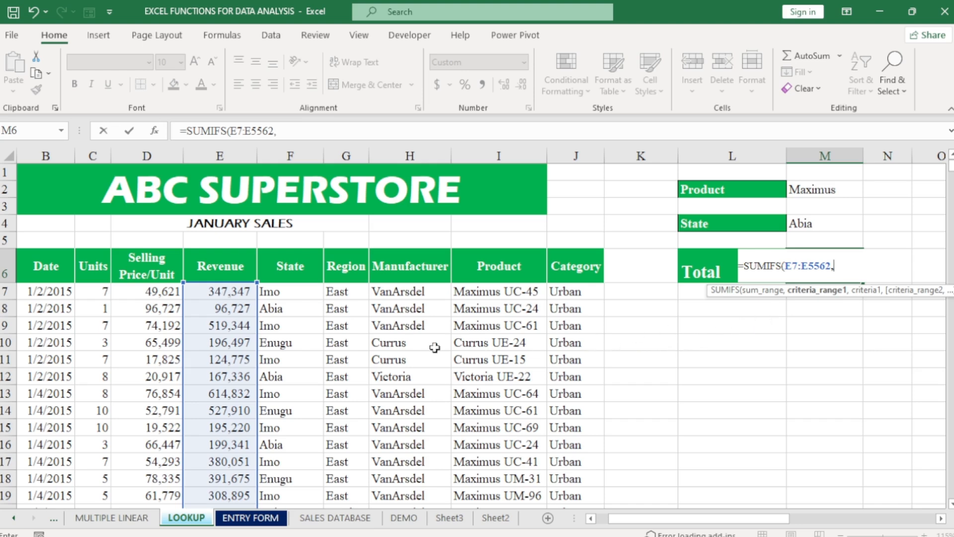
# Add the Product range I7:I5562 as the first criteria range, with M2 as its criterion.
pyautogui.click(504, 293)
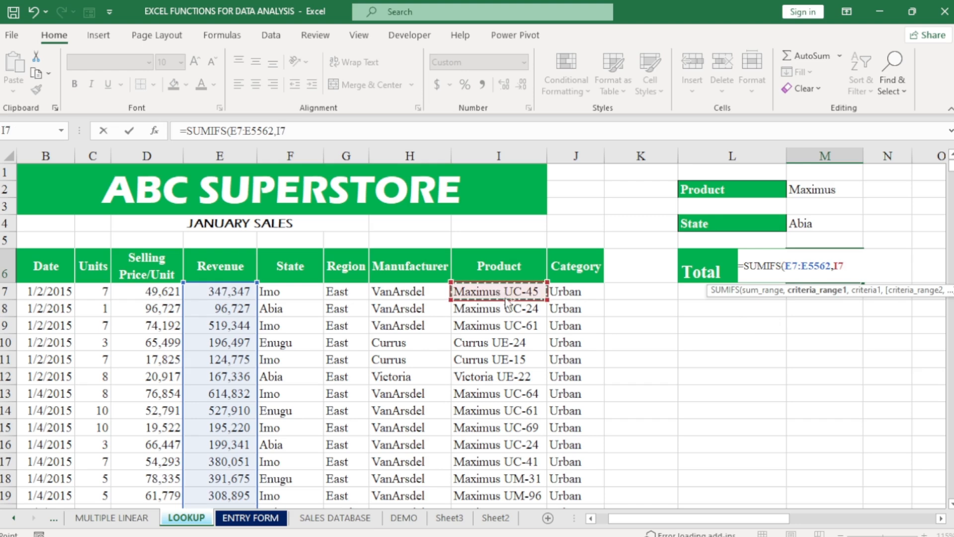
pyautogui.hotkey('ctrl', 'shift', 'Down')
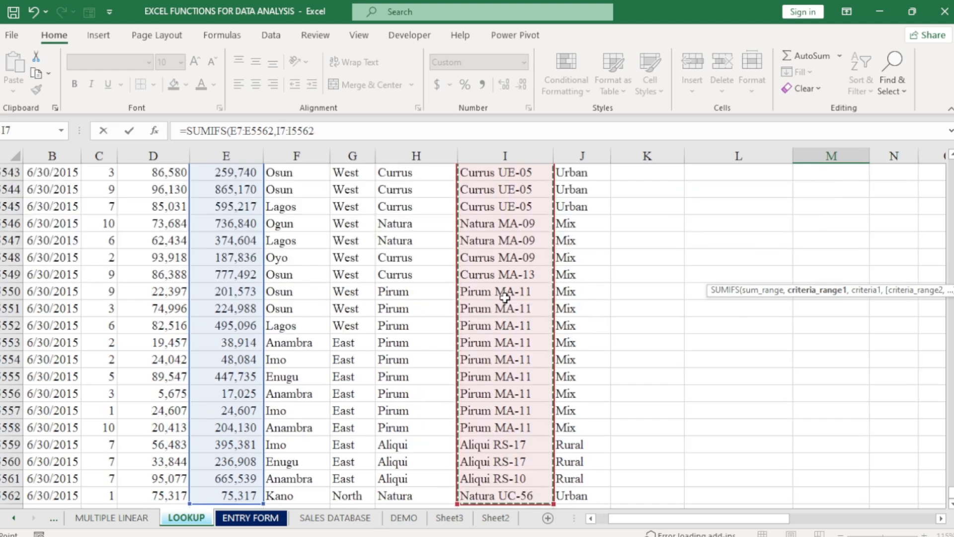
pyautogui.hotkey('ctrl', 'BackSpace')
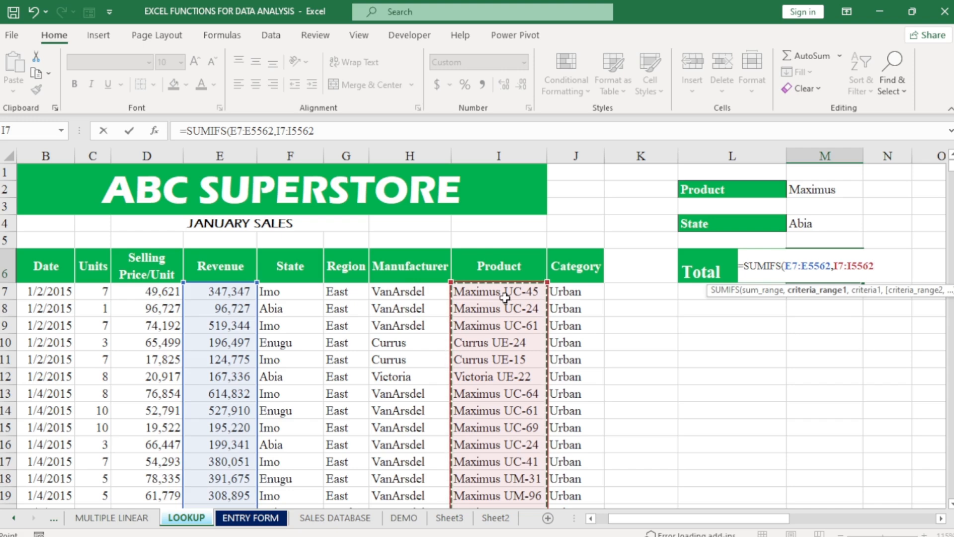
pyautogui.write(',')
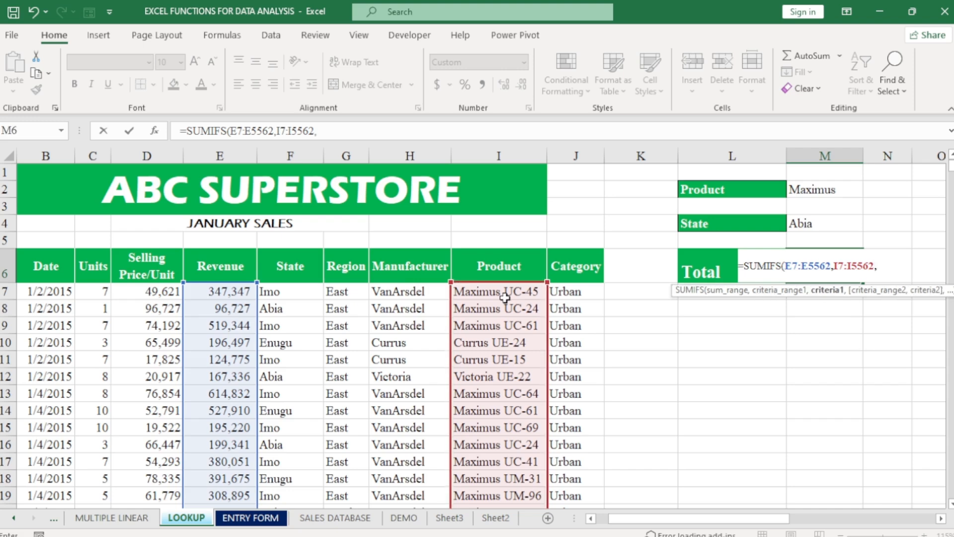
pyautogui.click(819, 194)
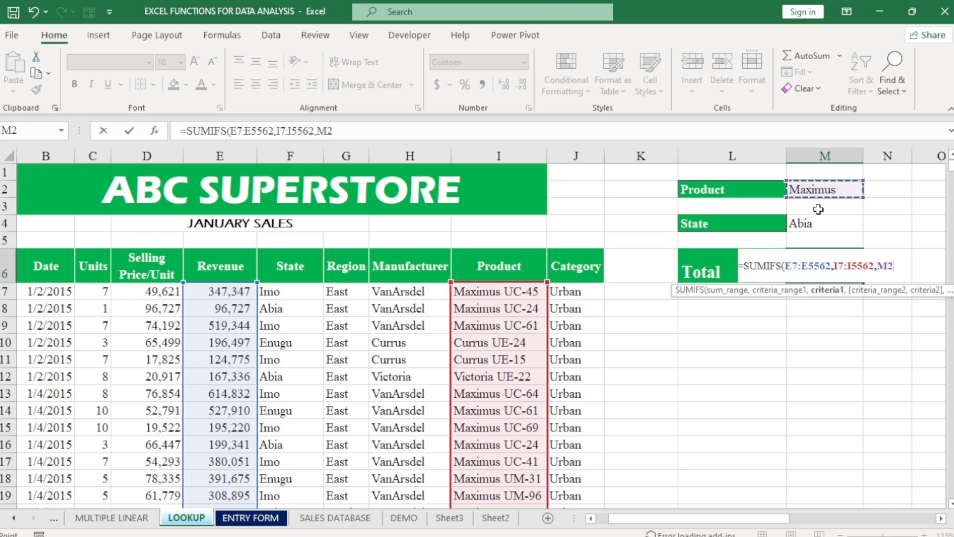
pyautogui.write(',')
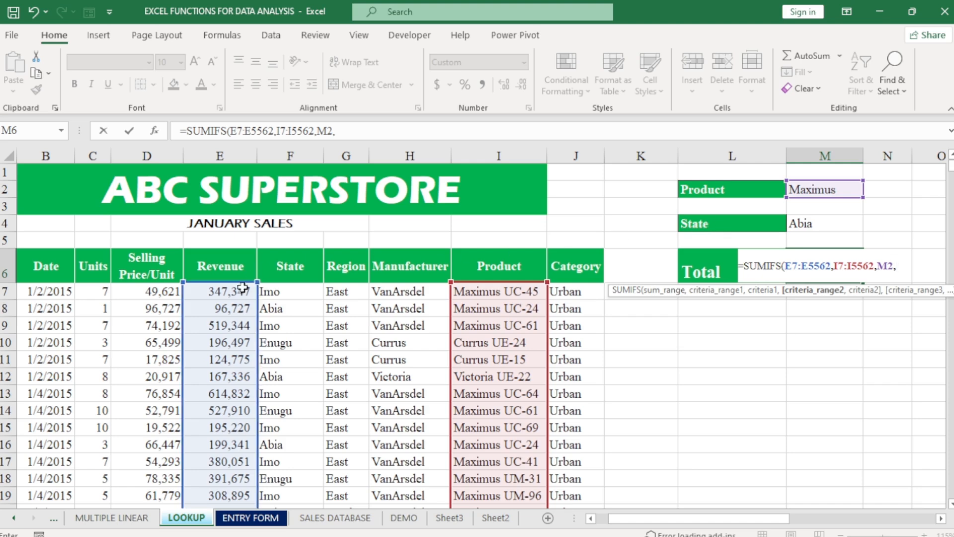
# Add the State range F7:F5562 with M4 as its criterion and complete the SUMIFS formula.
pyautogui.click(287, 292)
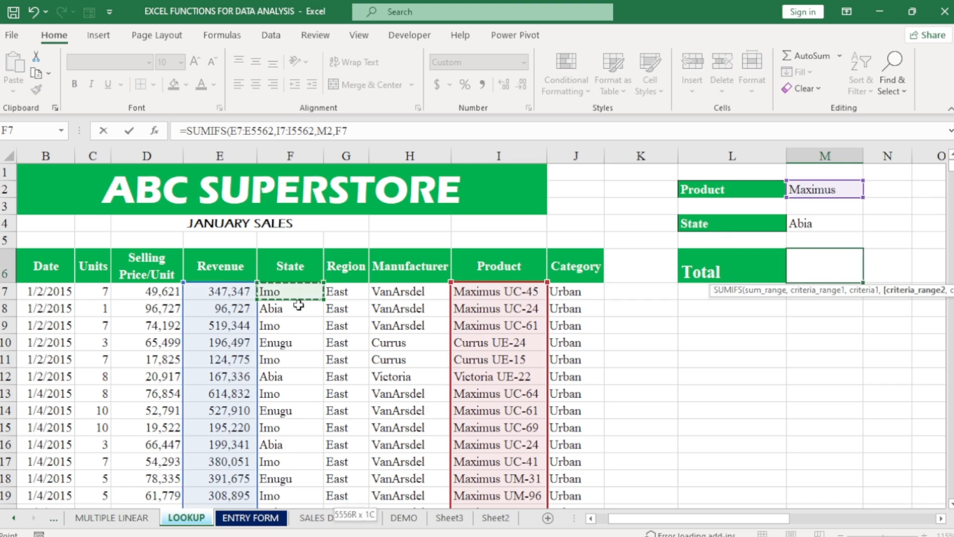
pyautogui.hotkey('ctrl', 'shift', 'Down')
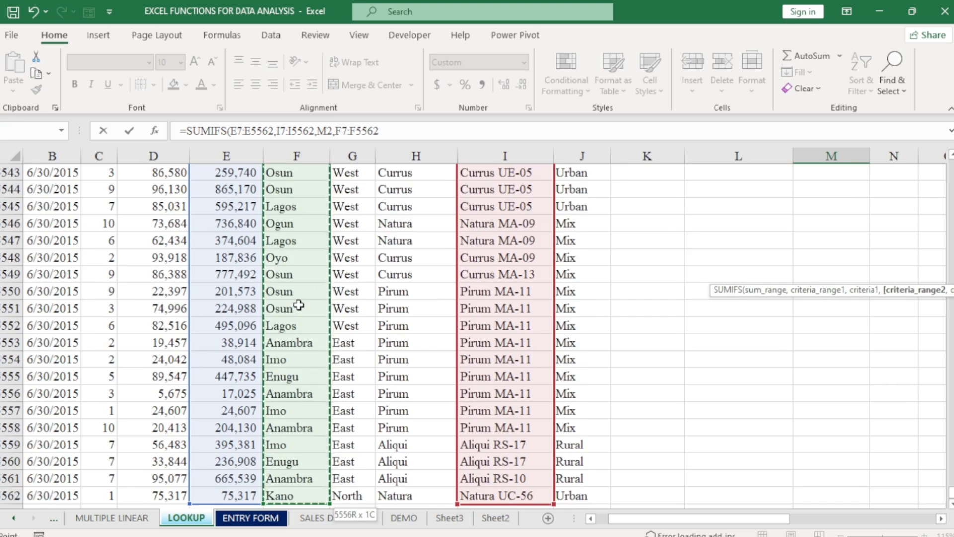
pyautogui.hotkey('ctrl', 'BackSpace')
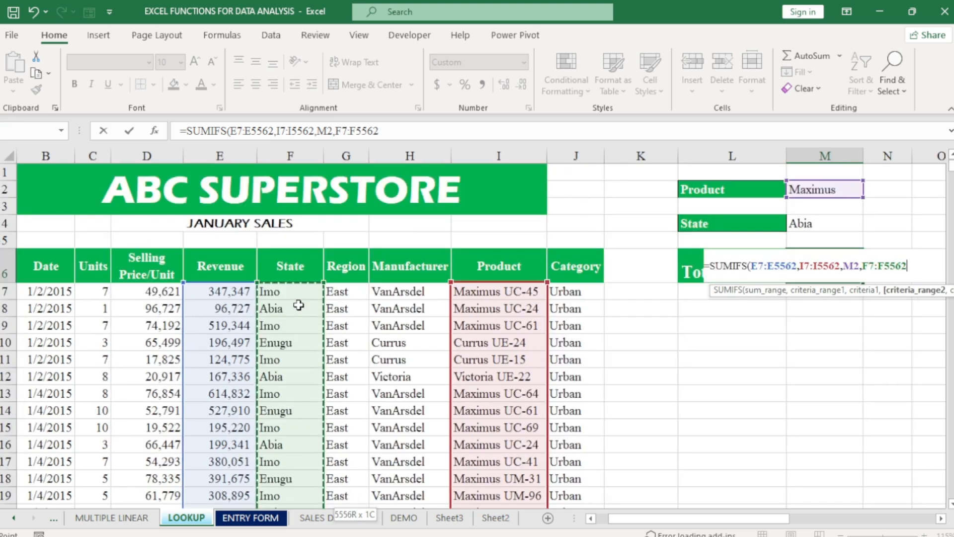
pyautogui.write(',')
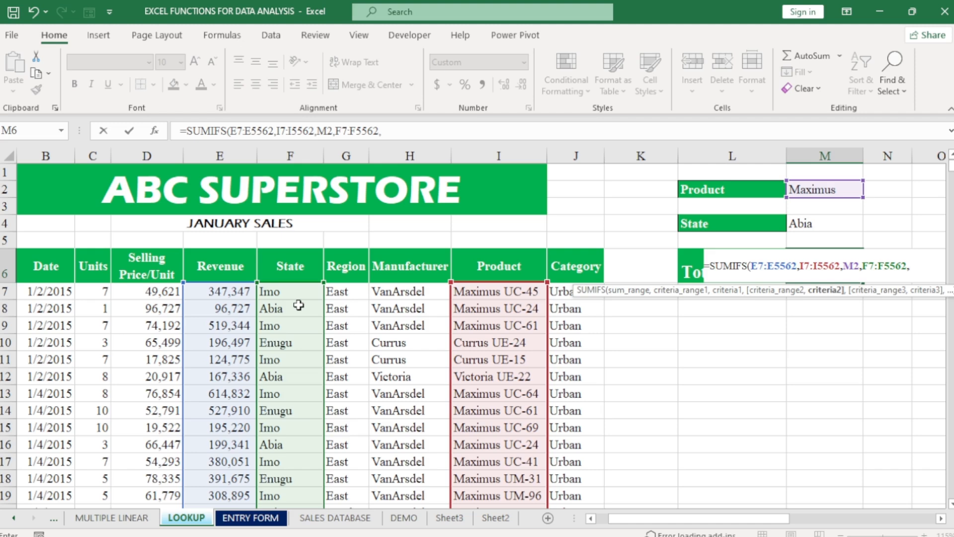
pyautogui.click(823, 225)
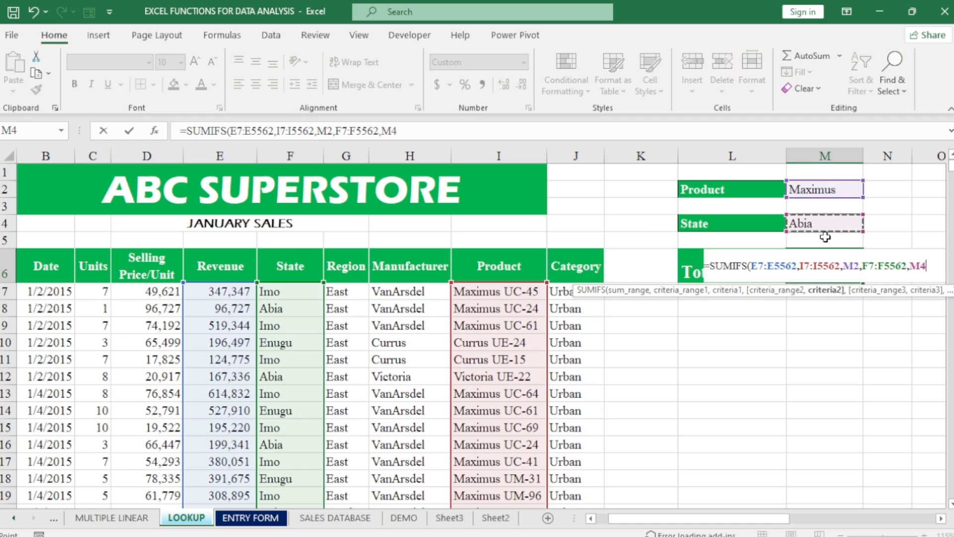
pyautogui.write(')')
pyautogui.press('Return')
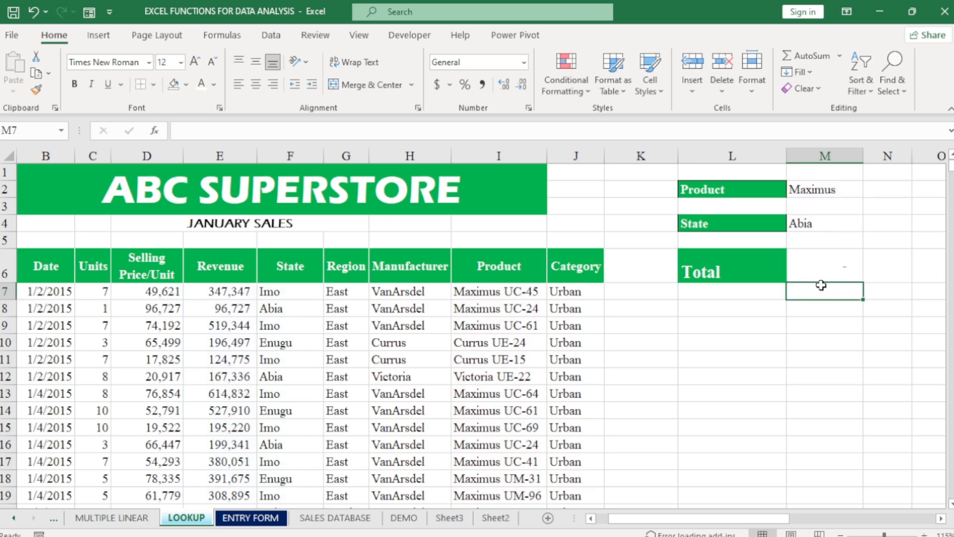
# Edit the SUMIFS formula in M6, joining a leading wildcard to the product criterion as "*"&M2.
pyautogui.click(833, 263)
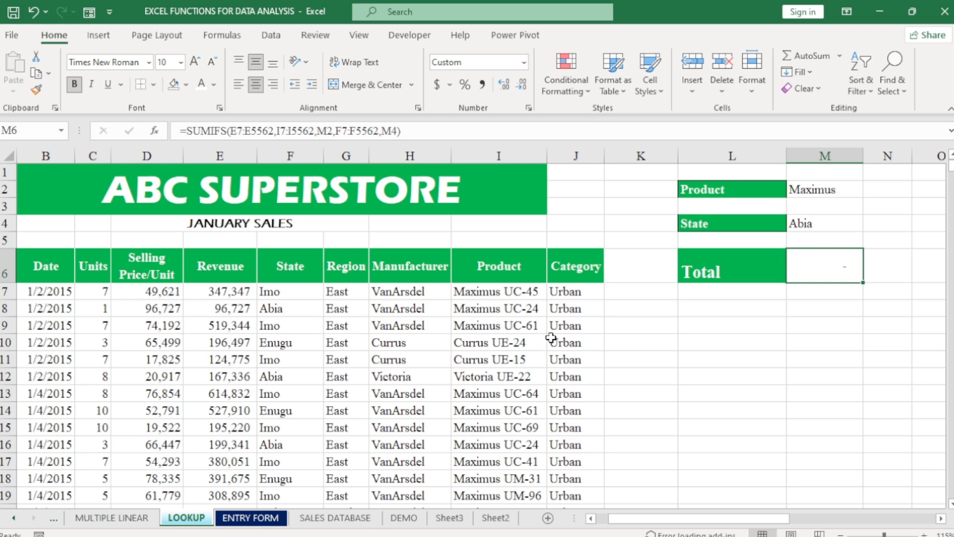
pyautogui.doubleClick(817, 267)
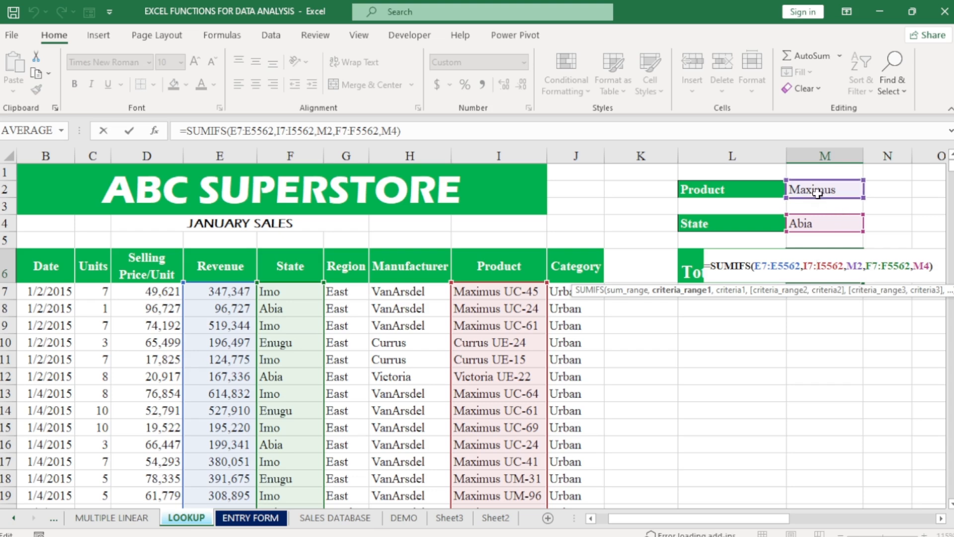
pyautogui.click(848, 267)
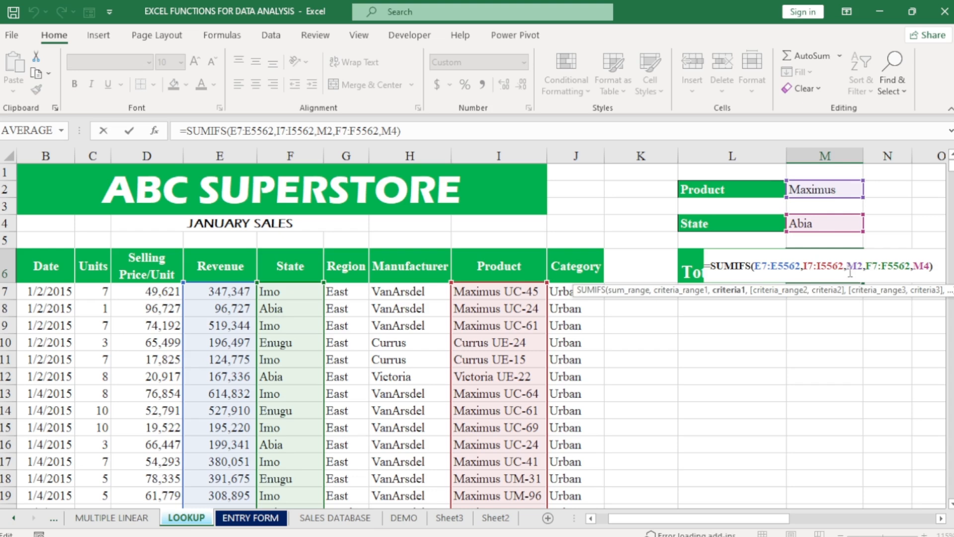
pyautogui.write('"')
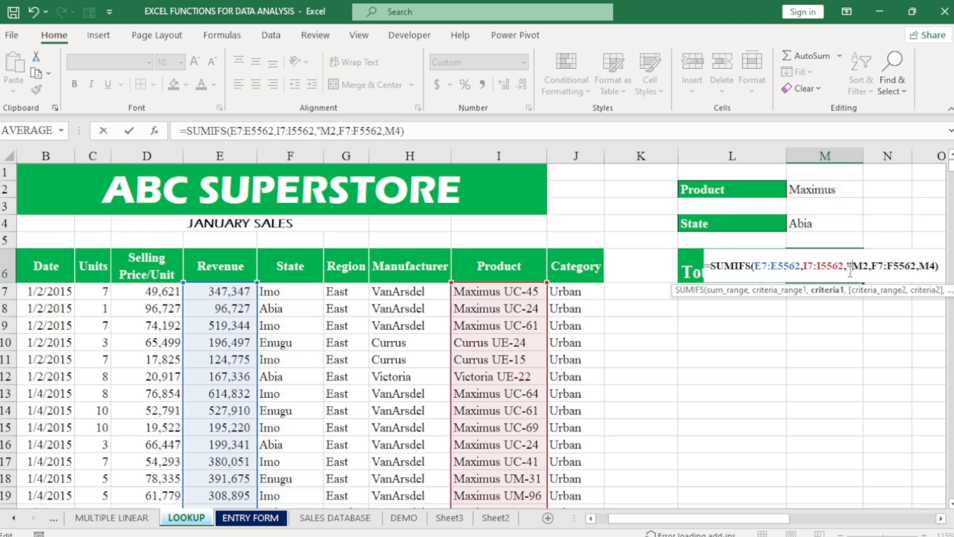
pyautogui.write('*')
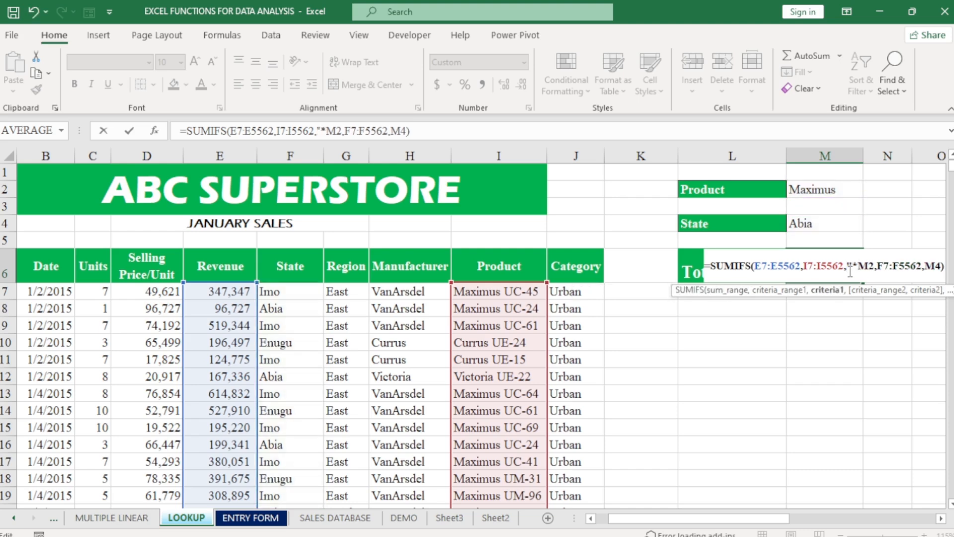
pyautogui.write('"')
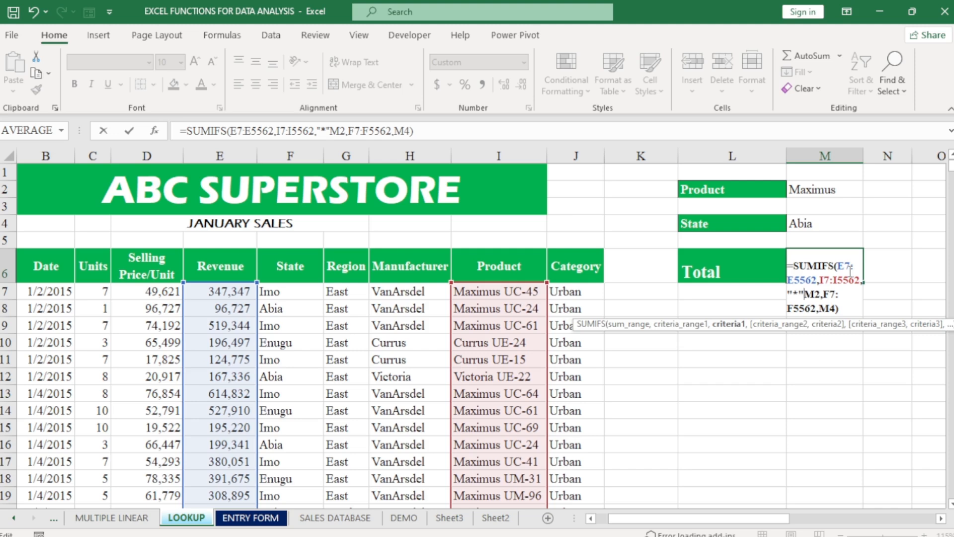
pyautogui.write('&')
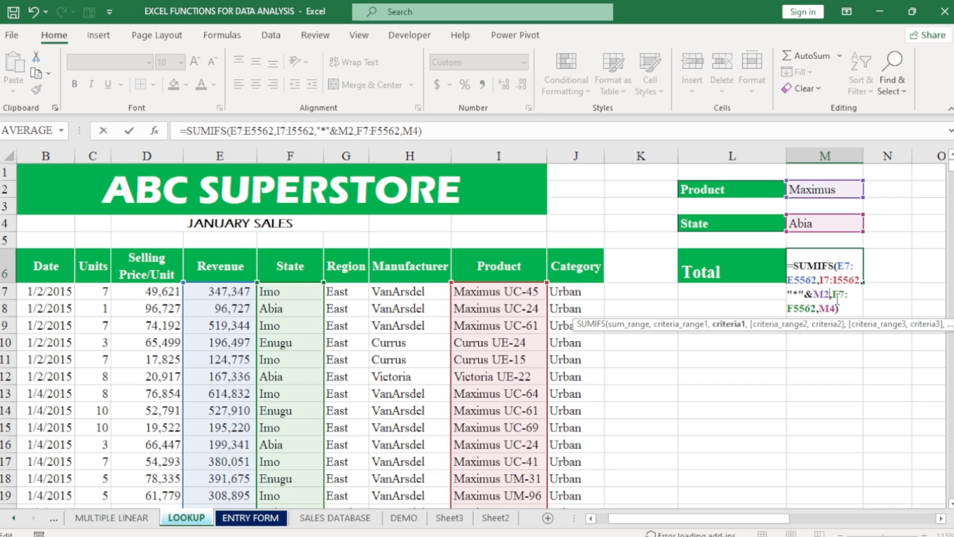
# Append a trailing wildcard so the product criterion reads "*"&M2&"*", and commit the formula.
pyautogui.write('&')
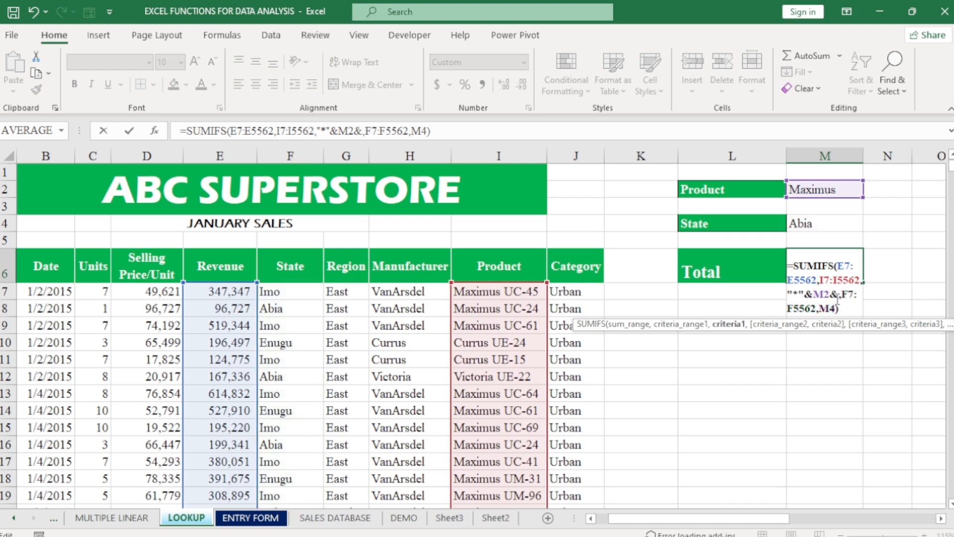
pyautogui.write('"')
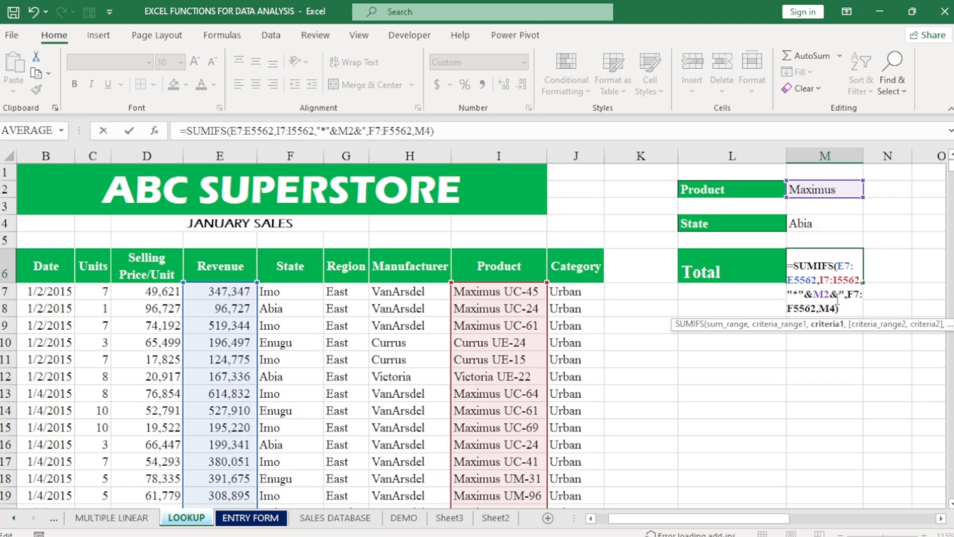
pyautogui.write('*')
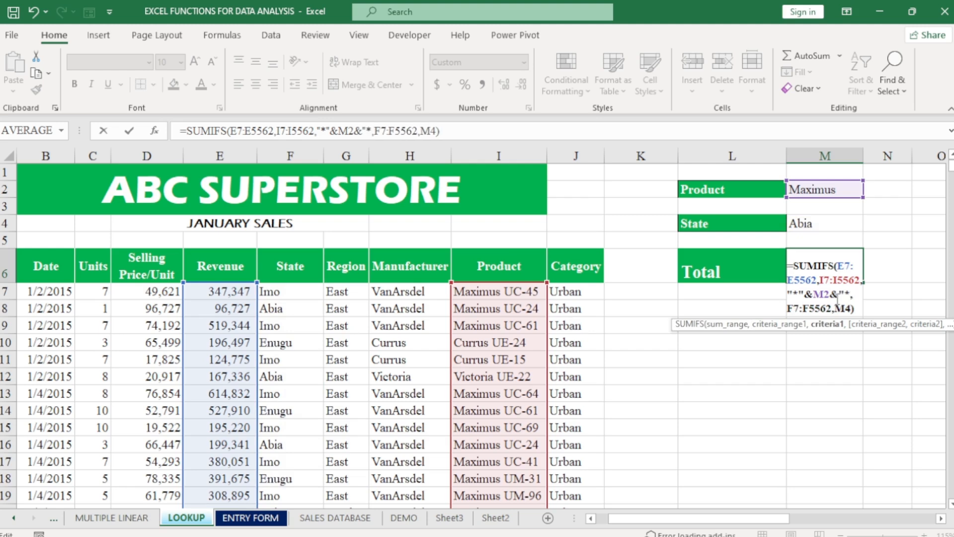
pyautogui.write('"')
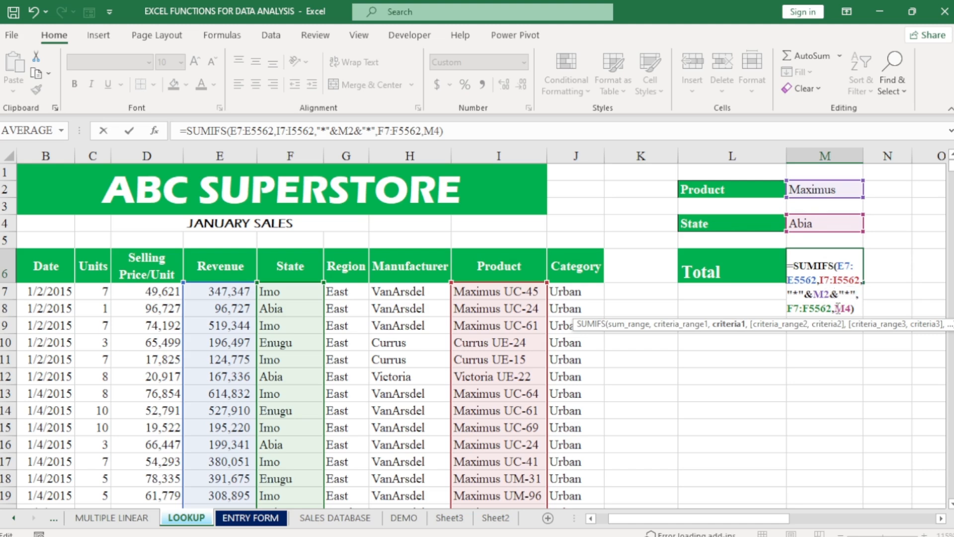
pyautogui.press('Return')
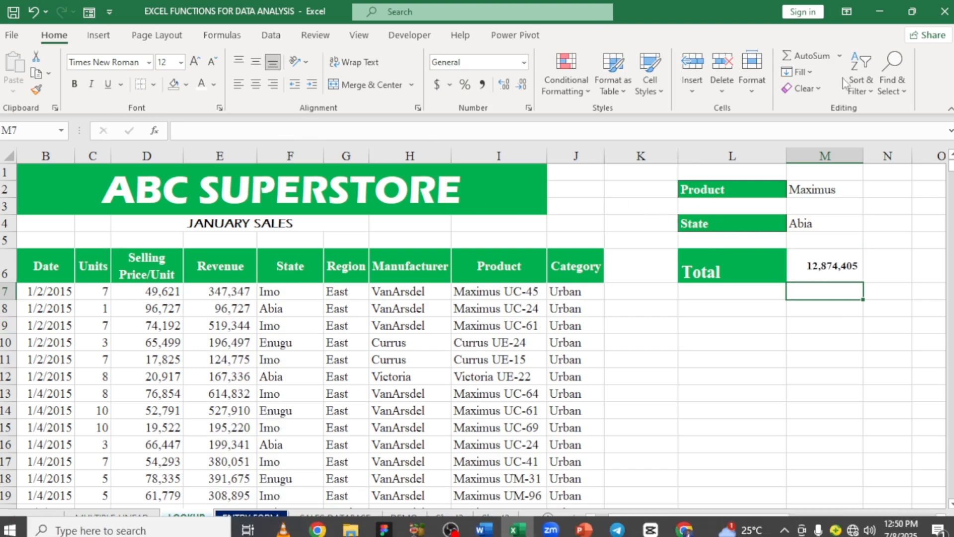
# Choose Enugu as the state in M4 and Victoria as the product in M2.
pyautogui.click(840, 221)
pyautogui.click(870, 226)
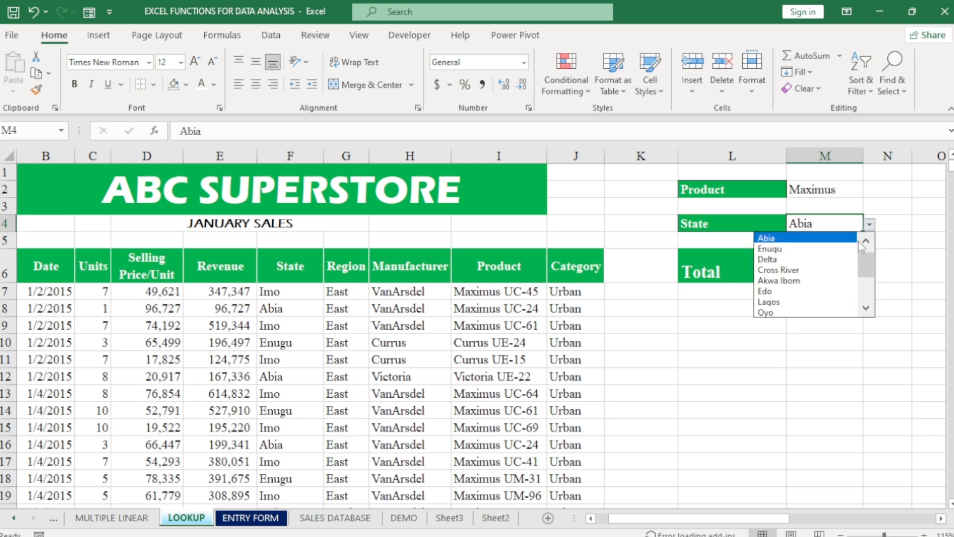
pyautogui.click(792, 249)
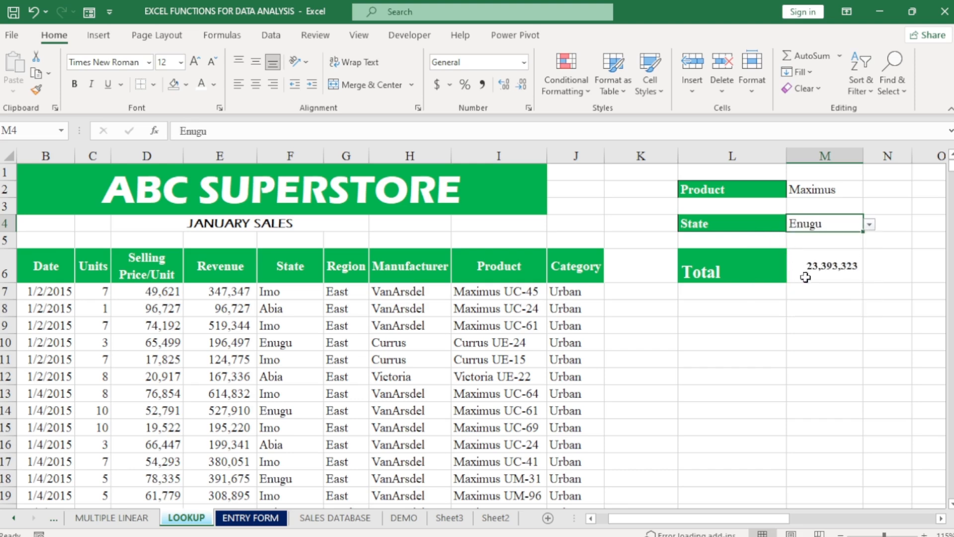
pyautogui.click(829, 189)
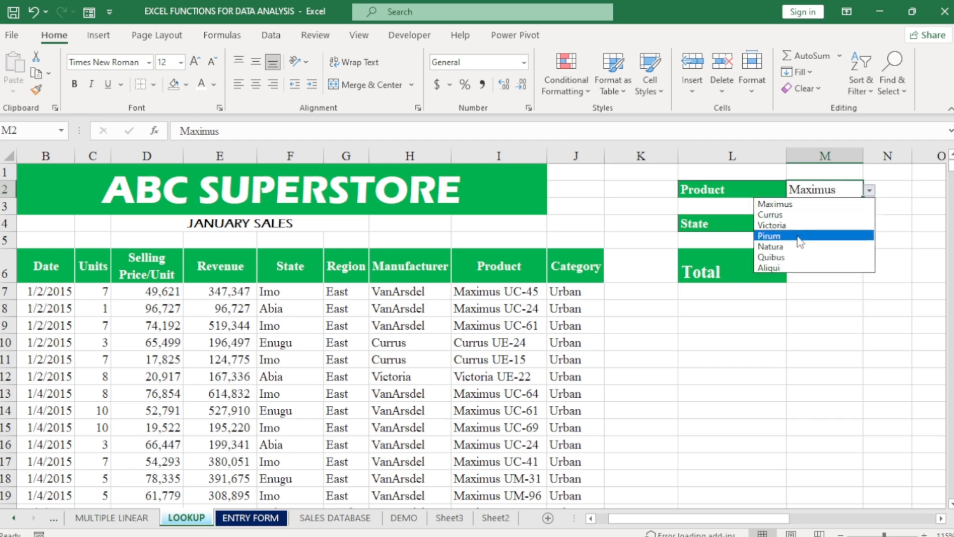
pyautogui.click(801, 227)
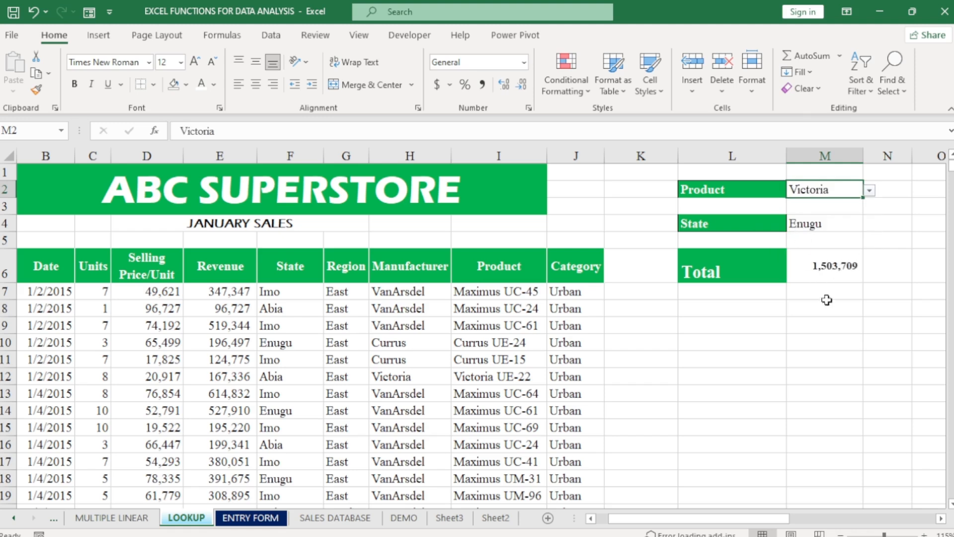